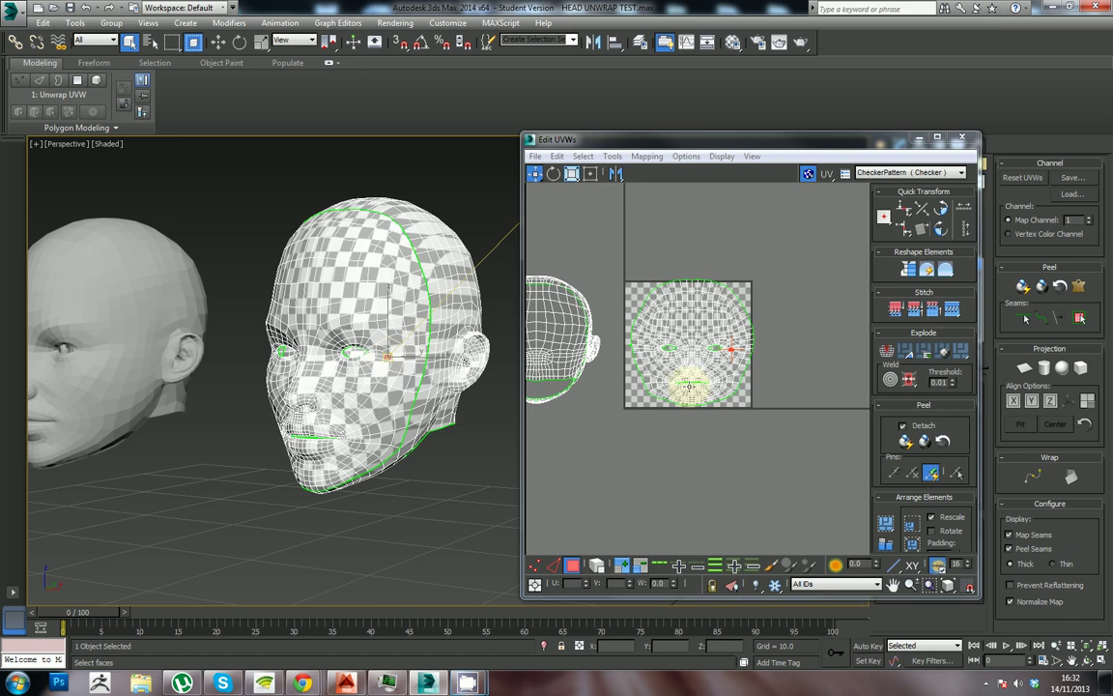
Examine the face shell's UV layout and checker distortion around the eyes, nose and mouth
alt+middle_drag(409, 343, 423, 384)
middle_drag(578, 394, 592, 400)
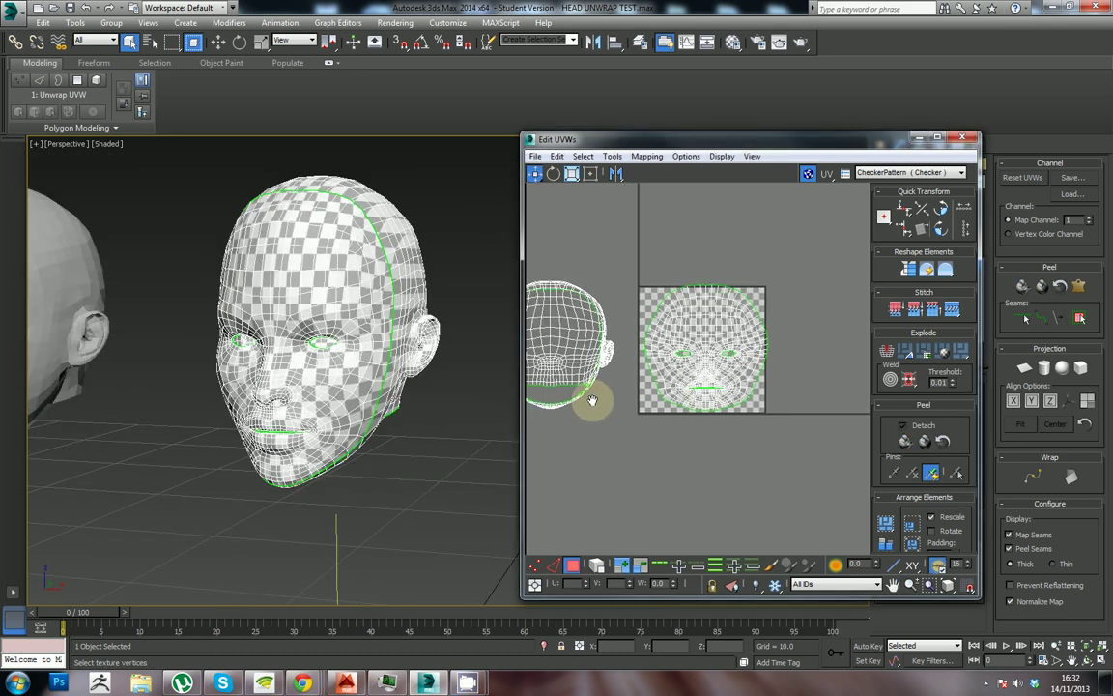
scroll(592, 399, down, 2)
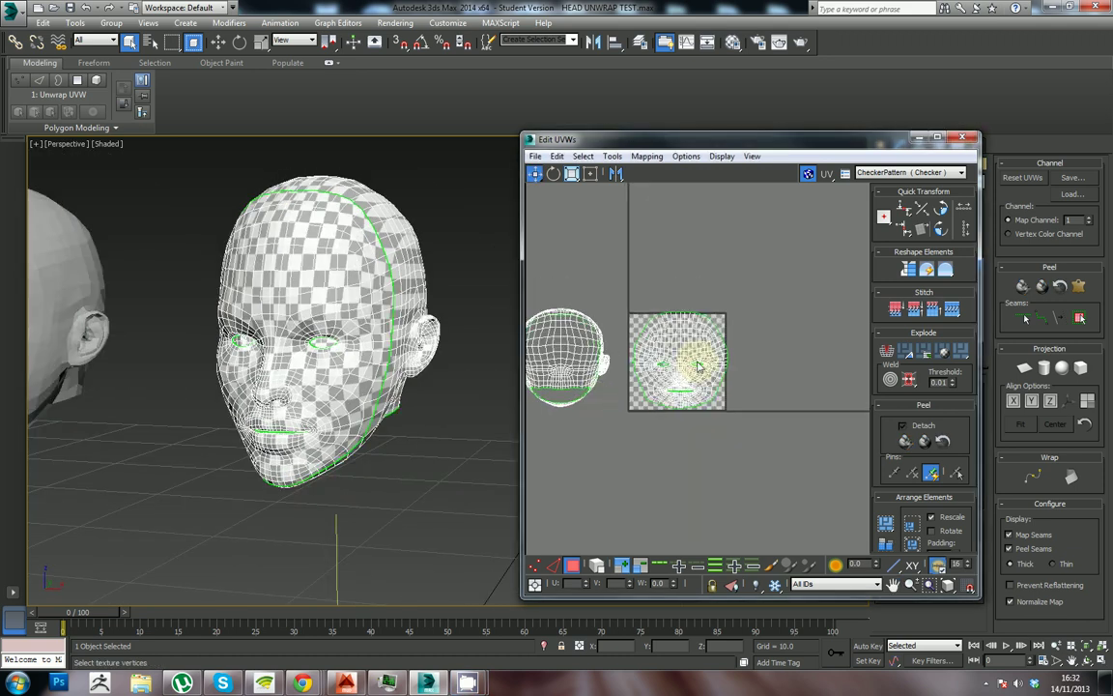
click(575, 568)
click(678, 387)
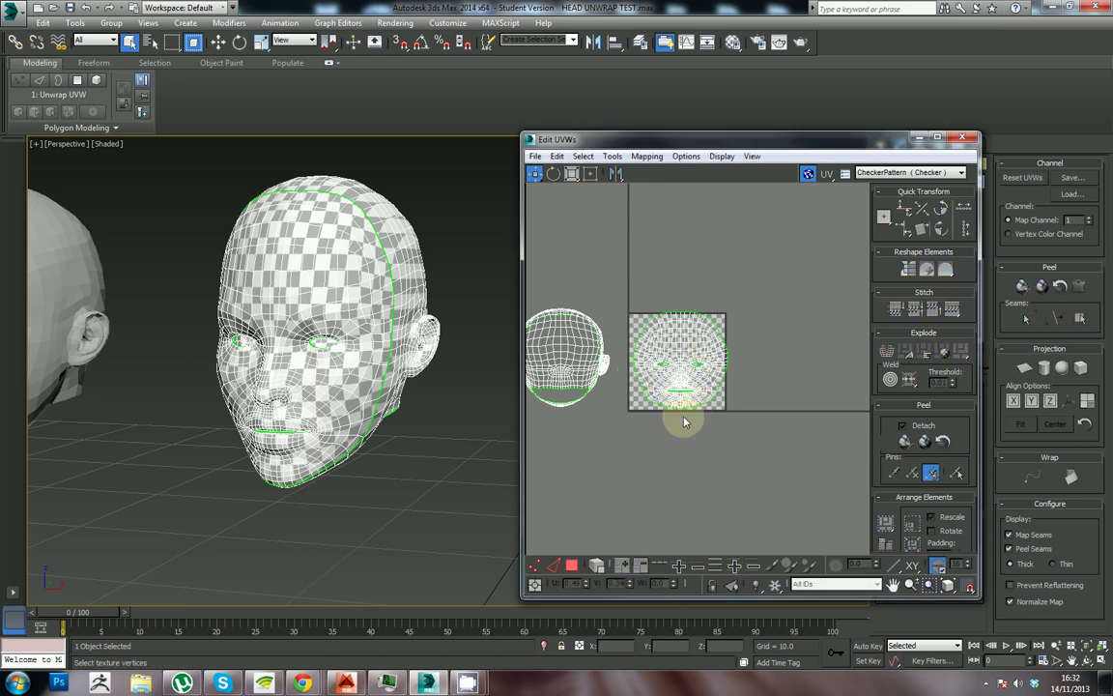
click(574, 569)
click(666, 362)
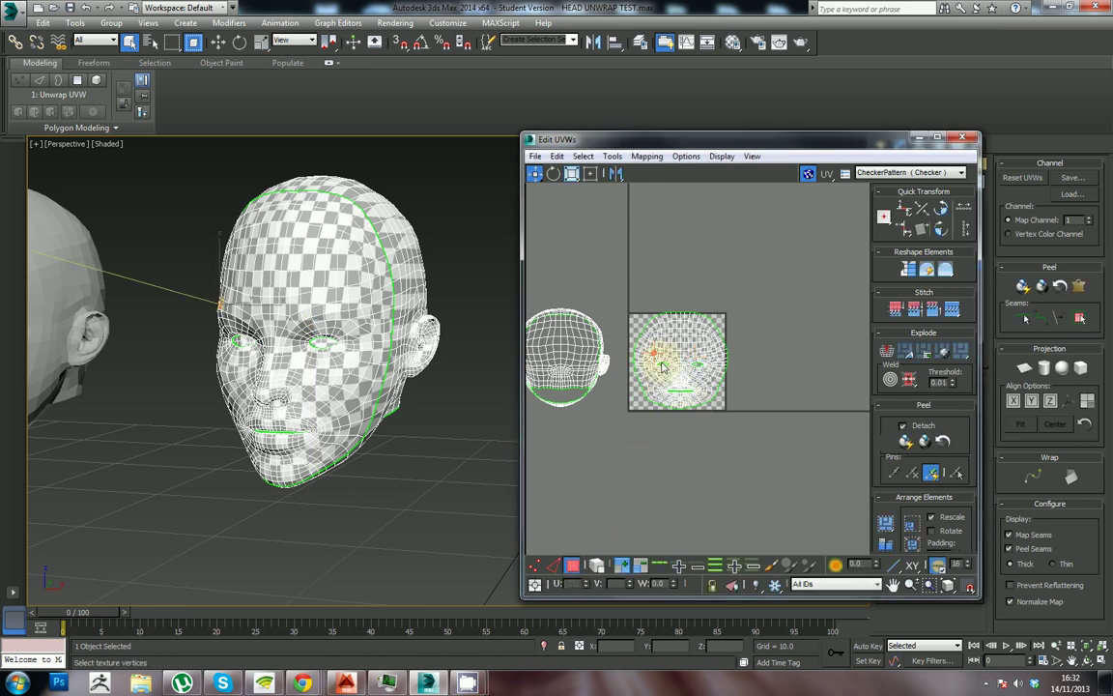
scroll(687, 406, up, 5)
scroll(688, 408, down, 1)
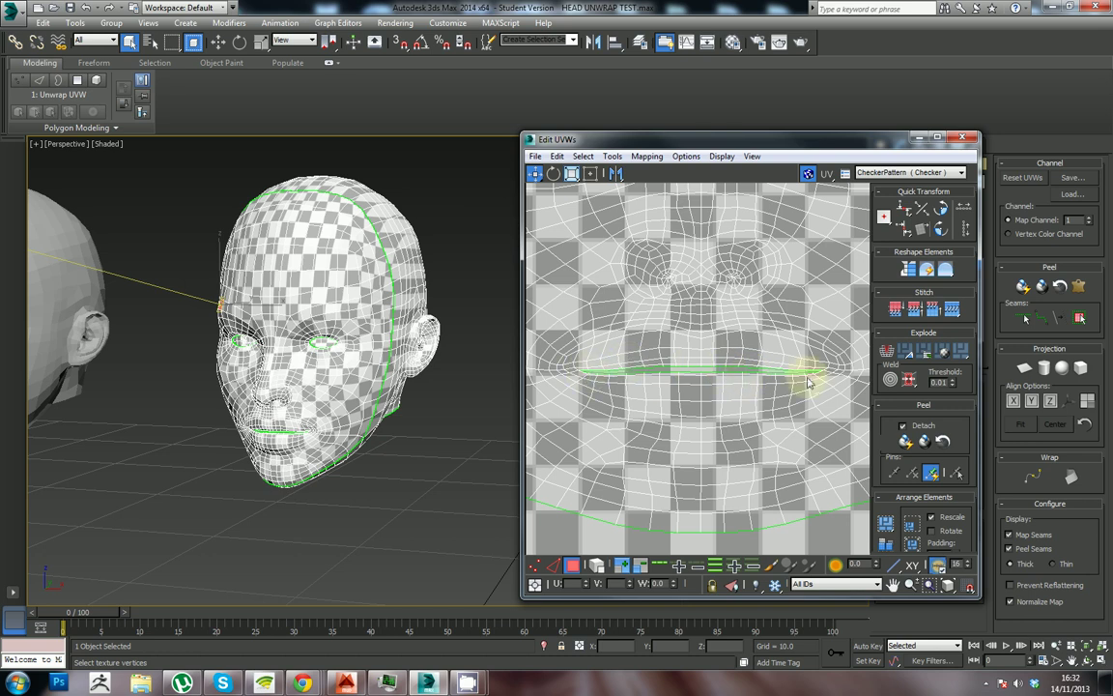
scroll(642, 392, down, 2)
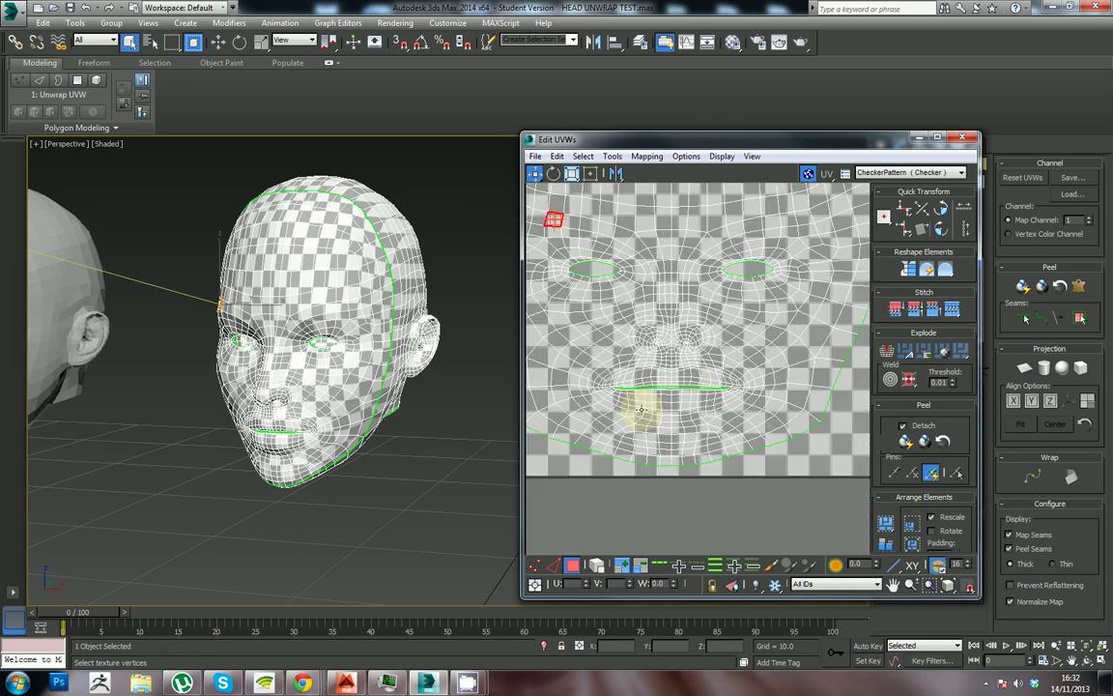
Select the whole face shell as an element and move it out of the UV tile, beside the back-of-head shell
click(597, 566)
click(653, 422)
scroll(657, 418, down, 5)
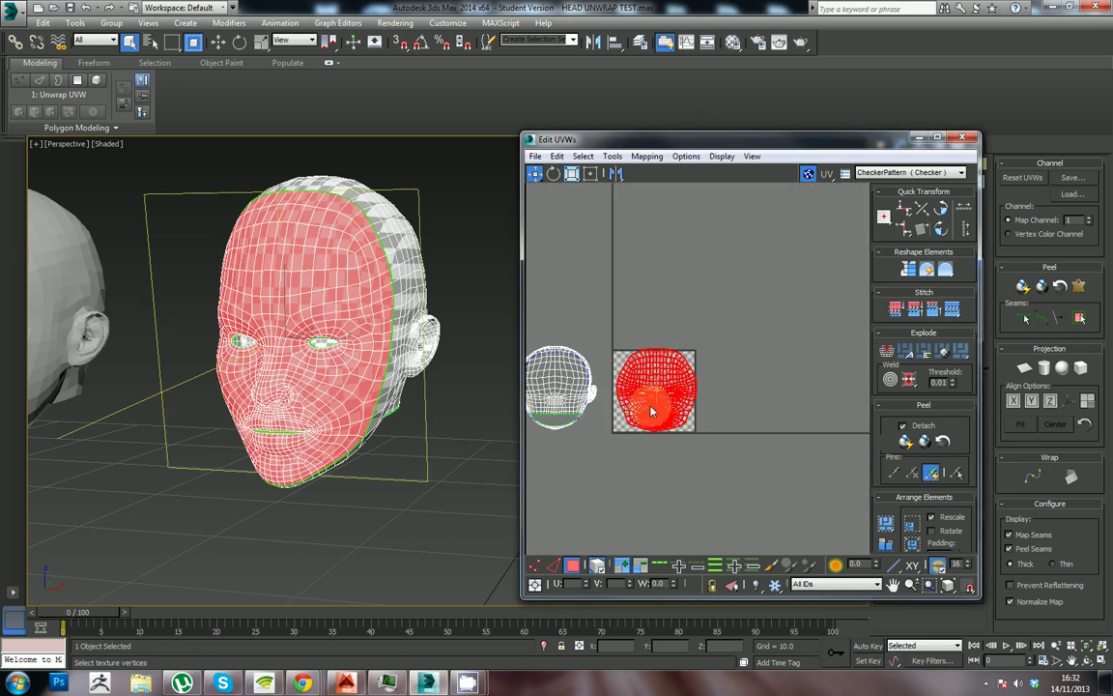
drag(647, 411, 552, 302)
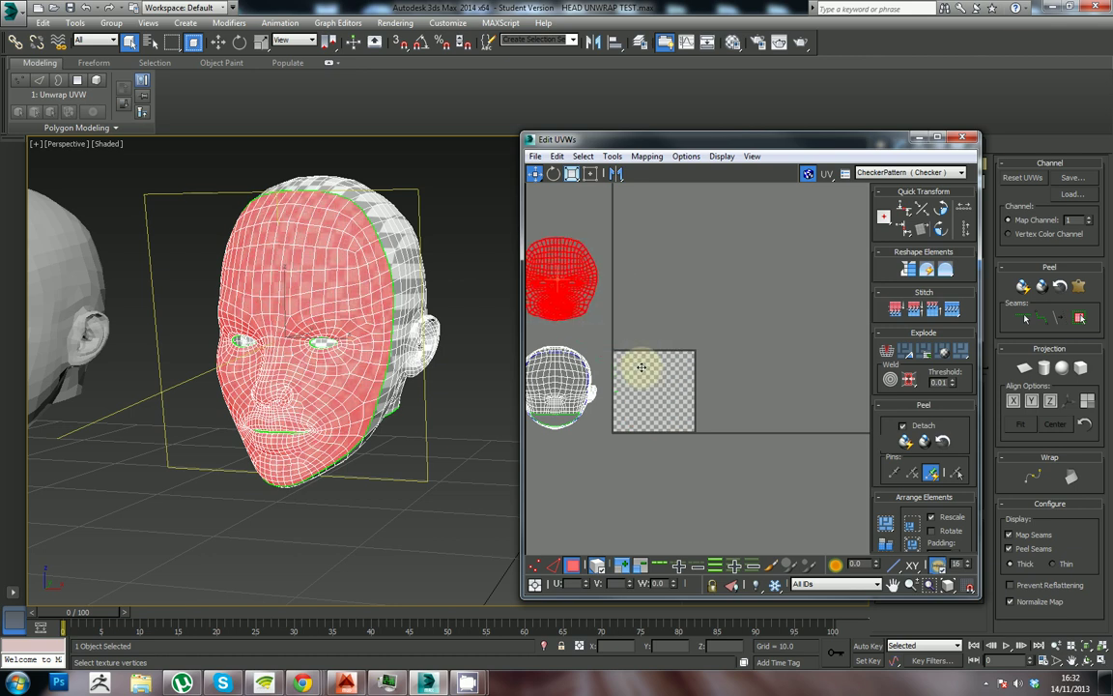
middle_drag(727, 368, 836, 378)
drag(666, 313, 584, 423)
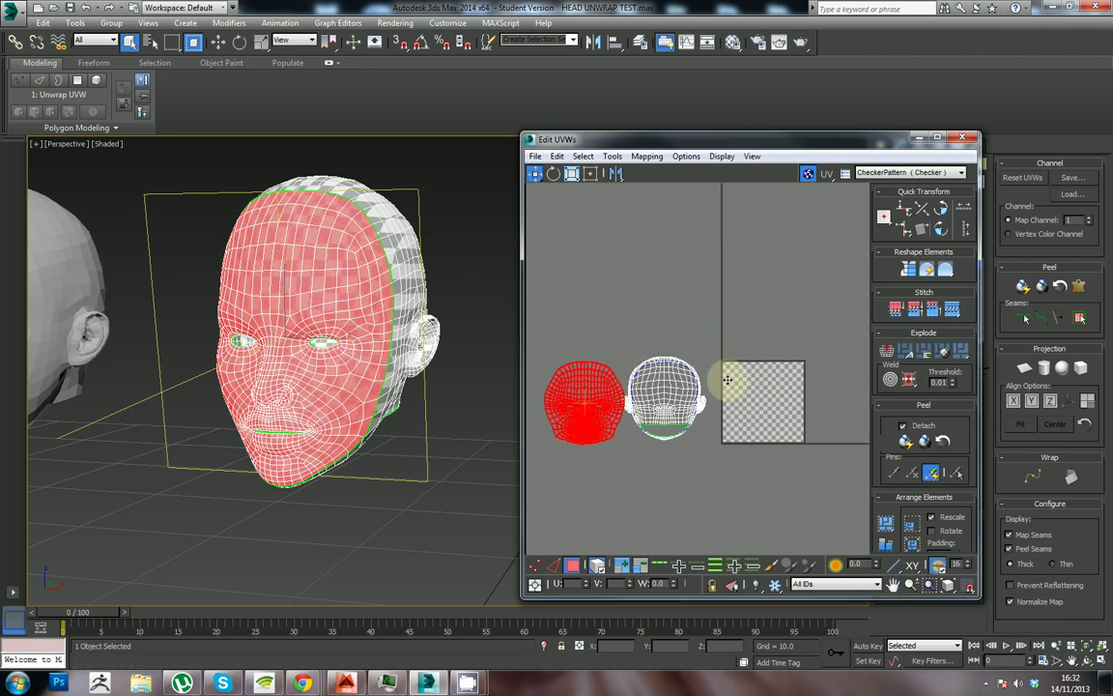
Move the back-of-head shell onto the checkered UV tile
click(667, 398)
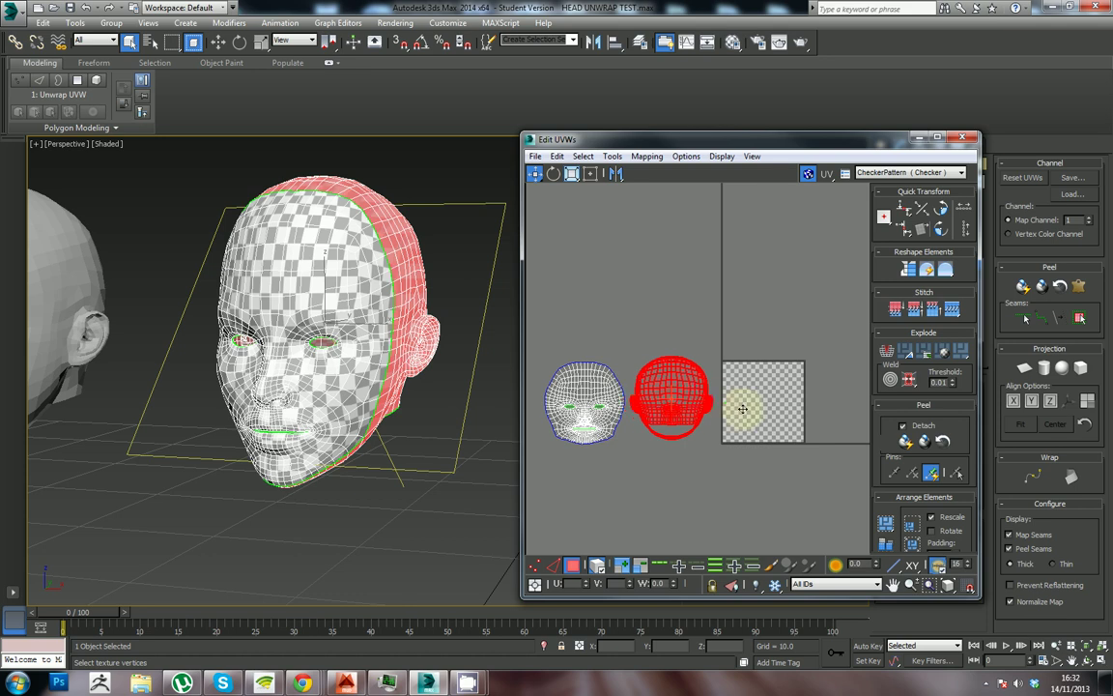
drag(727, 406, 778, 413)
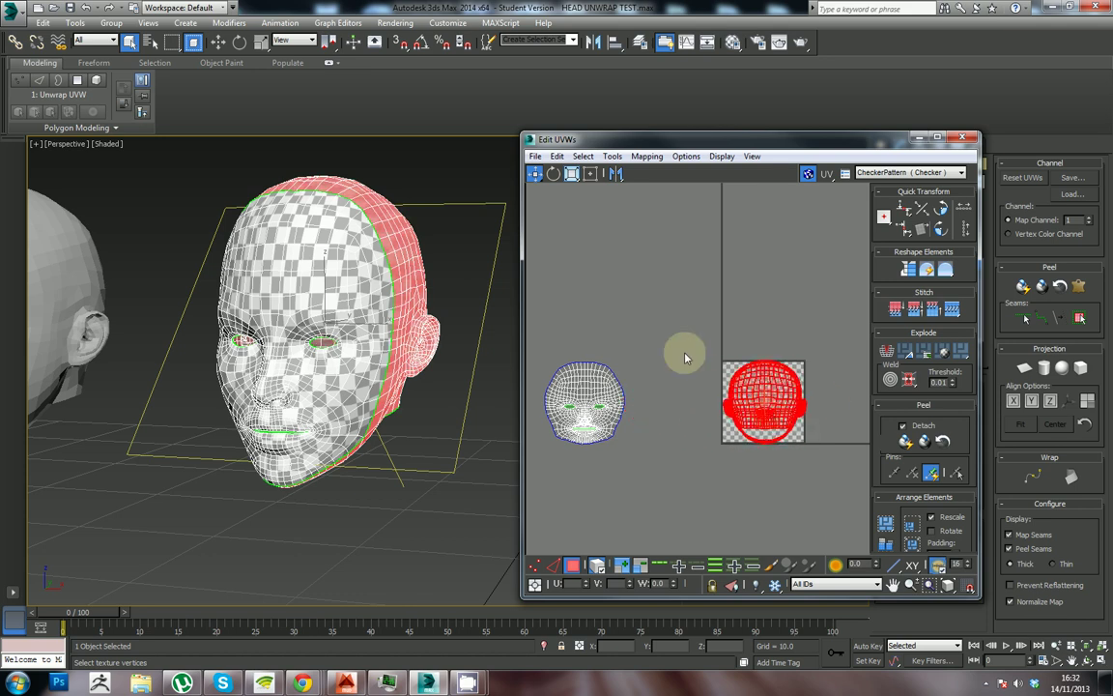
middle_drag(785, 410, 746, 391)
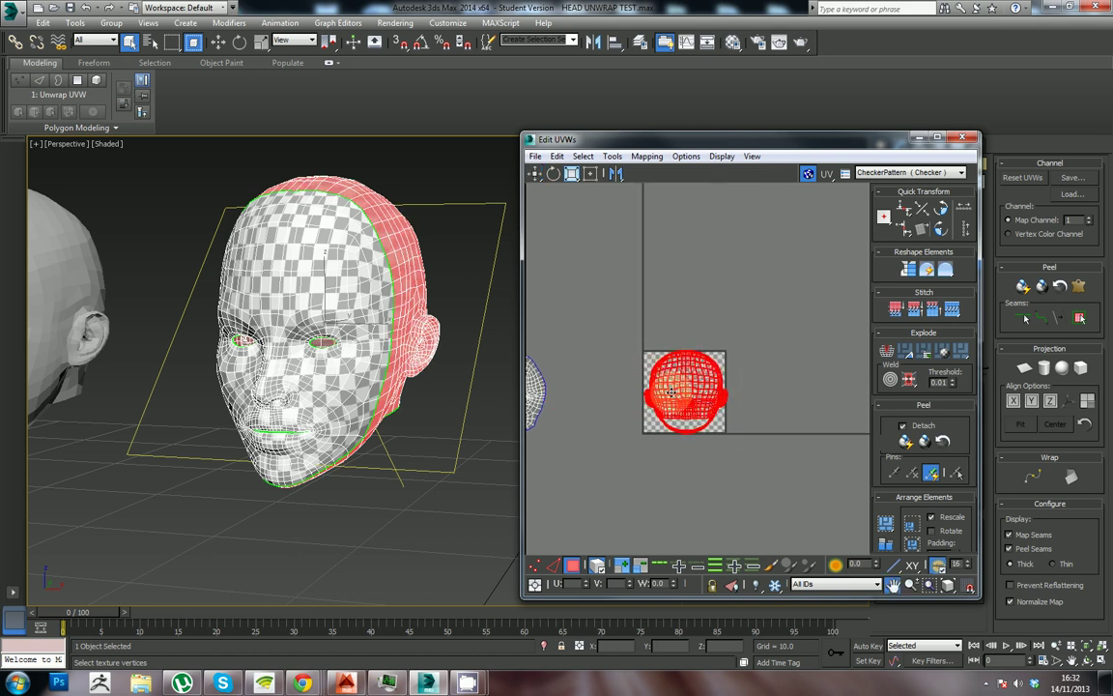
scroll(665, 390, up, 5)
scroll(643, 377, up, 2)
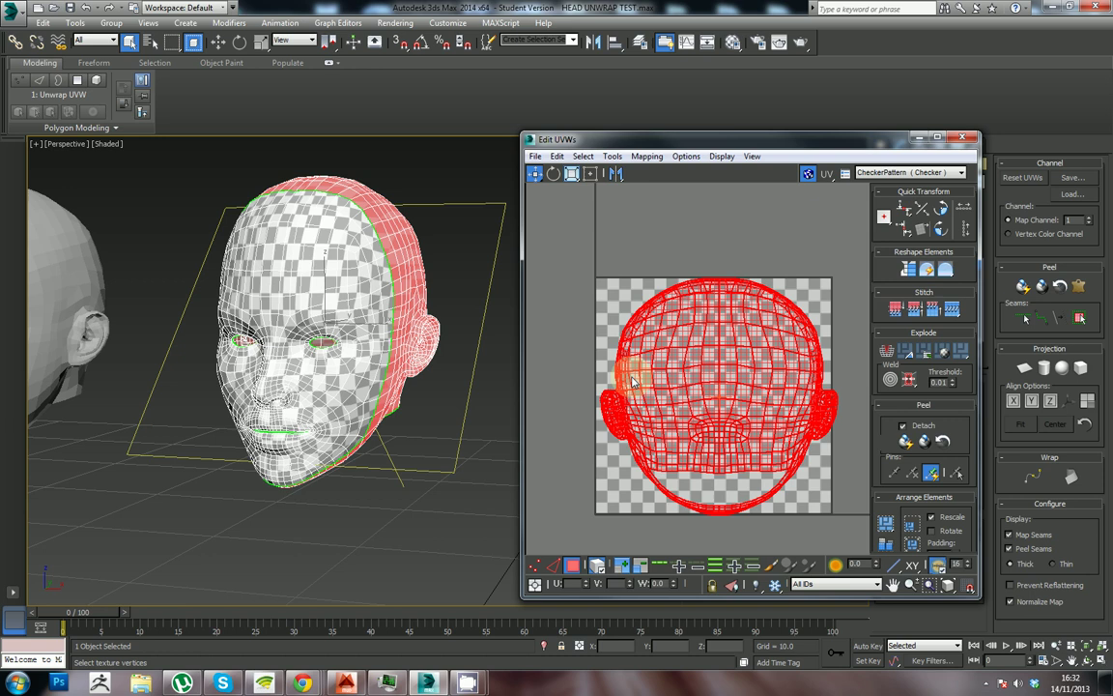
Turn off element selection and region-select the ear faces at the left edge of the back-of-head UV shell
click(462, 390)
scroll(432, 385, up, 5)
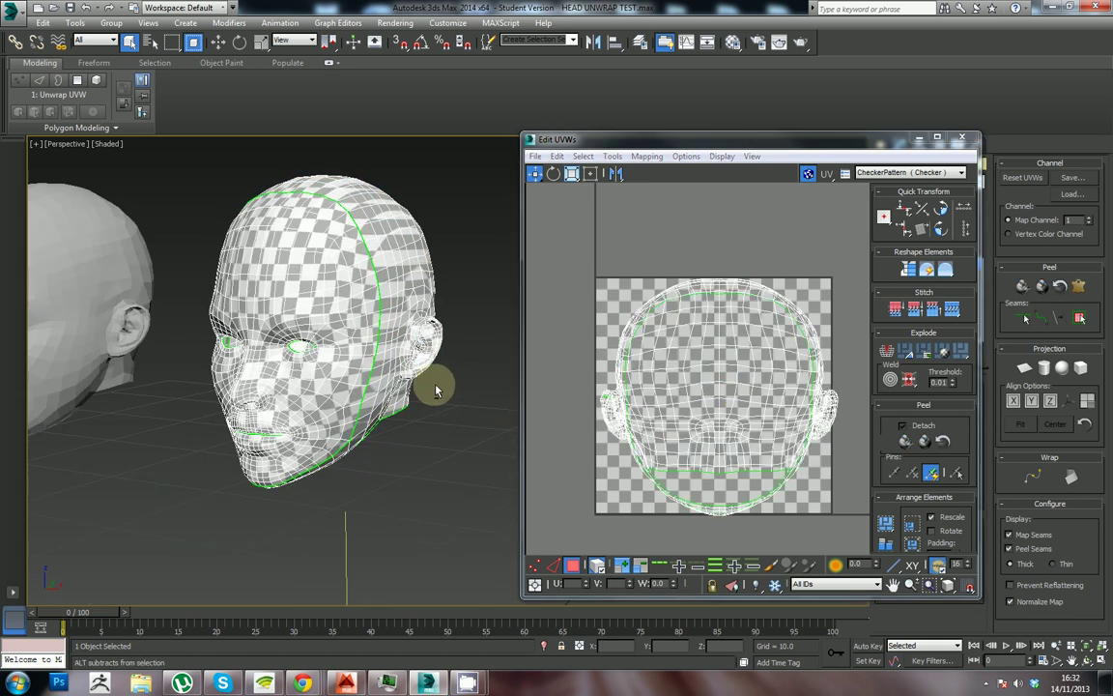
scroll(390, 338, up, 4)
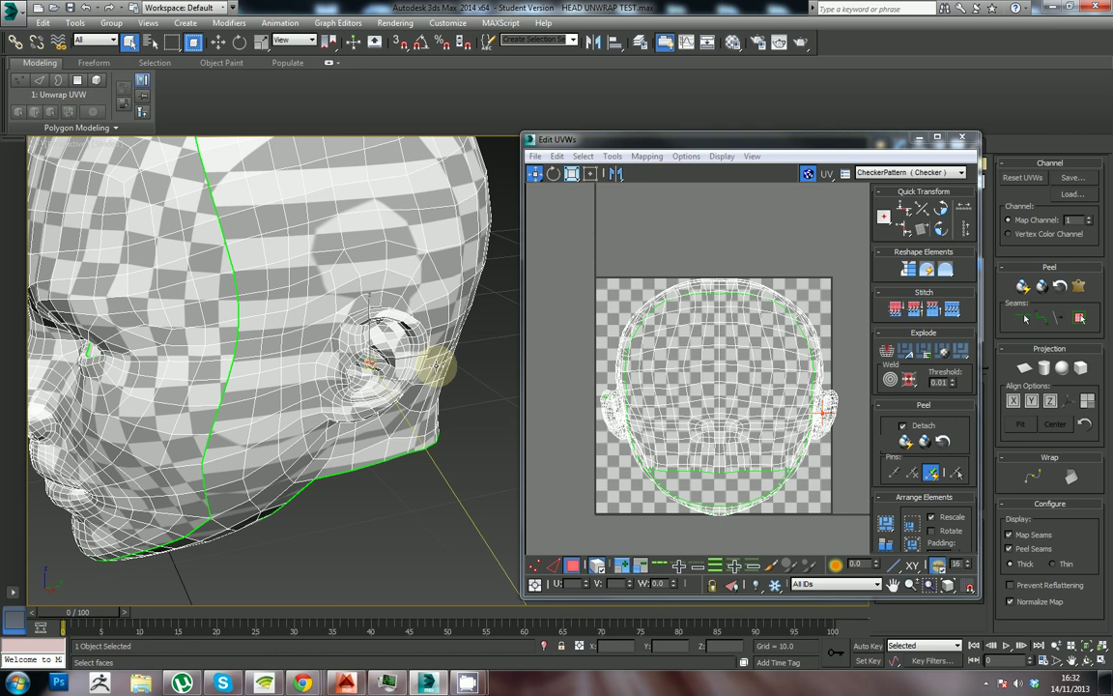
scroll(598, 425, up, 6)
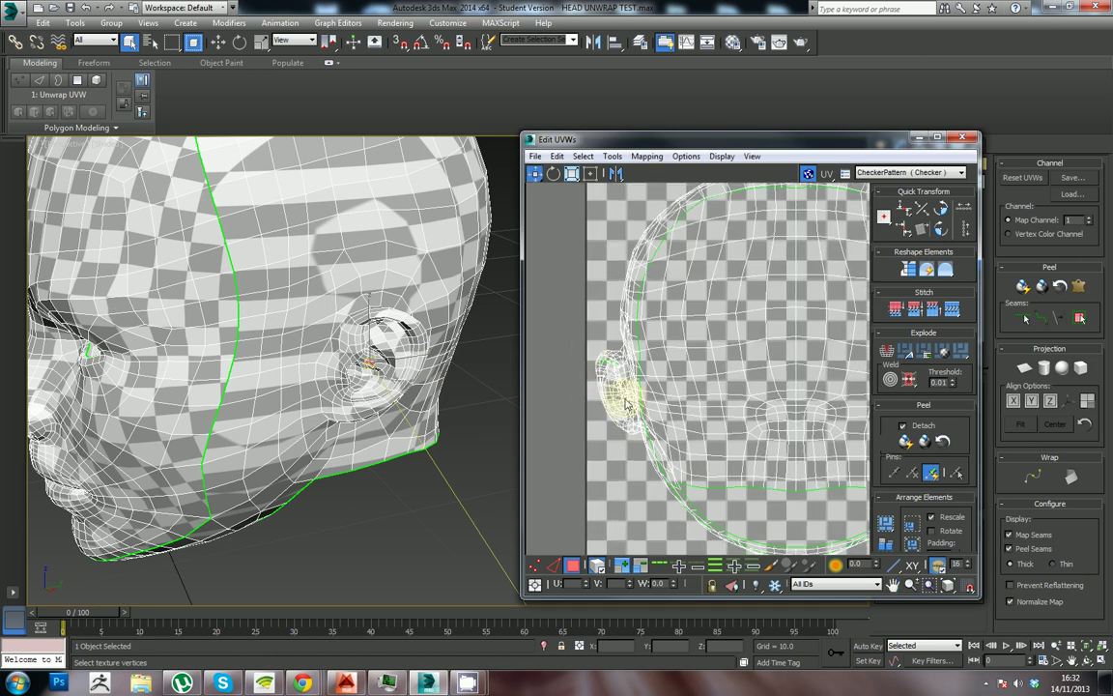
drag(640, 443, 638, 439)
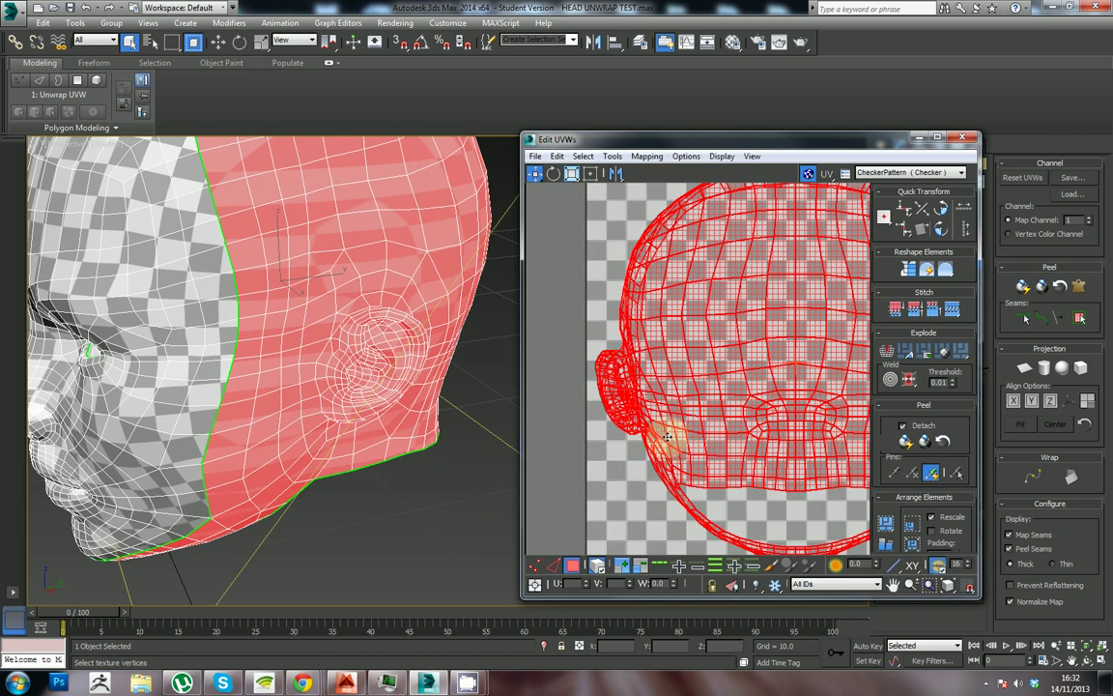
click(607, 522)
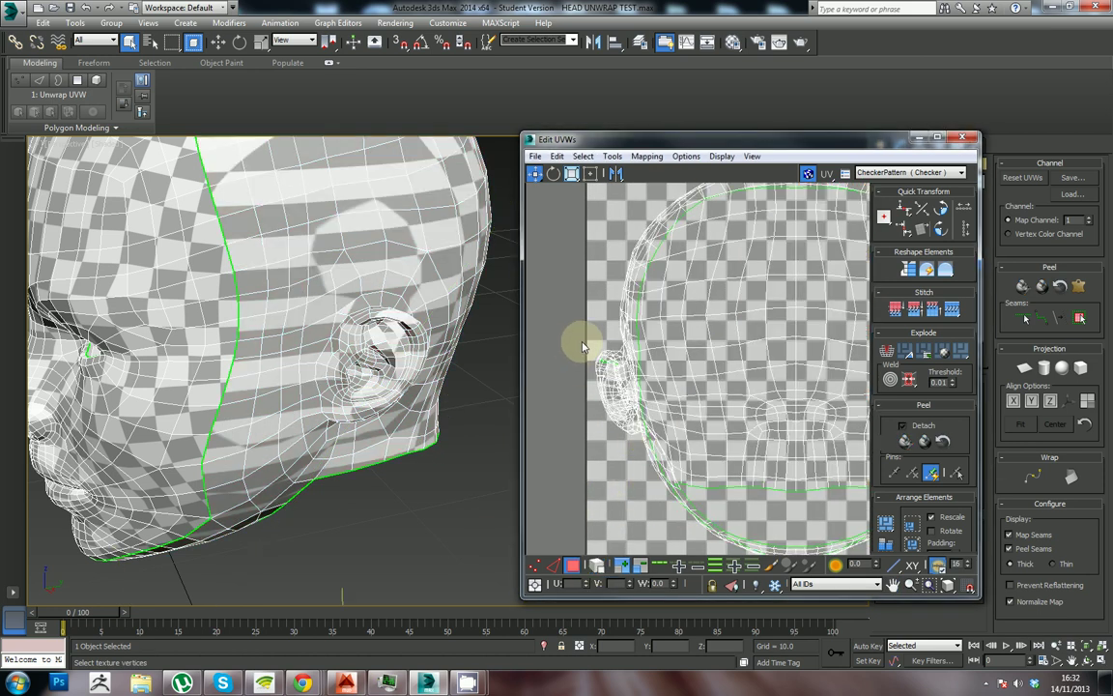
drag(644, 457, 644, 455)
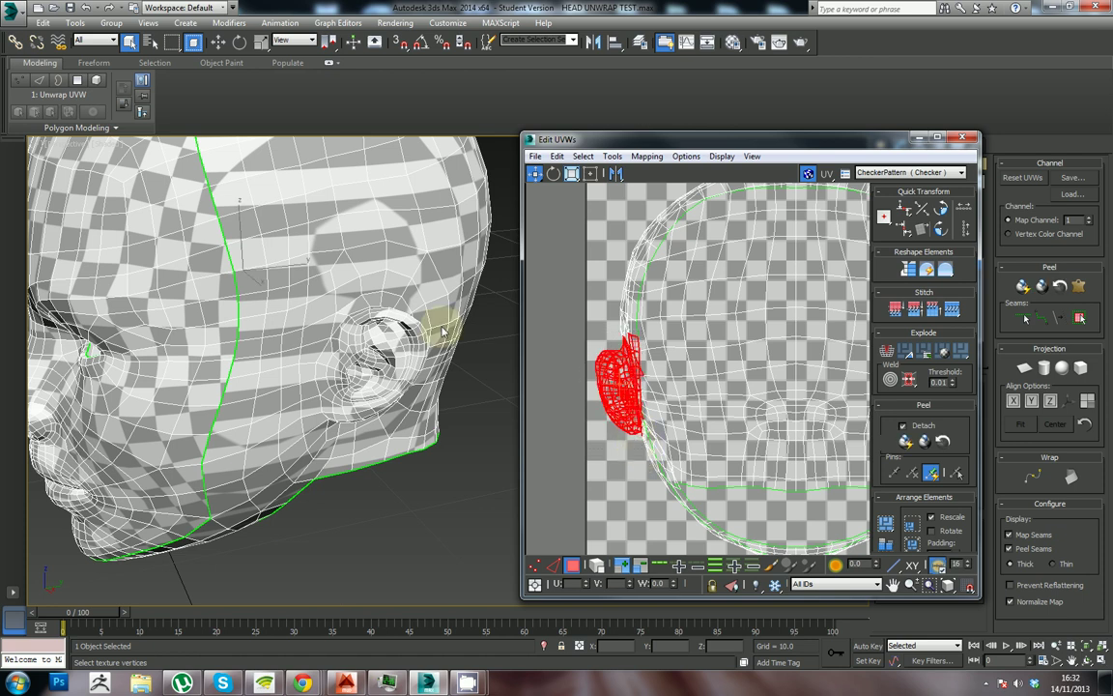
Examine which faces around the ear are selected, on the model and in the UV layout
middle_drag(179, 328, 136, 327)
alt+middle_drag(422, 326, 169, 317)
scroll(169, 317, down, 10)
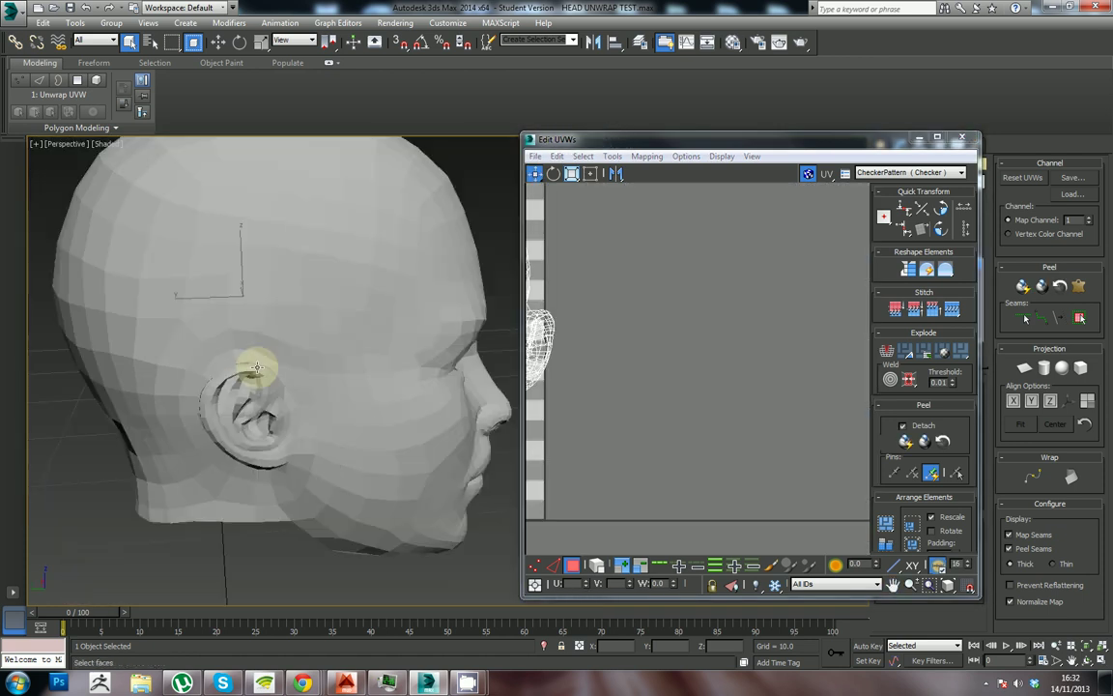
alt+middle_drag(310, 390, 273, 383)
scroll(274, 383, up, 6)
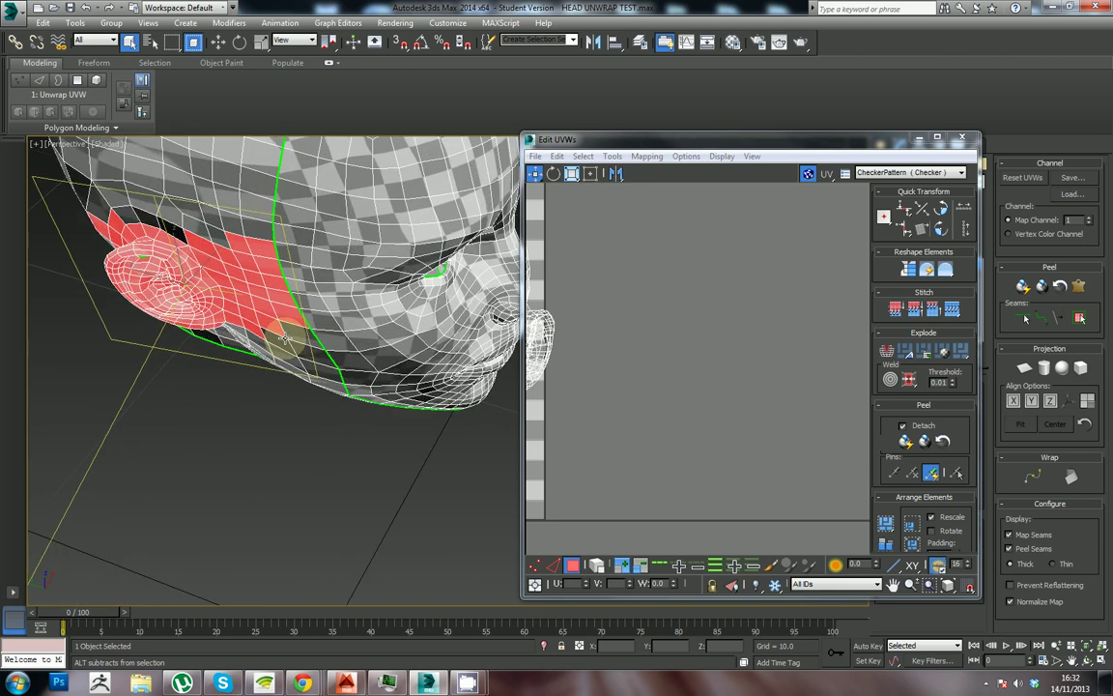
middle_drag(767, 427, 857, 440)
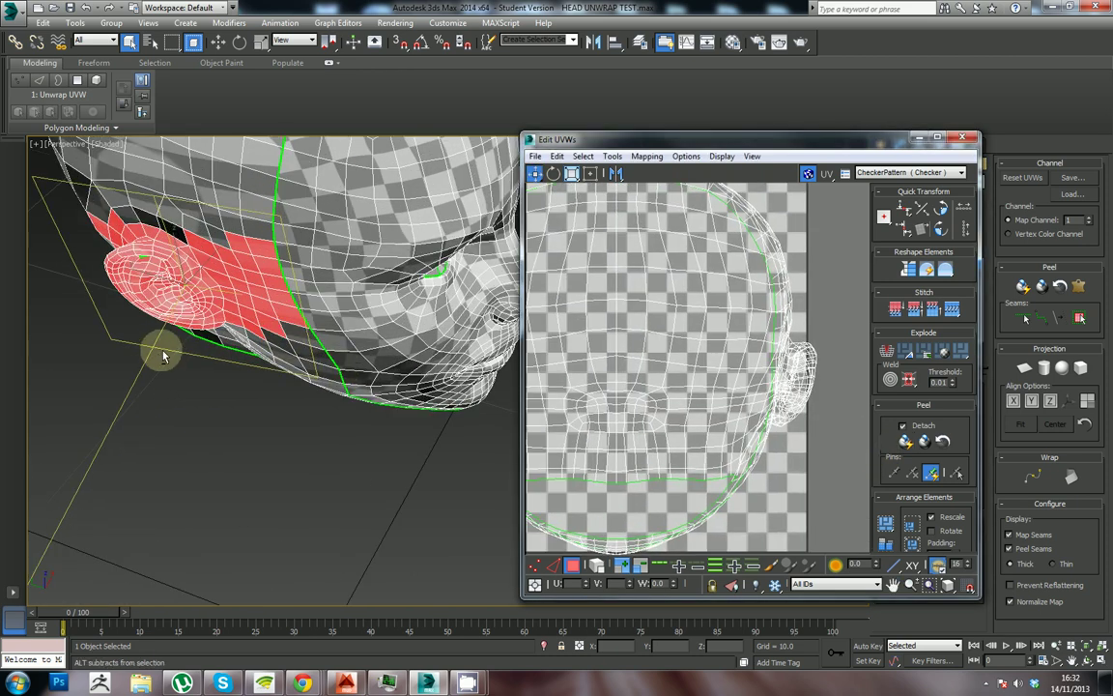
alt+middle_drag(161, 348, 193, 327)
scroll(708, 396, down, 8)
scroll(673, 413, up, 3)
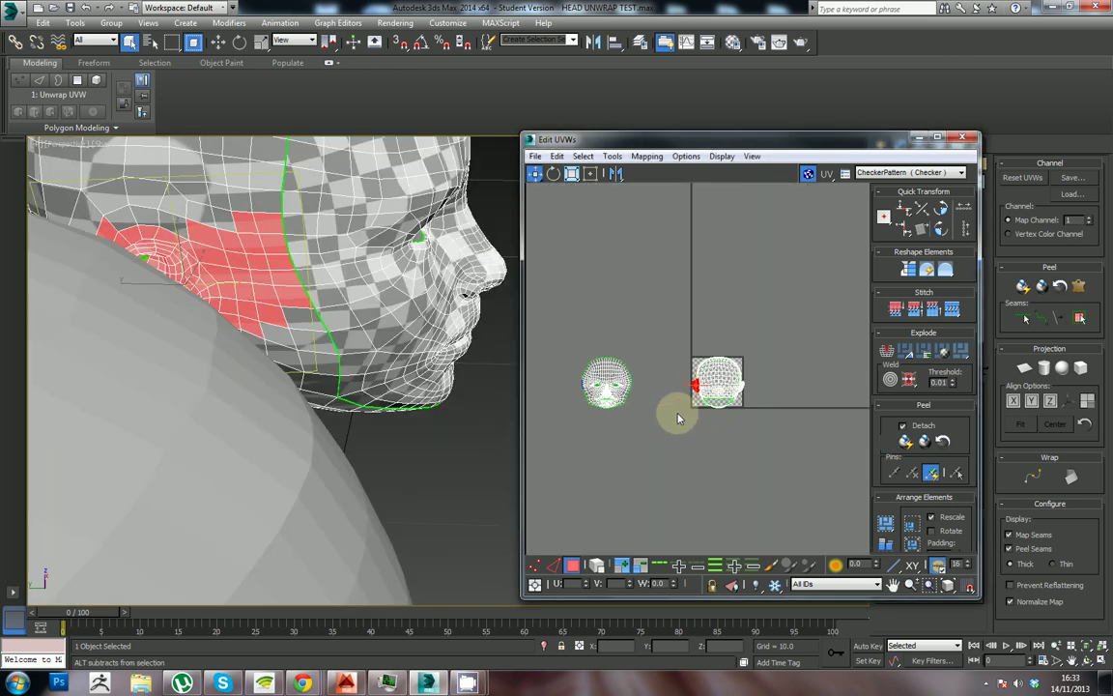
scroll(694, 402, up, 3)
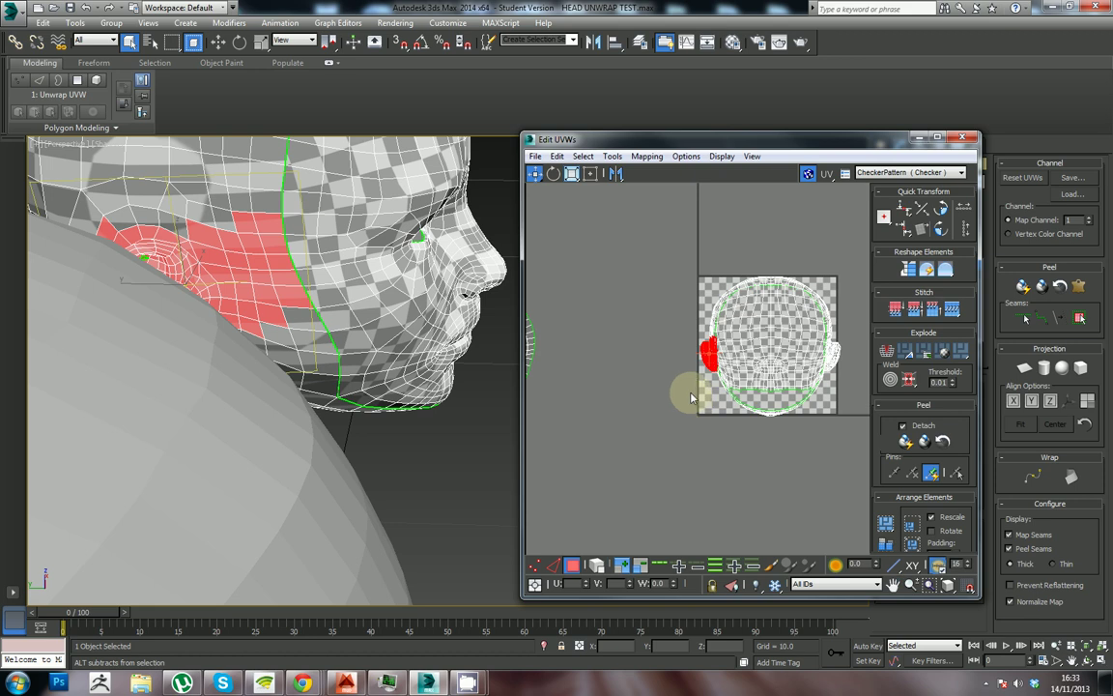
Try adding the cheek and jaw faces between the ear and the face seam to the selection
alt+middle_drag(326, 367, 326, 358)
ctrl+click(327, 358)
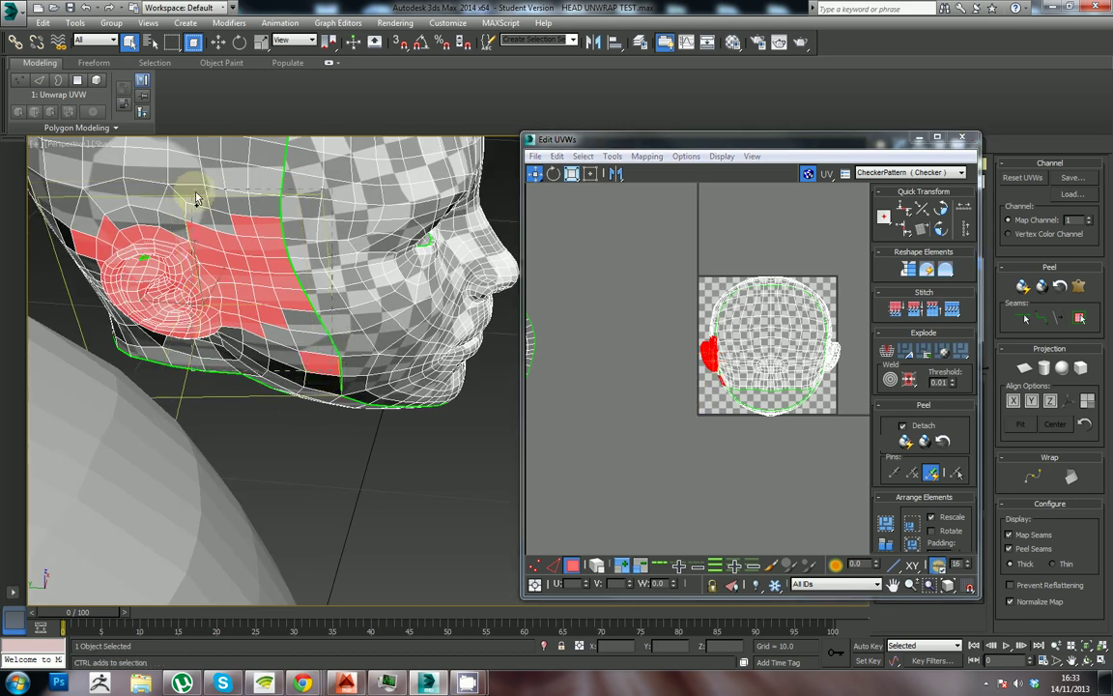
ctrl+click(239, 227)
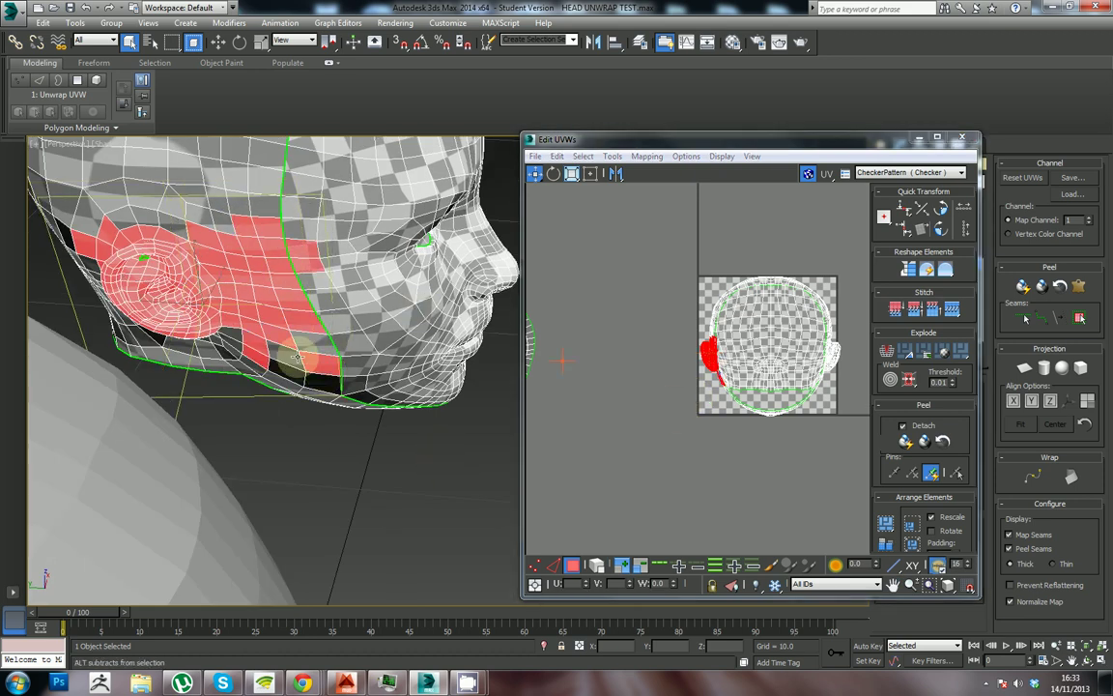
alt+click(328, 365)
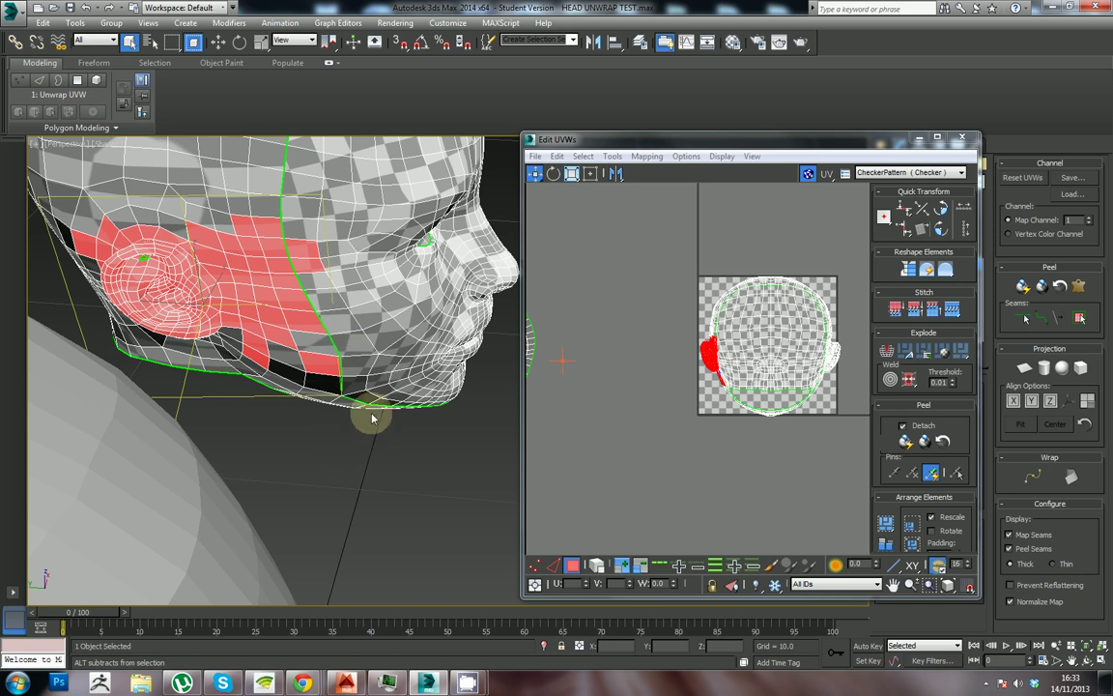
scroll(343, 423, up, 3)
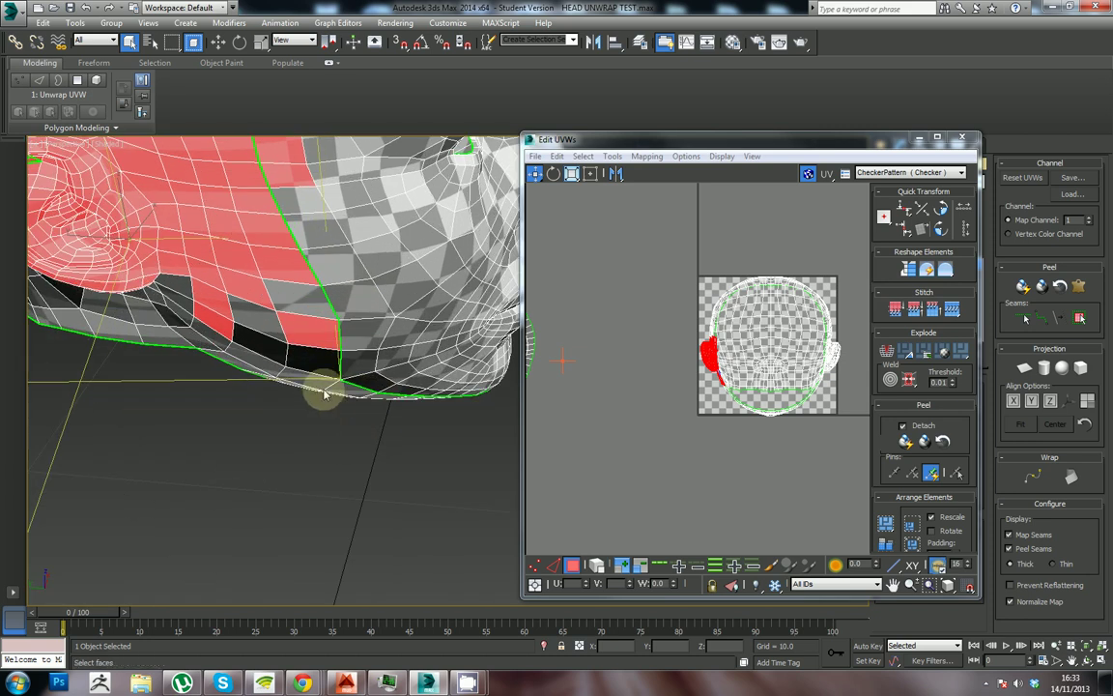
middle_drag(335, 397, 332, 430)
ctrl+click(320, 358)
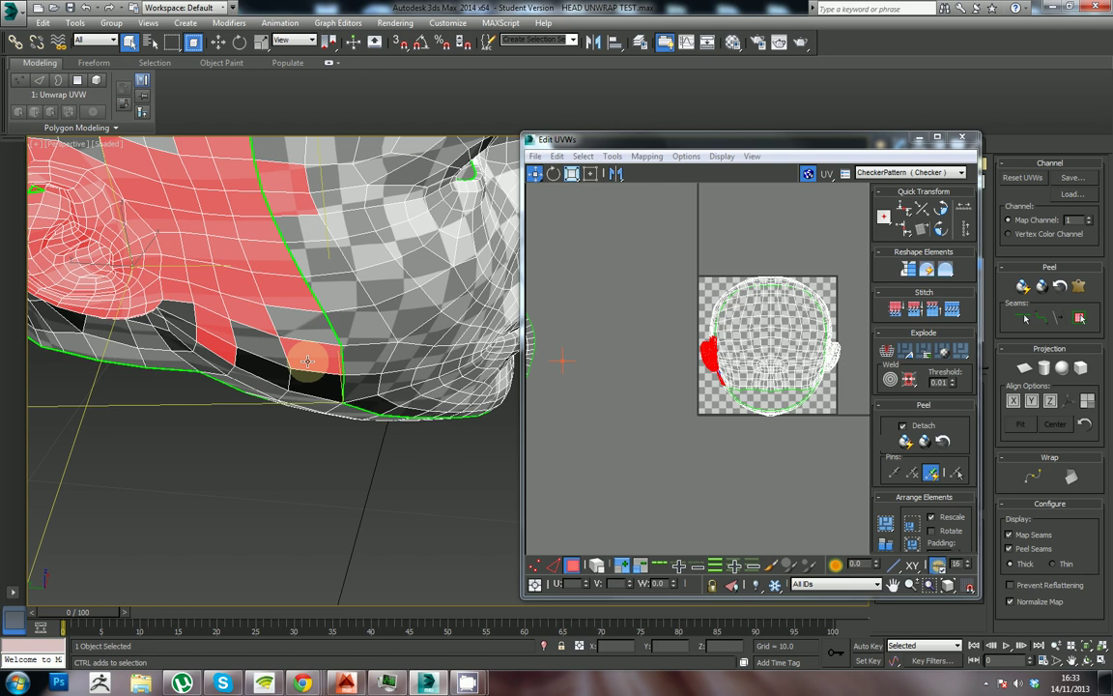
Remove the jaw faces below the cheek, next to the face seam, from the selection
alt+click(307, 361)
alt+click(220, 348)
alt+drag(340, 393, 215, 184)
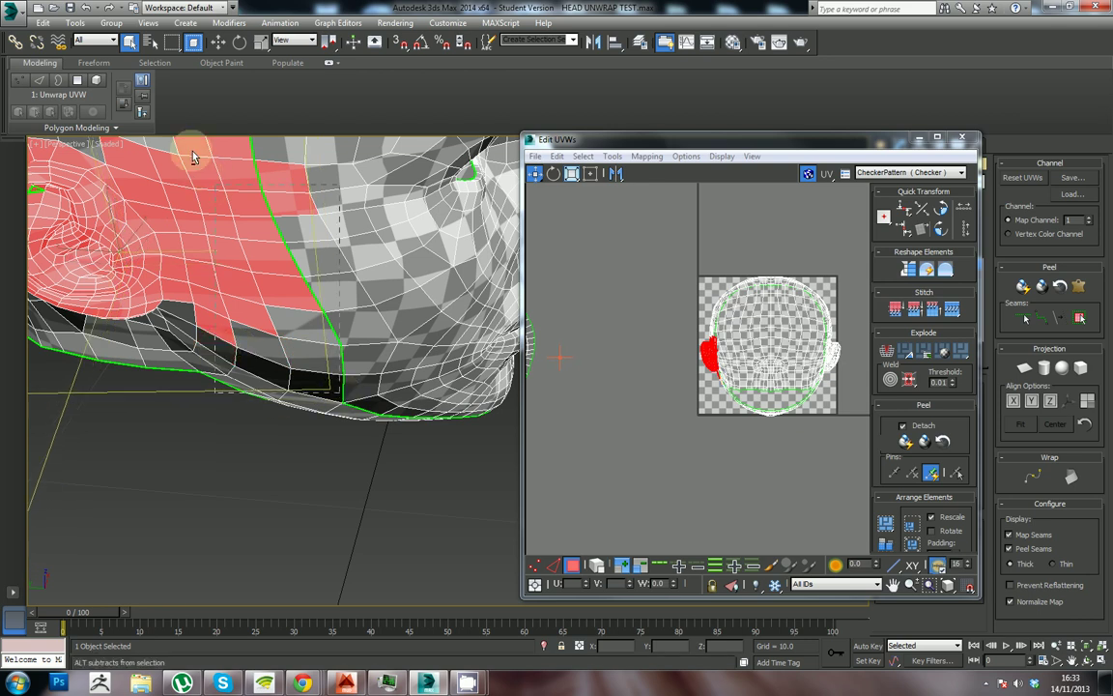
Remove the cheek faces between the ear and the face seam from the selection
scroll(278, 391, up, 5)
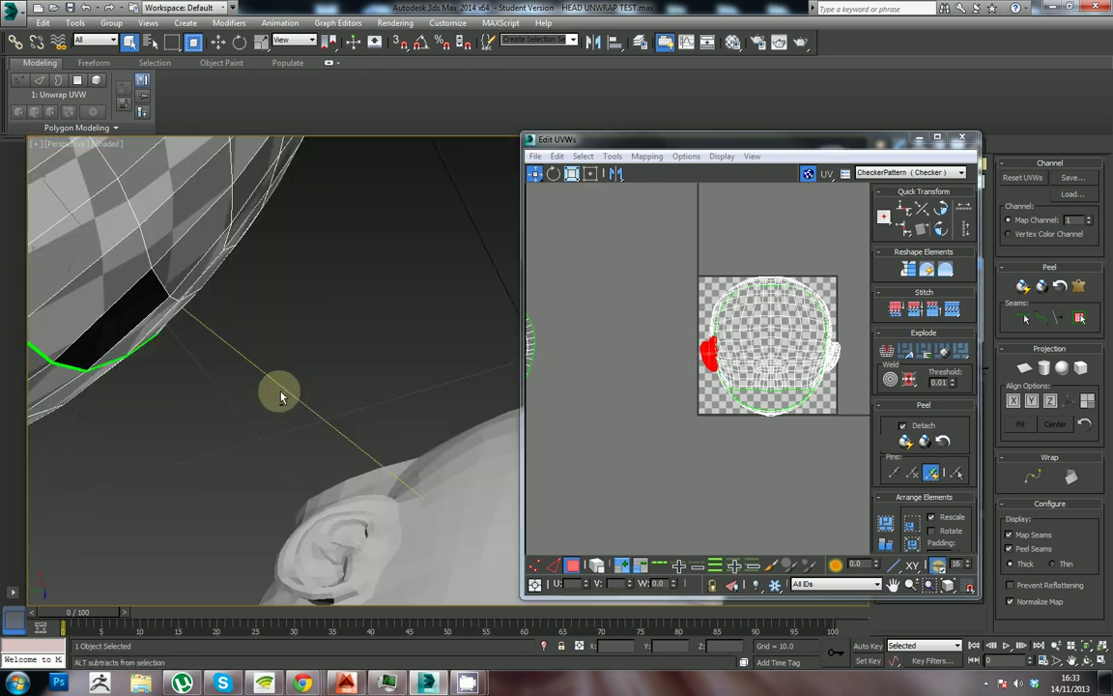
alt+middle_drag(280, 396, 196, 275)
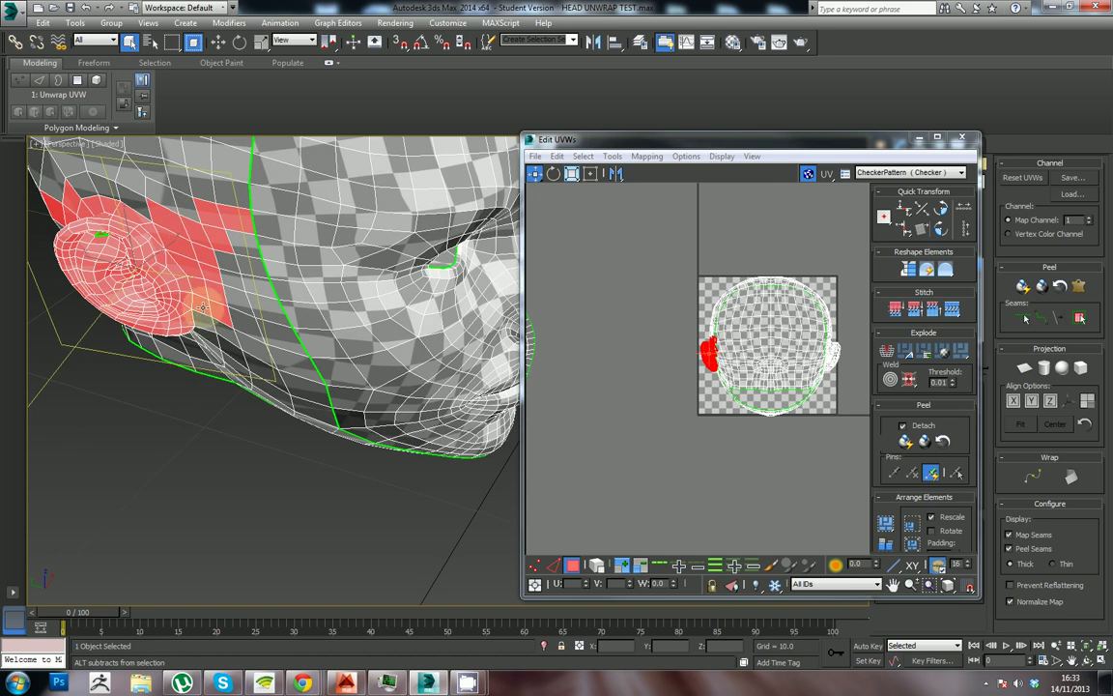
alt+click(180, 259)
alt+click(165, 206)
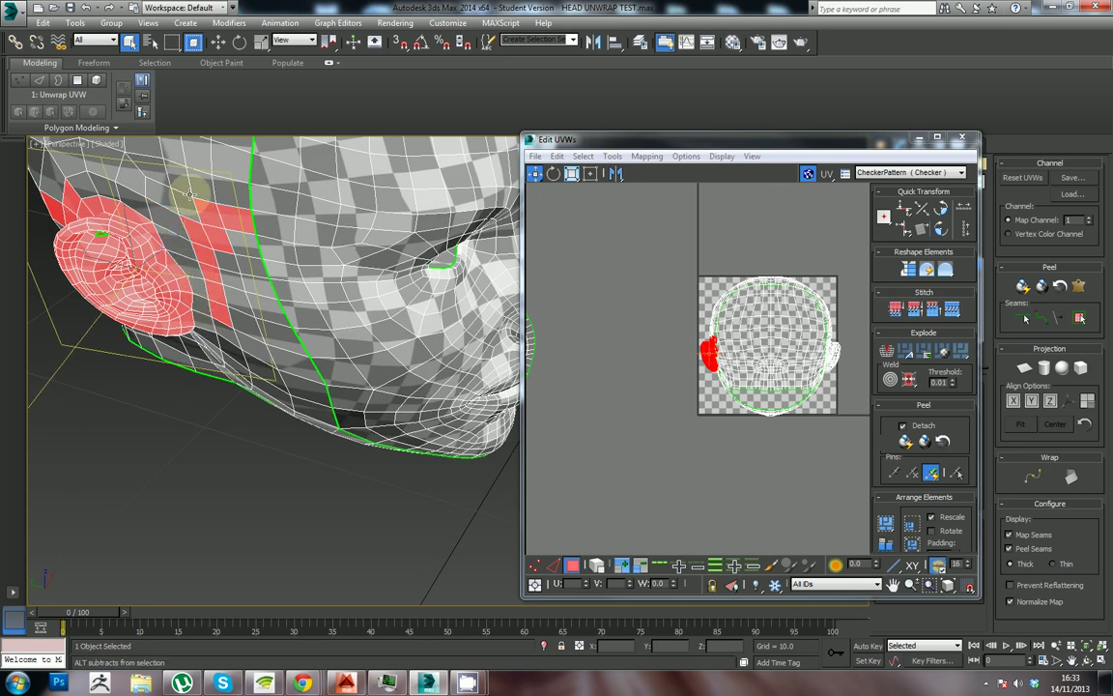
alt+drag(188, 193, 307, 296)
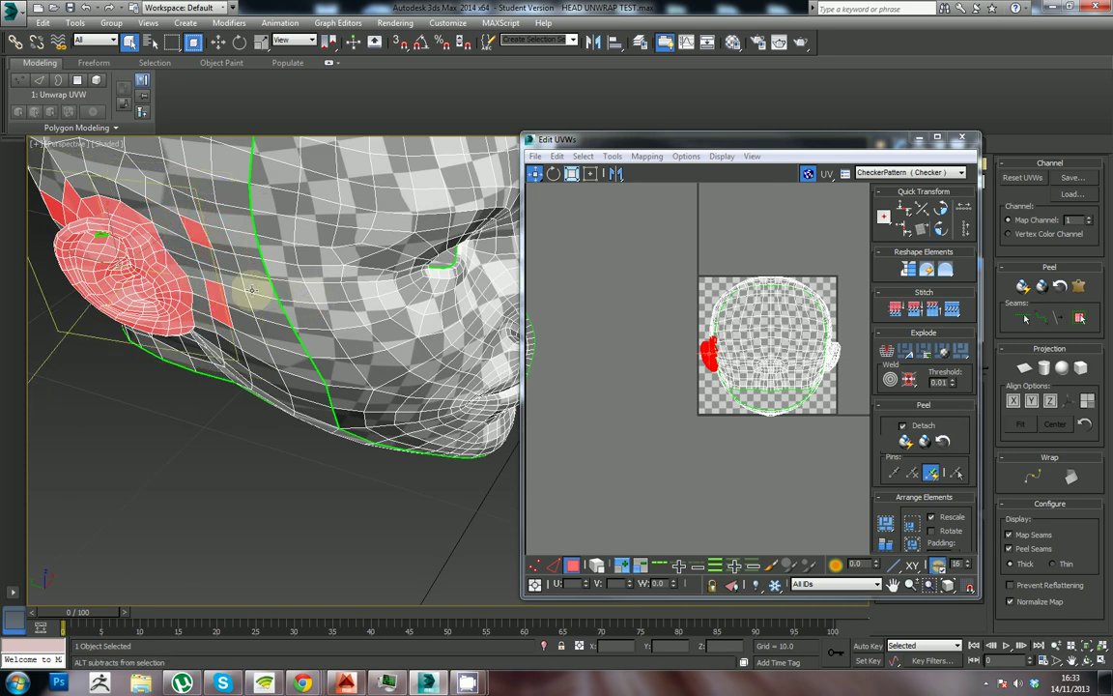
alt+click(205, 245)
alt+click(221, 313)
Remove the head faces behind and above the ear from the selection, keeping only the ear itself
alt+middle_drag(222, 346, 336, 337)
mouse_move(185, 323)
alt+middle_down()
mouse_move(253, 353)
mouse_move(176, 317)
alt+middle_up()
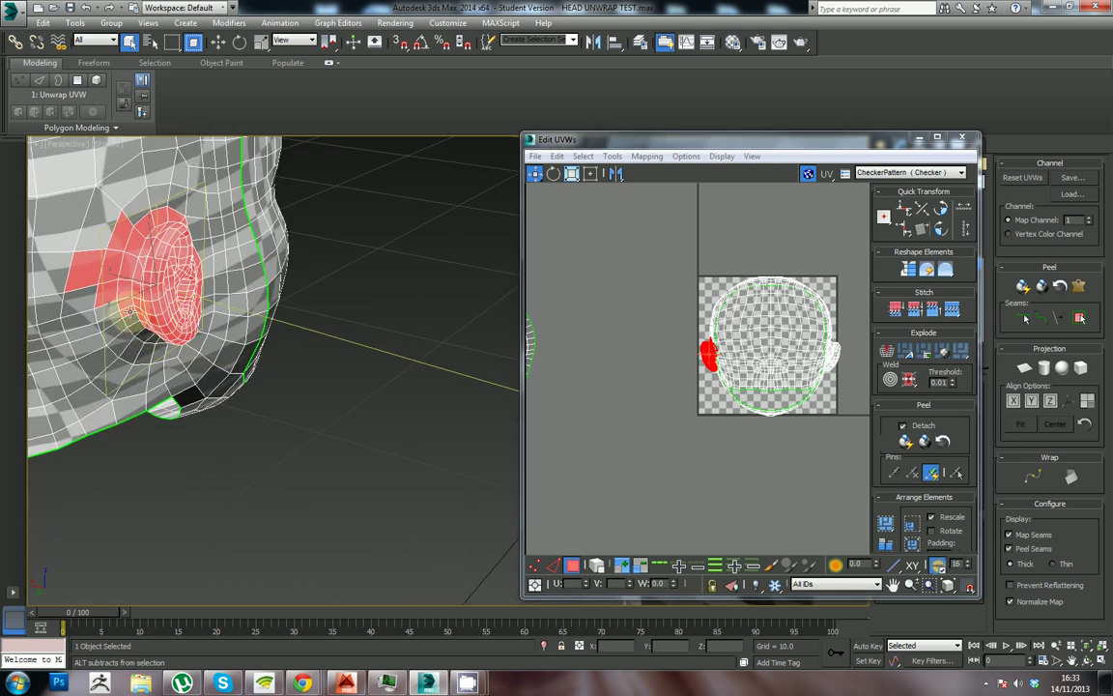
alt+click(108, 278)
alt+click(106, 268)
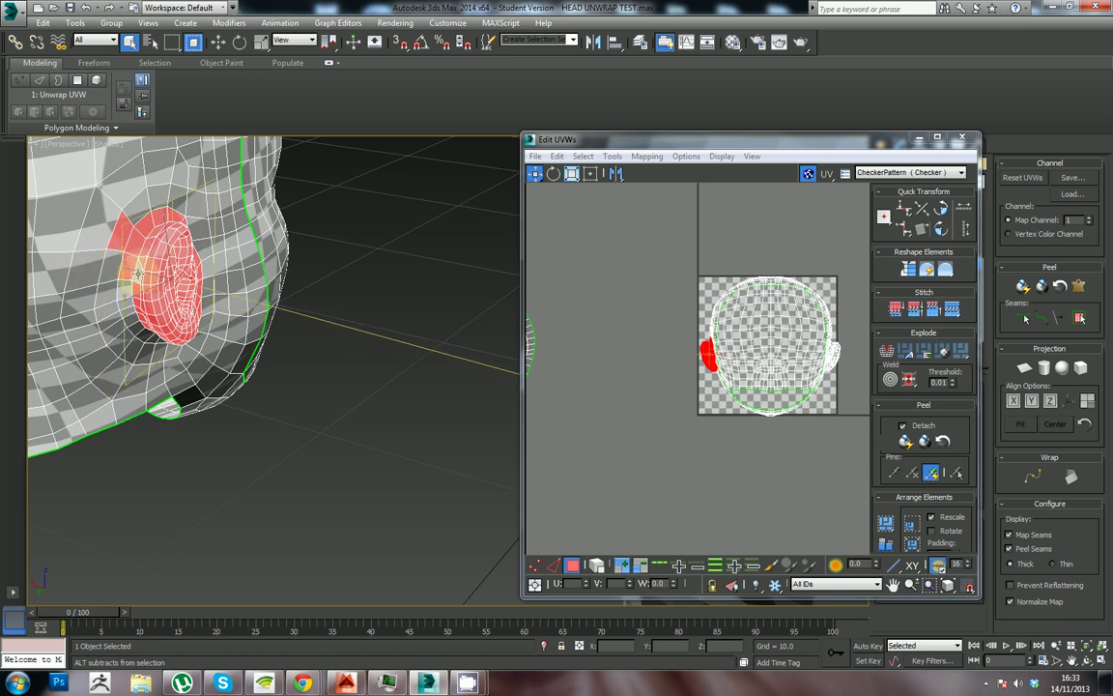
alt+click(117, 236)
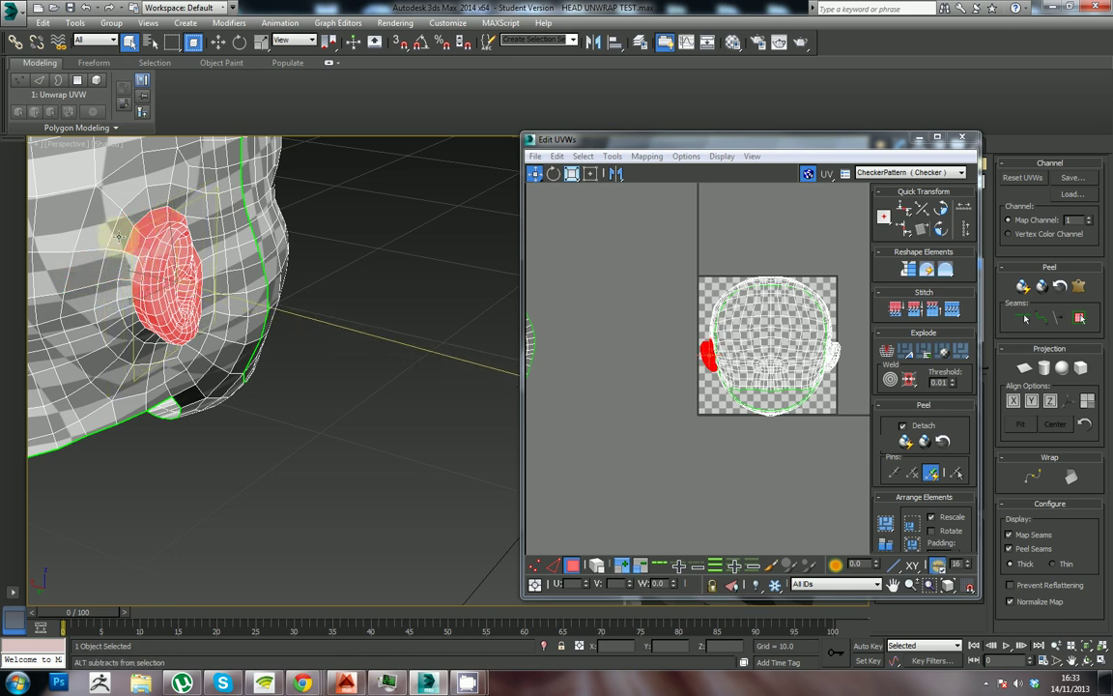
alt+middle_drag(162, 228, 125, 224)
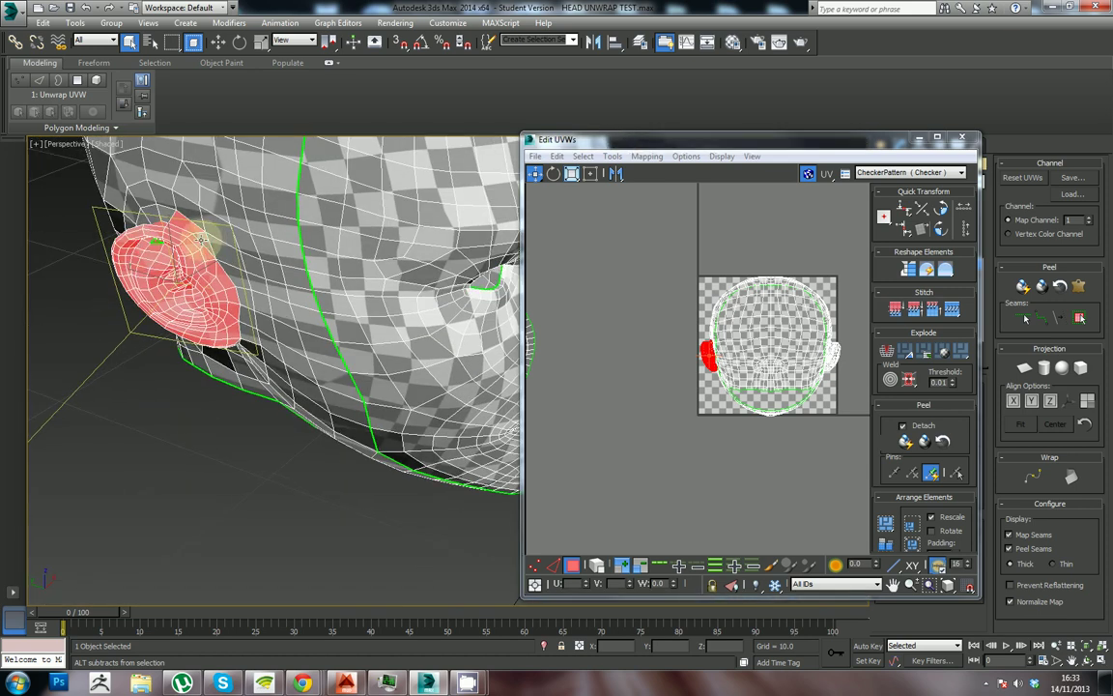
alt+middle_drag(199, 244, 231, 230)
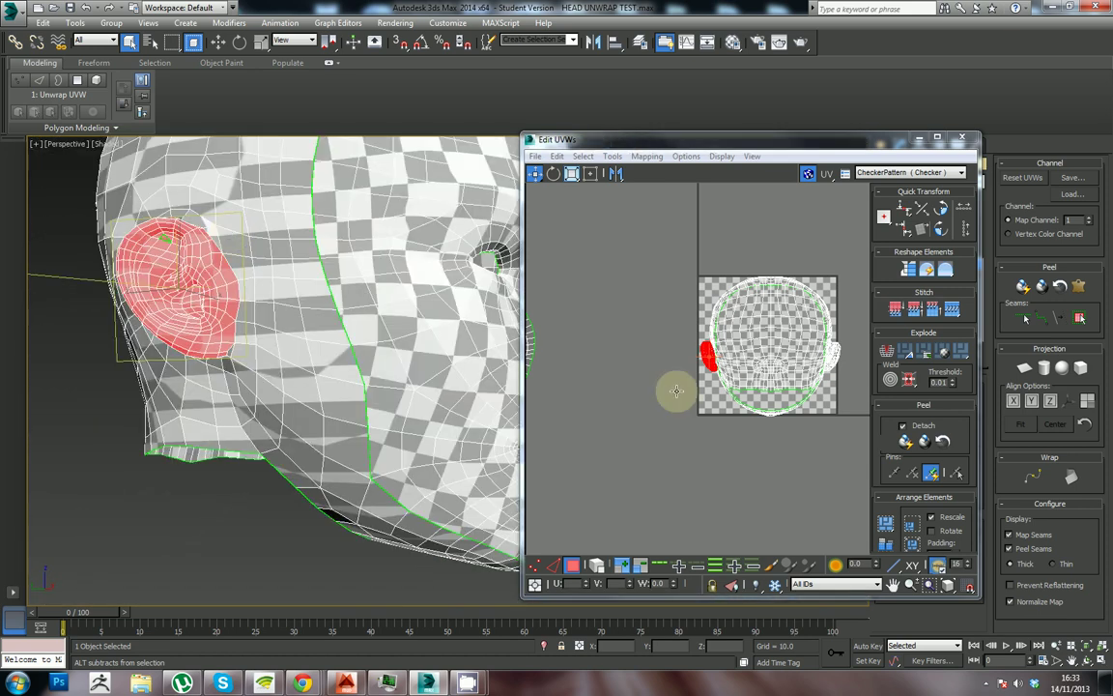
Break the selected ear faces off the back-of-head shell and move them into the empty space between the face and back-of-head shells
scroll(676, 391, down, 3)
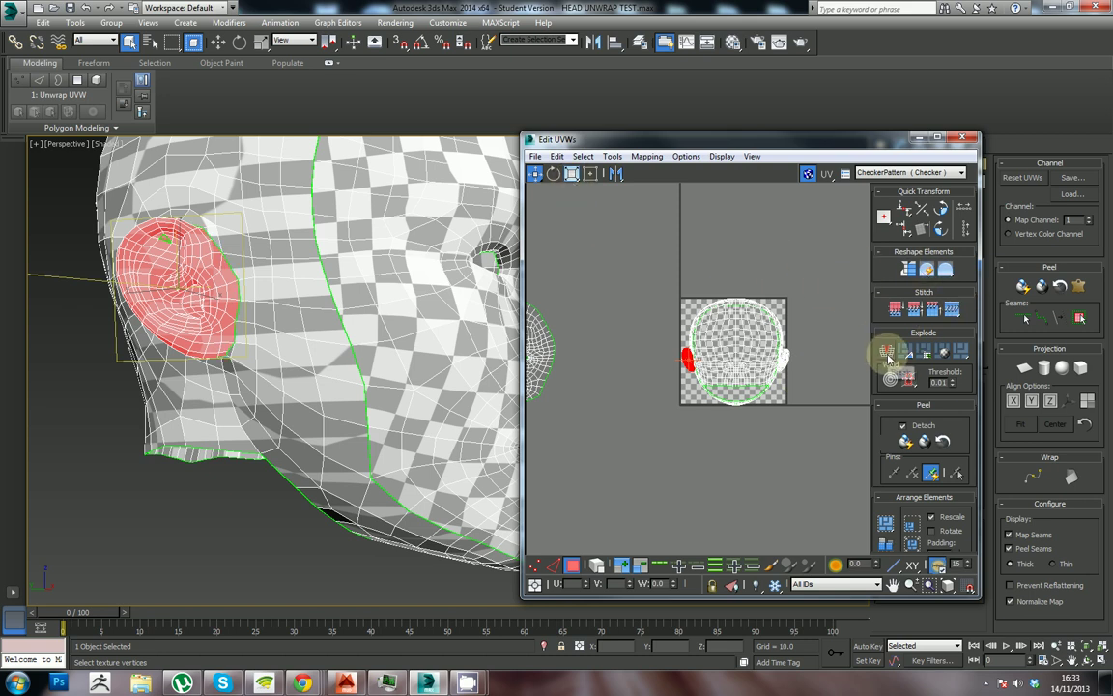
drag(687, 360, 612, 330)
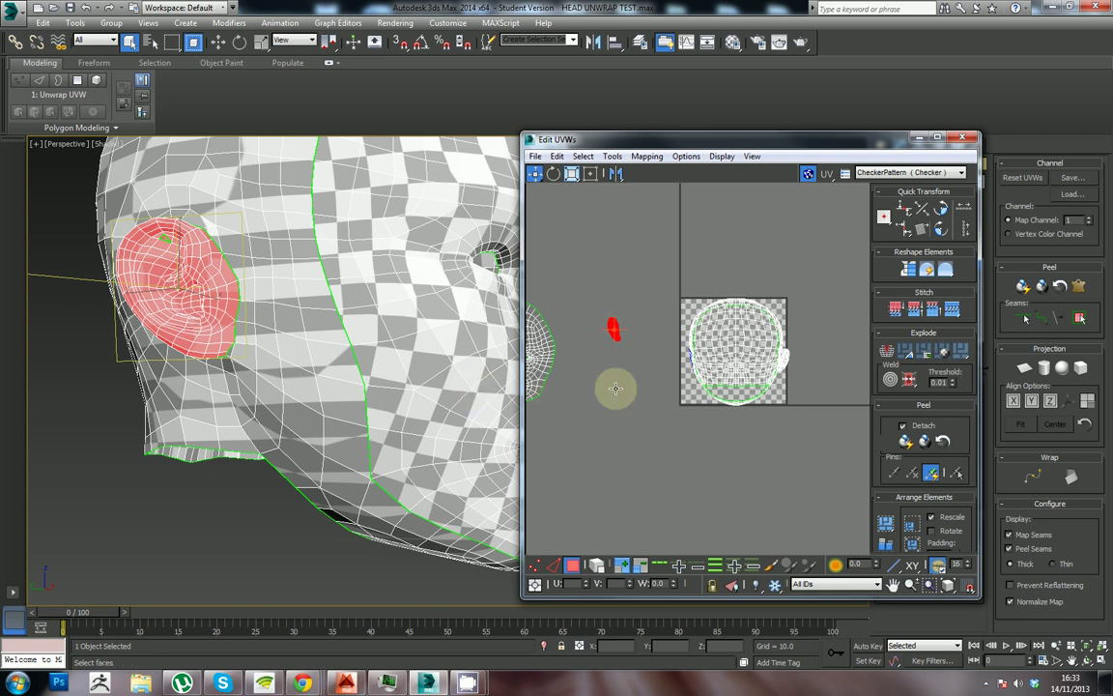
scroll(616, 388, up, 2)
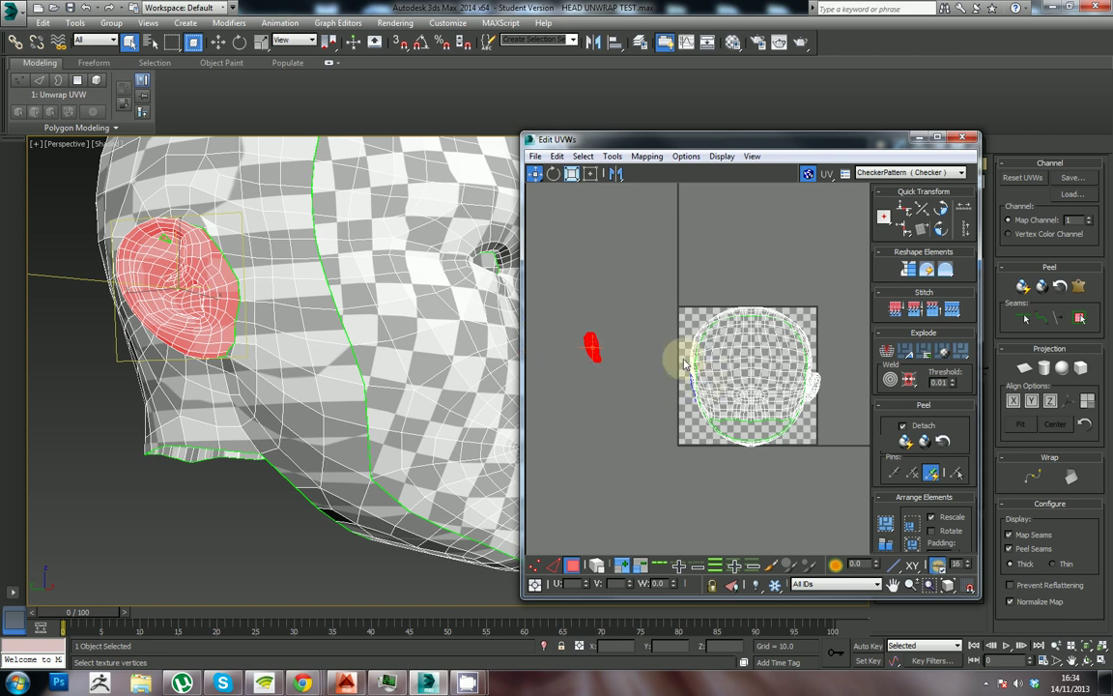
middle_drag(783, 355, 701, 364)
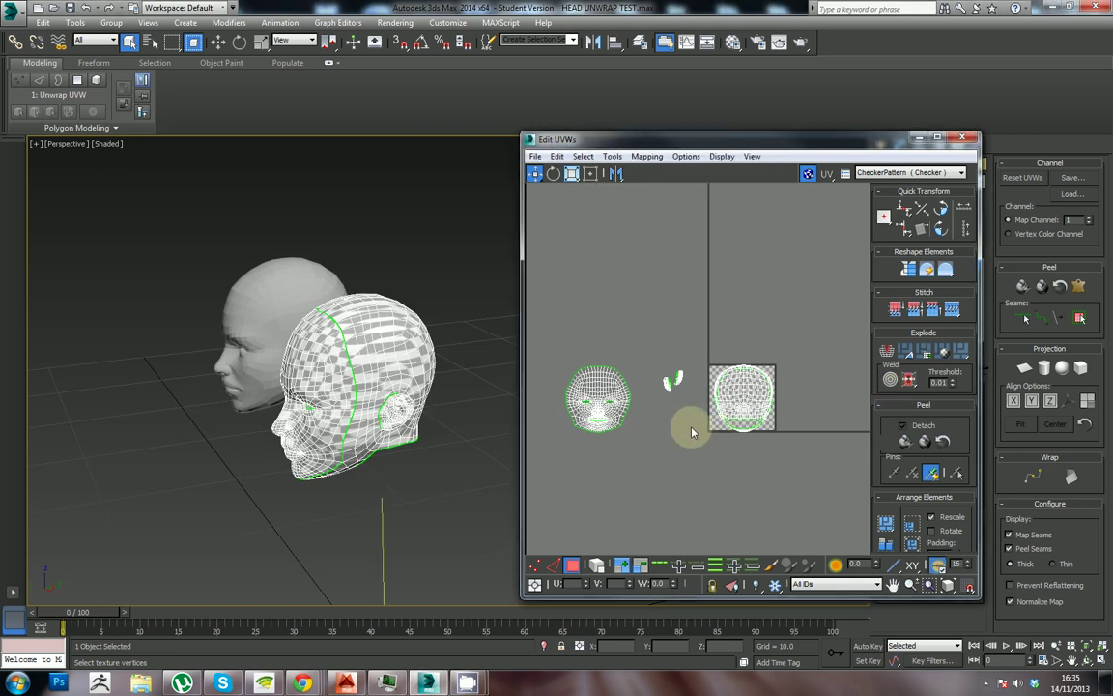
Select the whole back-of-head shell in the UV layout with element selection turned on
scroll(691, 426, up, 4)
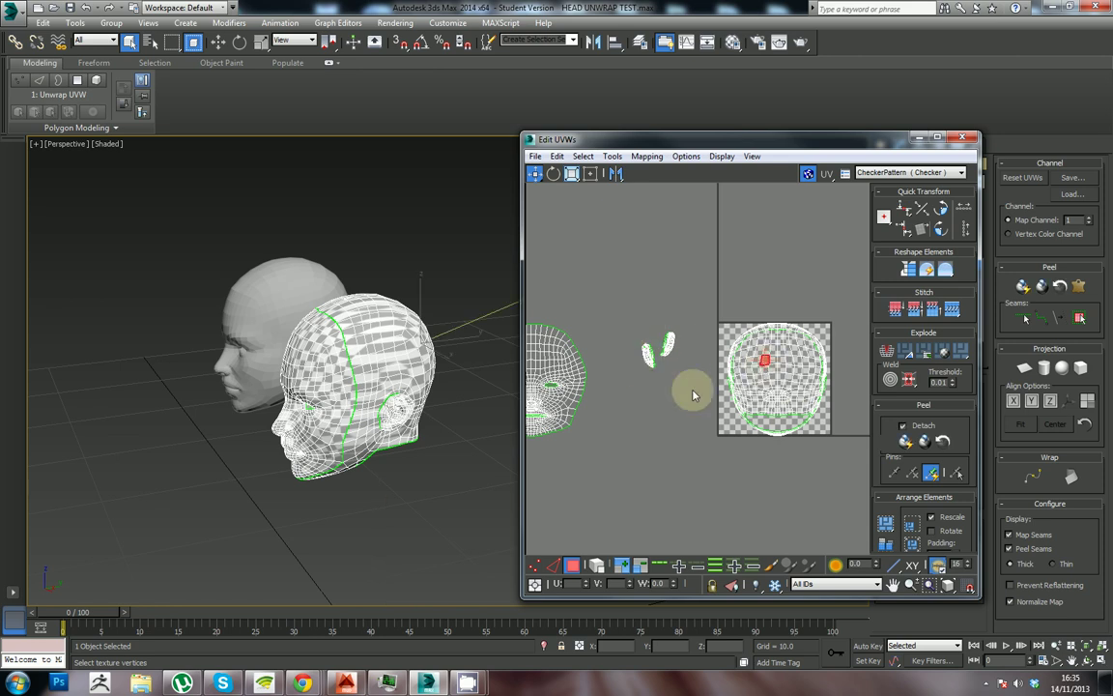
middle_drag(692, 351, 640, 356)
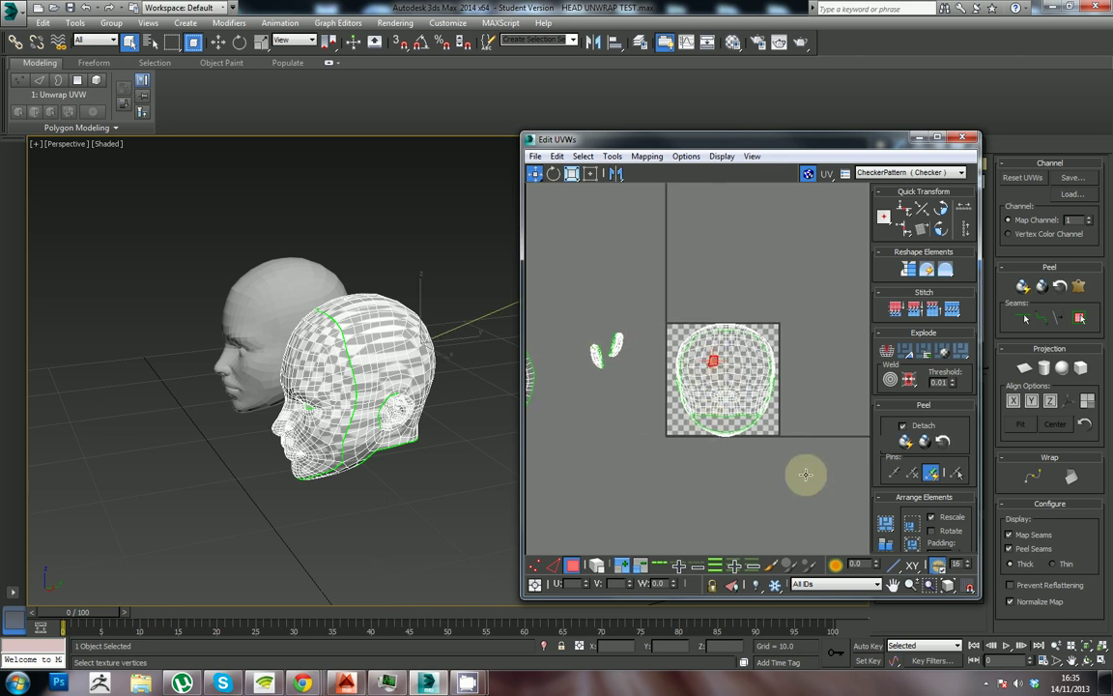
drag(666, 296, 665, 292)
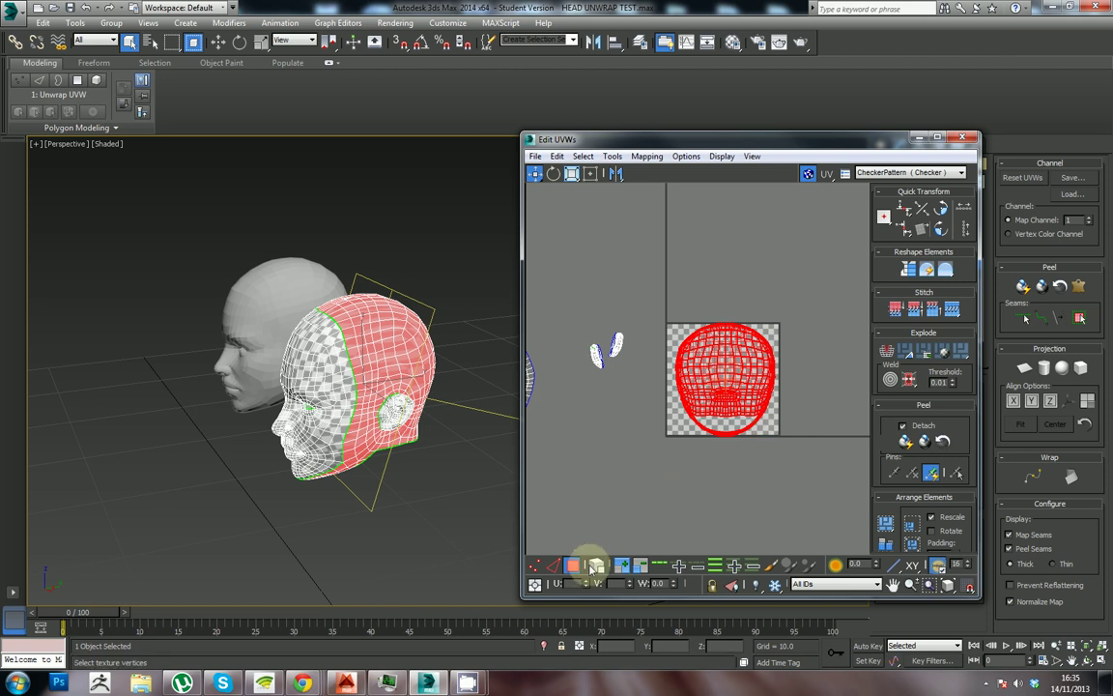
click(611, 490)
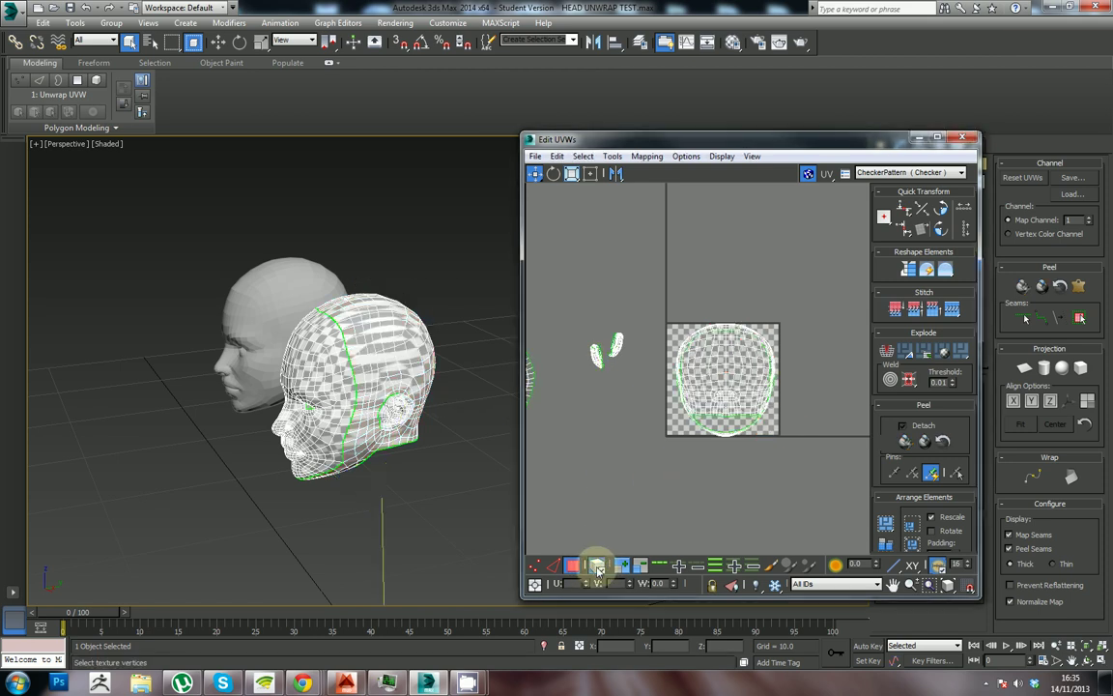
click(735, 395)
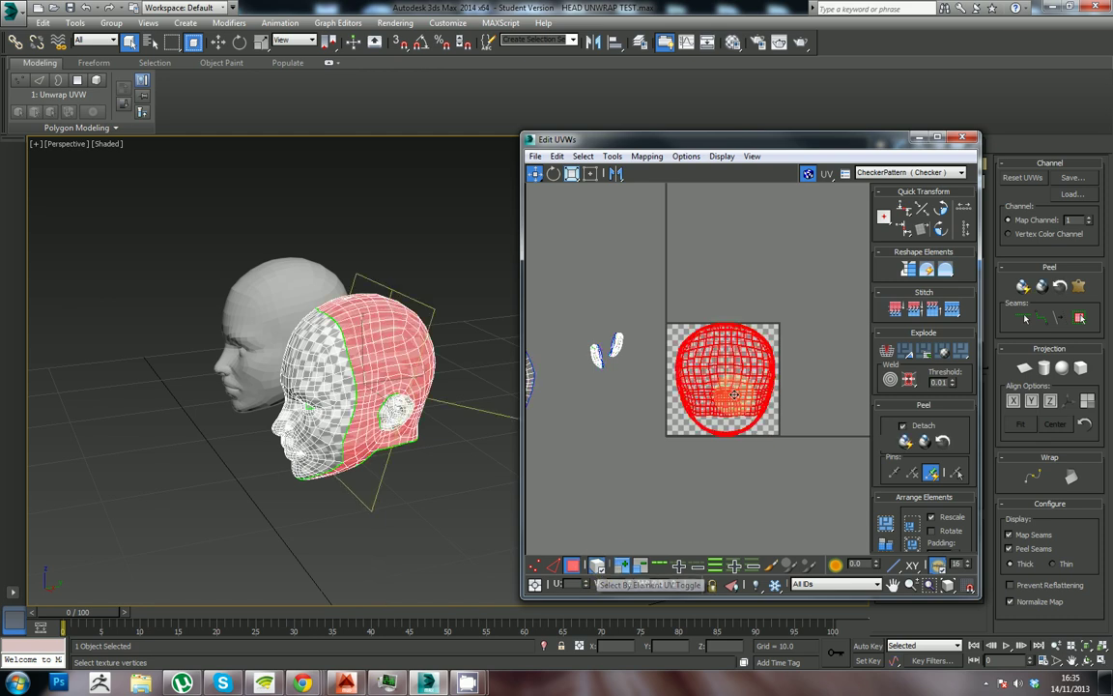
Apply Flatten Mapping to the back-of-head shell with a polygon angle of 45 and spacing of 0.02
click(613, 156)
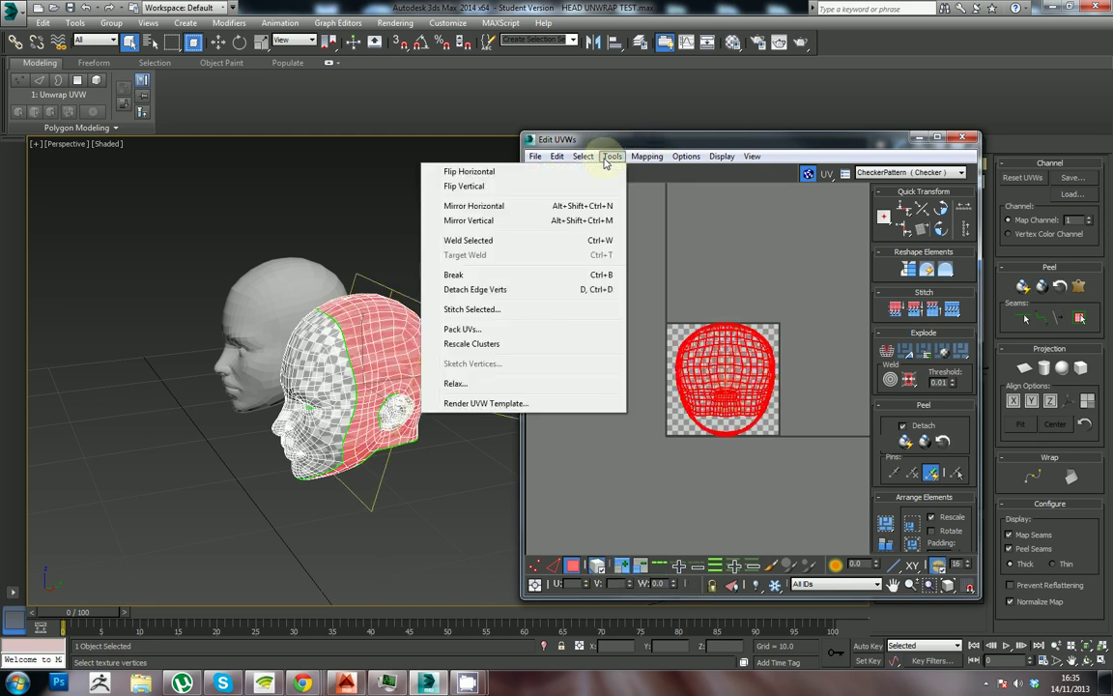
mouse_move(647, 158)
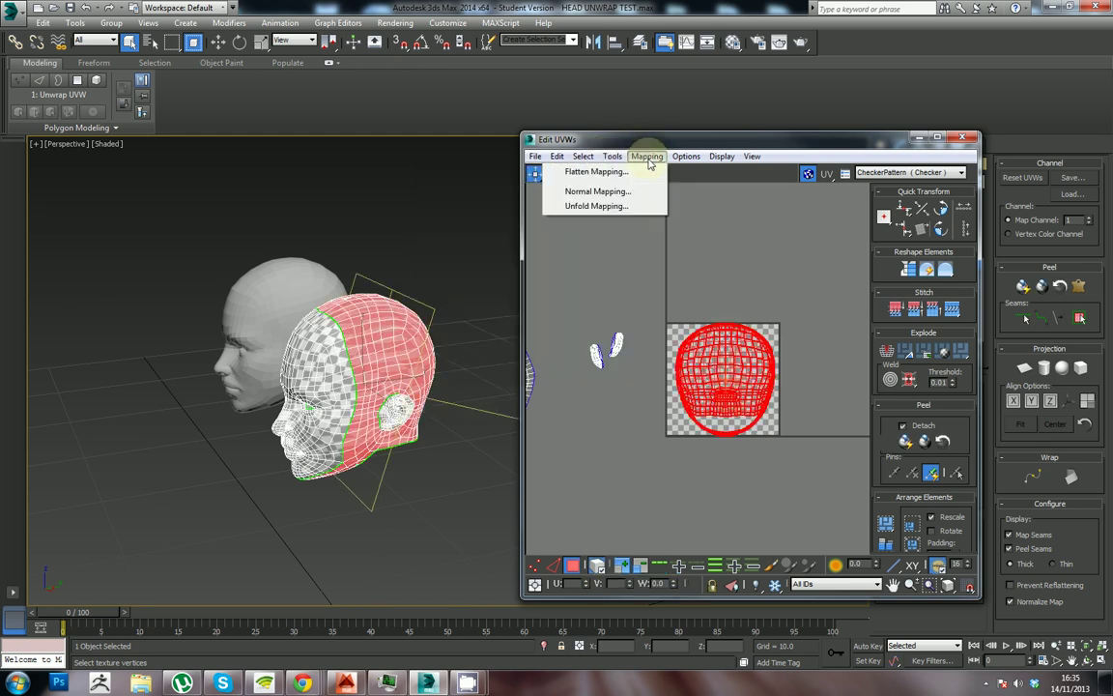
click(607, 176)
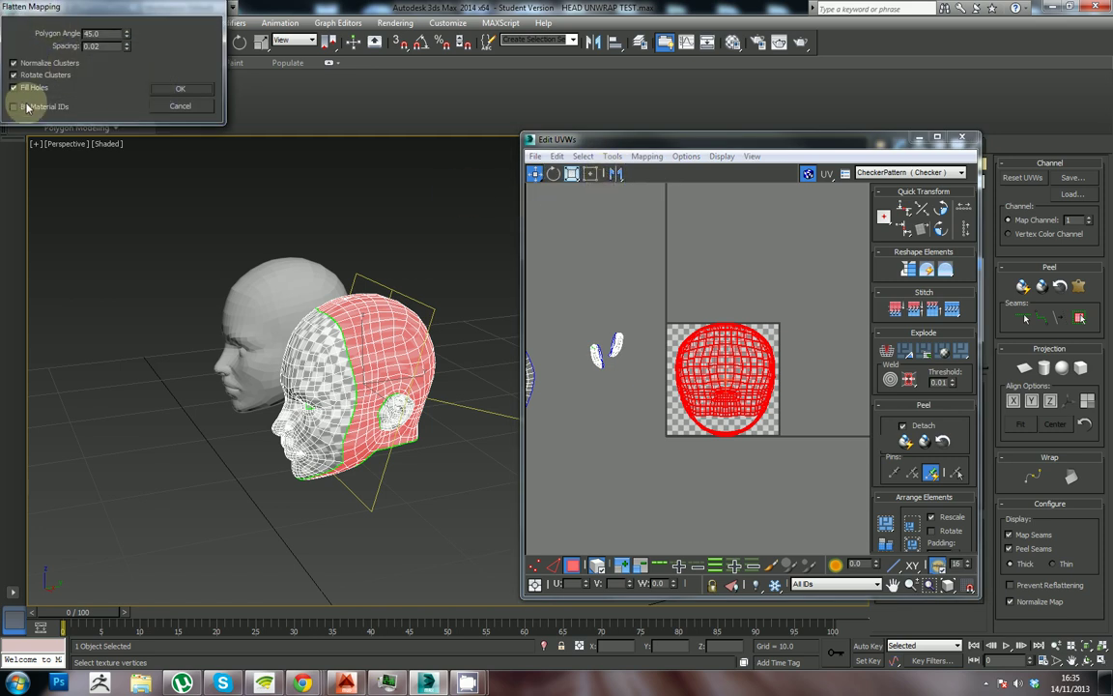
click(180, 88)
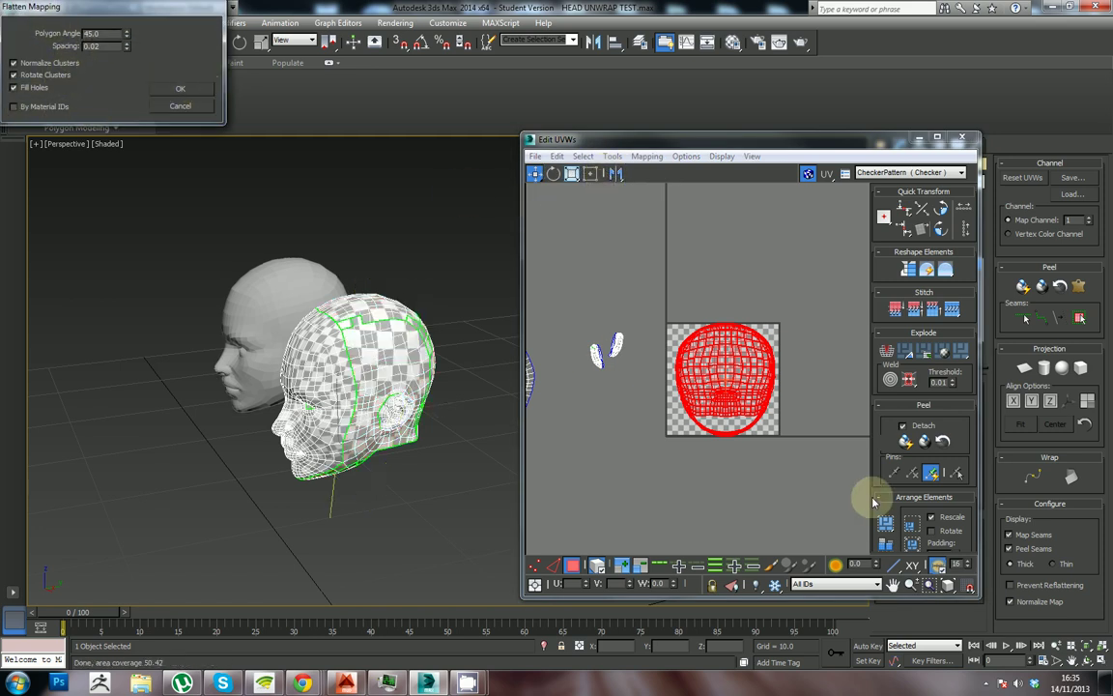
Examine the flattened back-of-head pieces in the UV layout and their seams on the head model, then clear the selection
middle_drag(688, 443, 741, 456)
scroll(741, 454, down, 2)
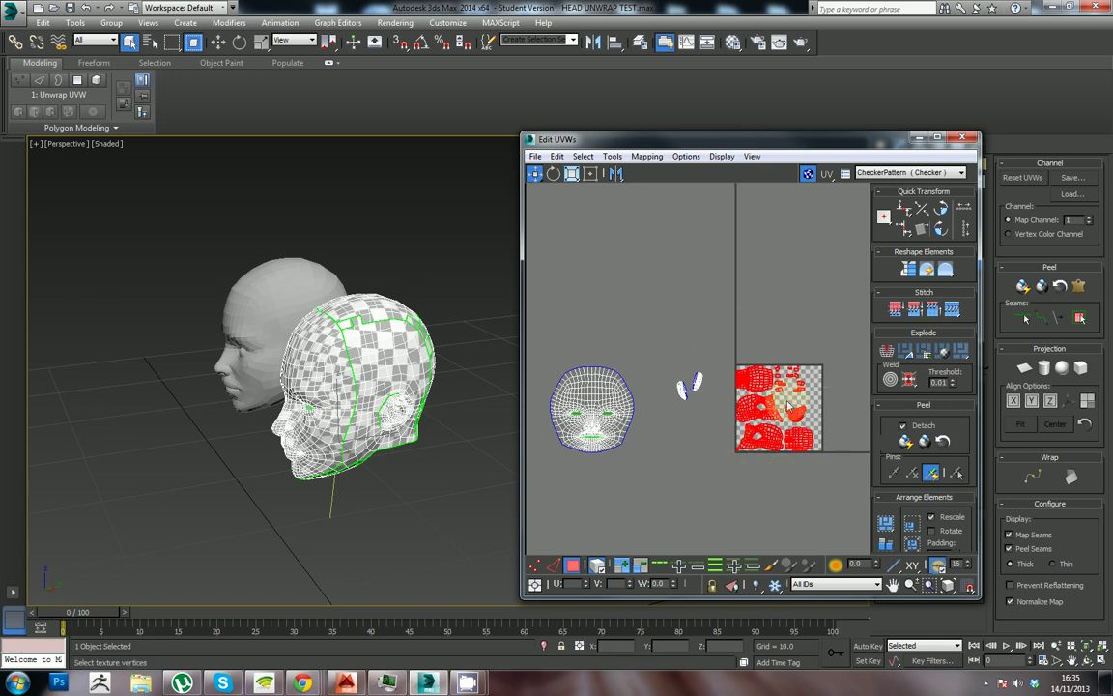
scroll(800, 440, up, 2)
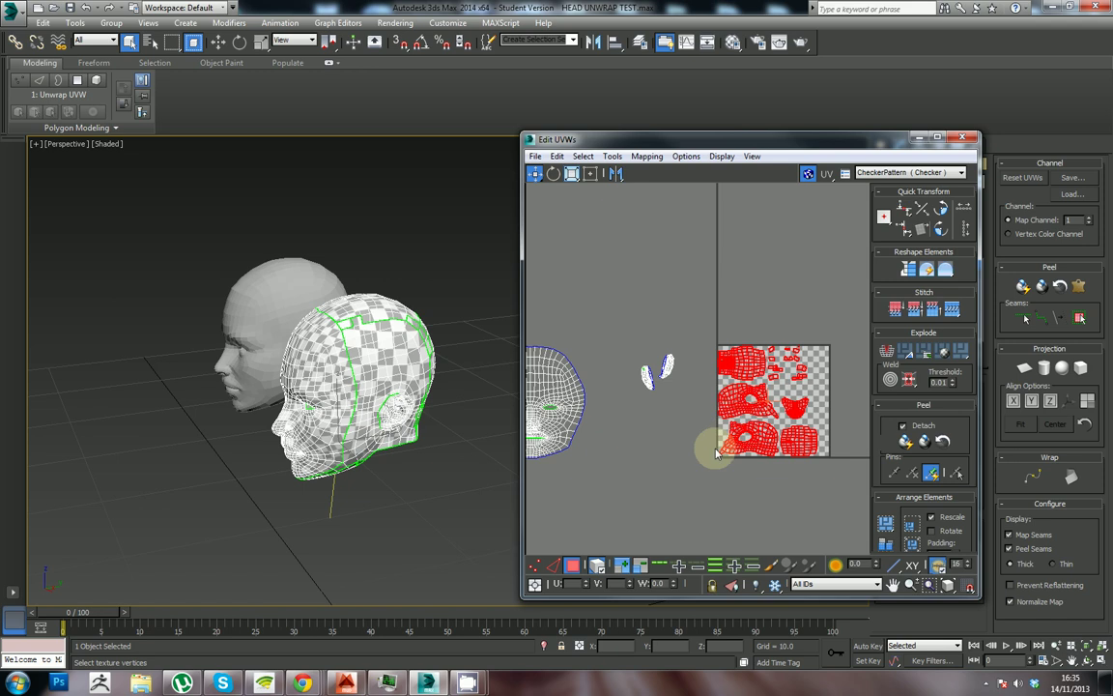
mouse_move(717, 453)
middle_down()
mouse_move(744, 438)
mouse_move(713, 446)
middle_up()
scroll(747, 438, up, 2)
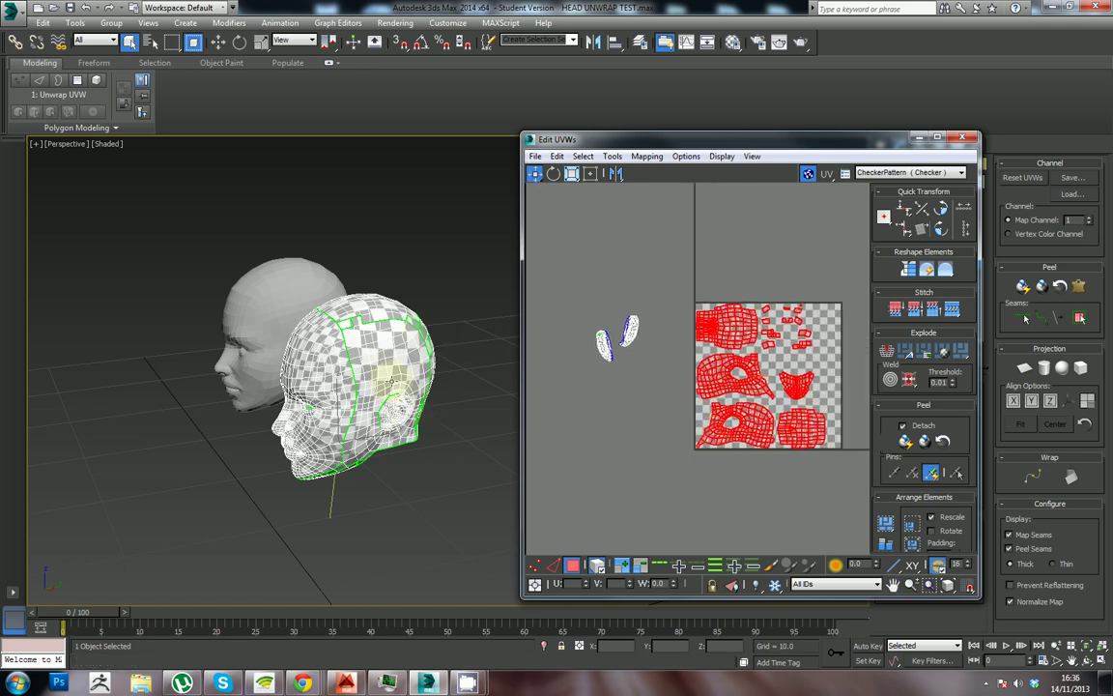
key(ctrl+a)
alt+middle_drag(450, 473, 377, 471)
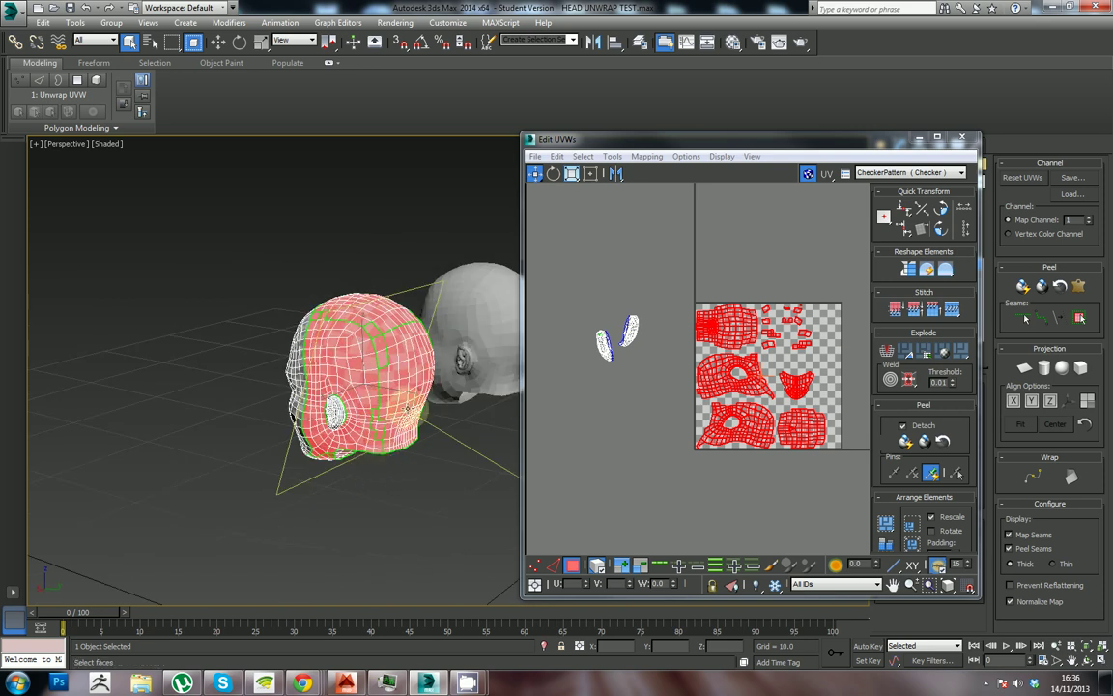
alt+middle_drag(363, 329, 503, 386)
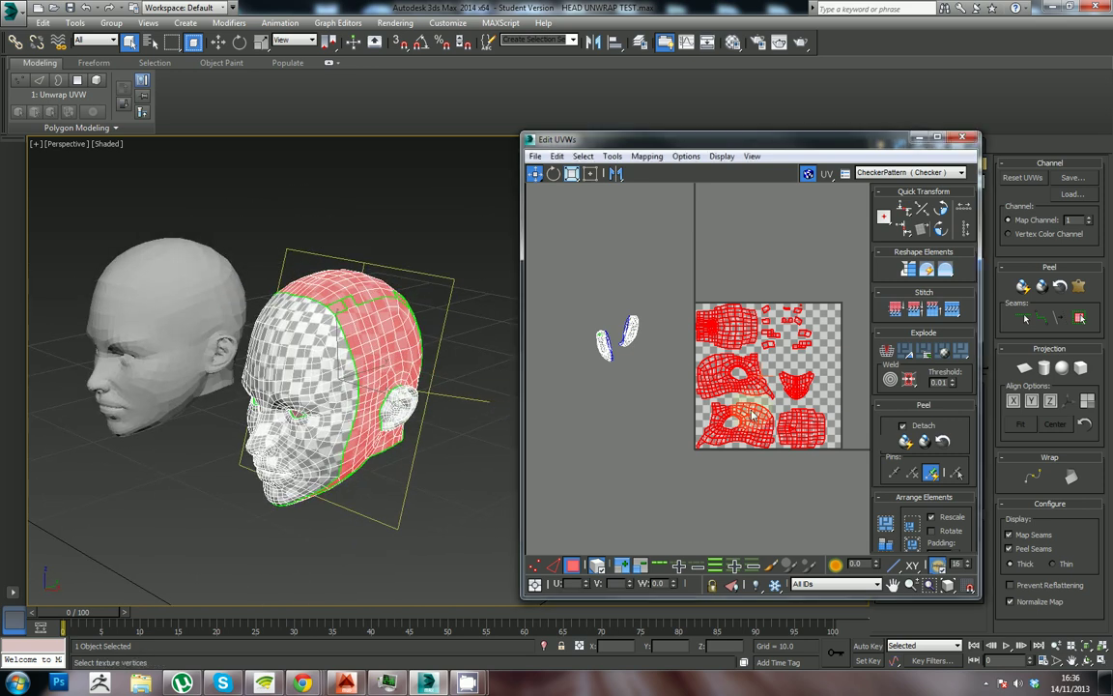
click(698, 492)
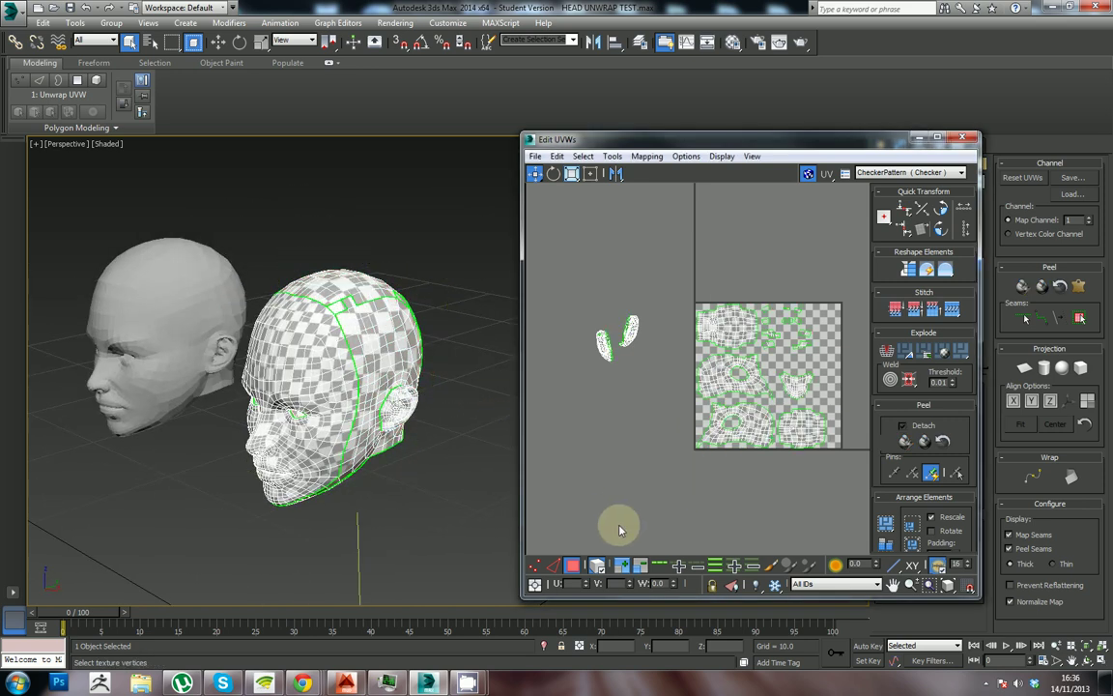
click(572, 567)
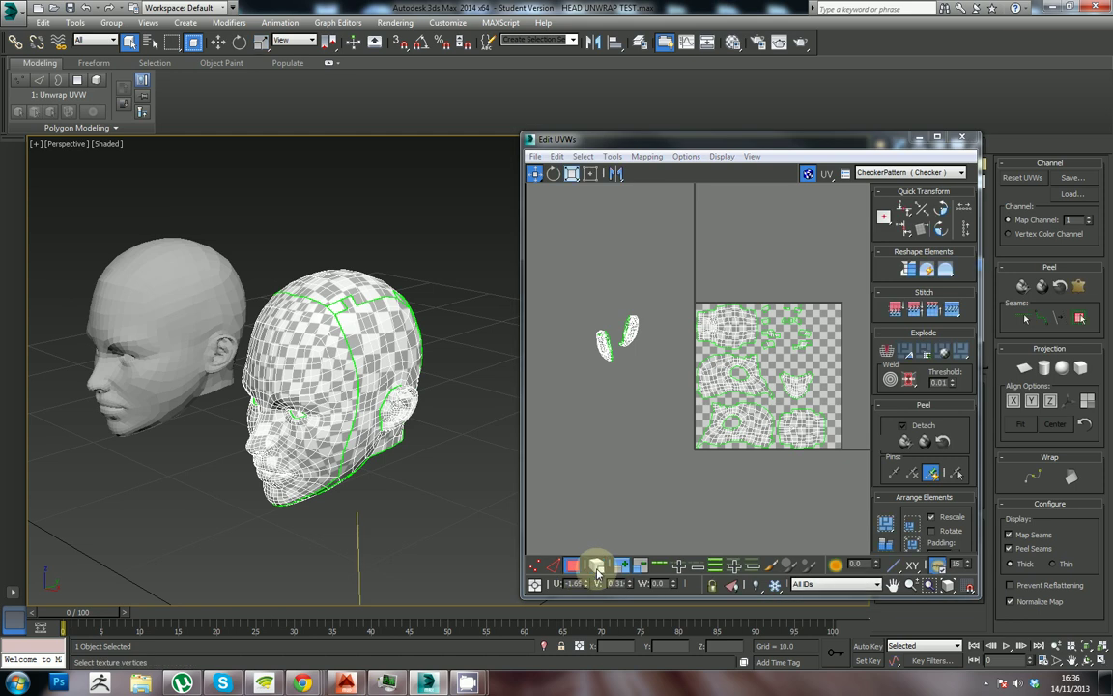
click(583, 156)
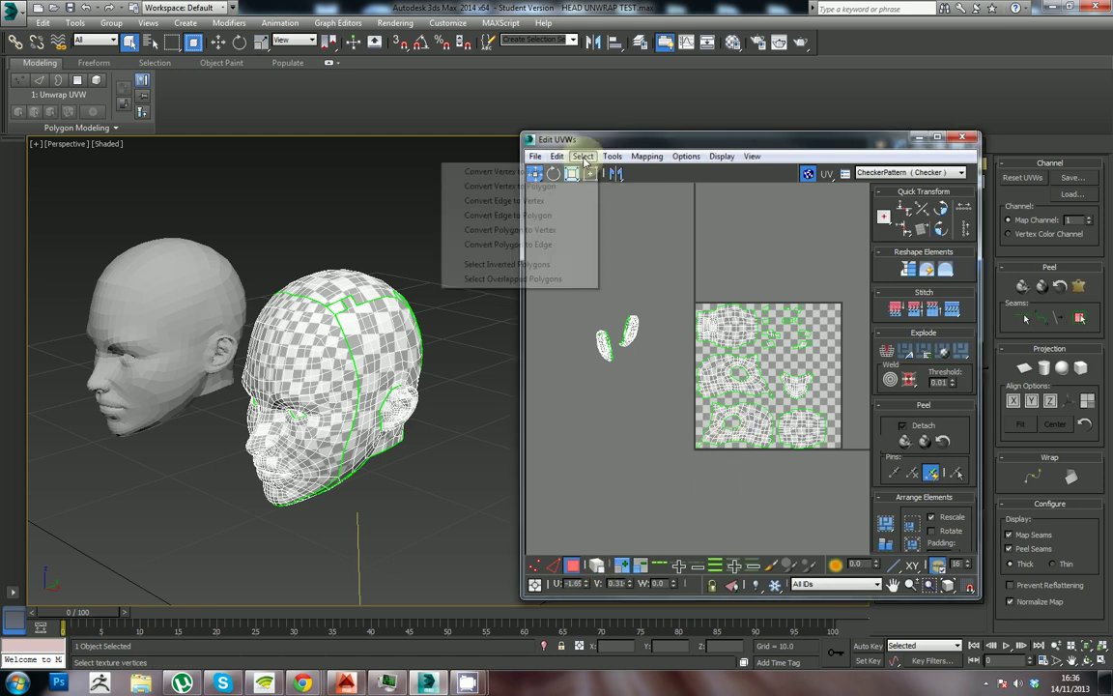
mouse_move(611, 160)
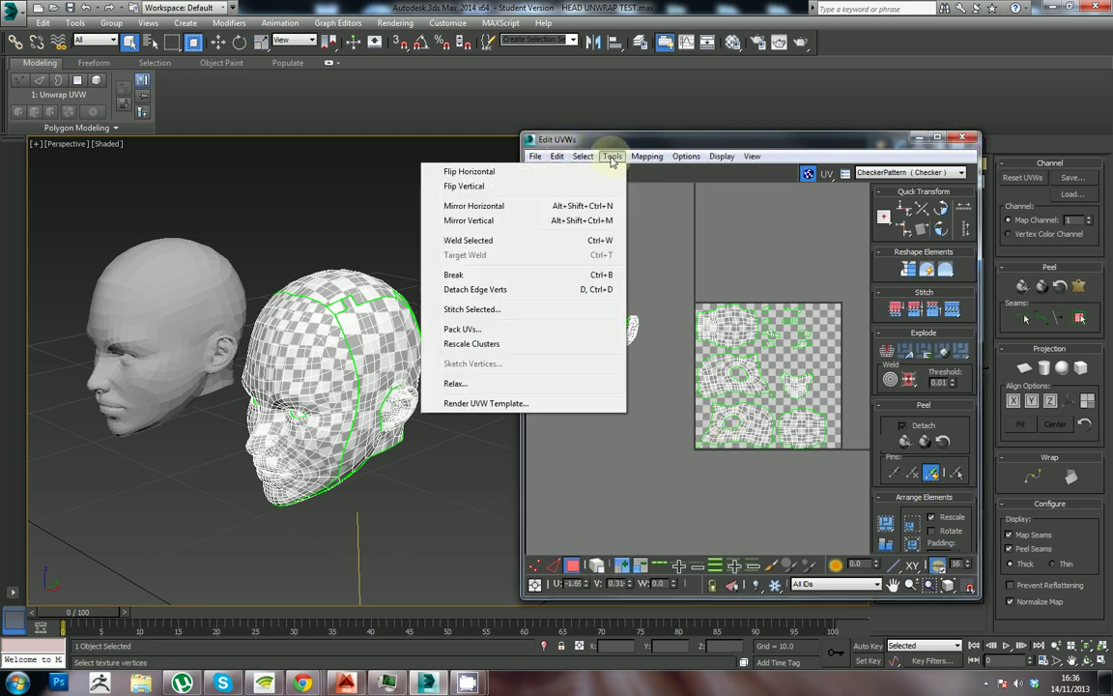
click(664, 416)
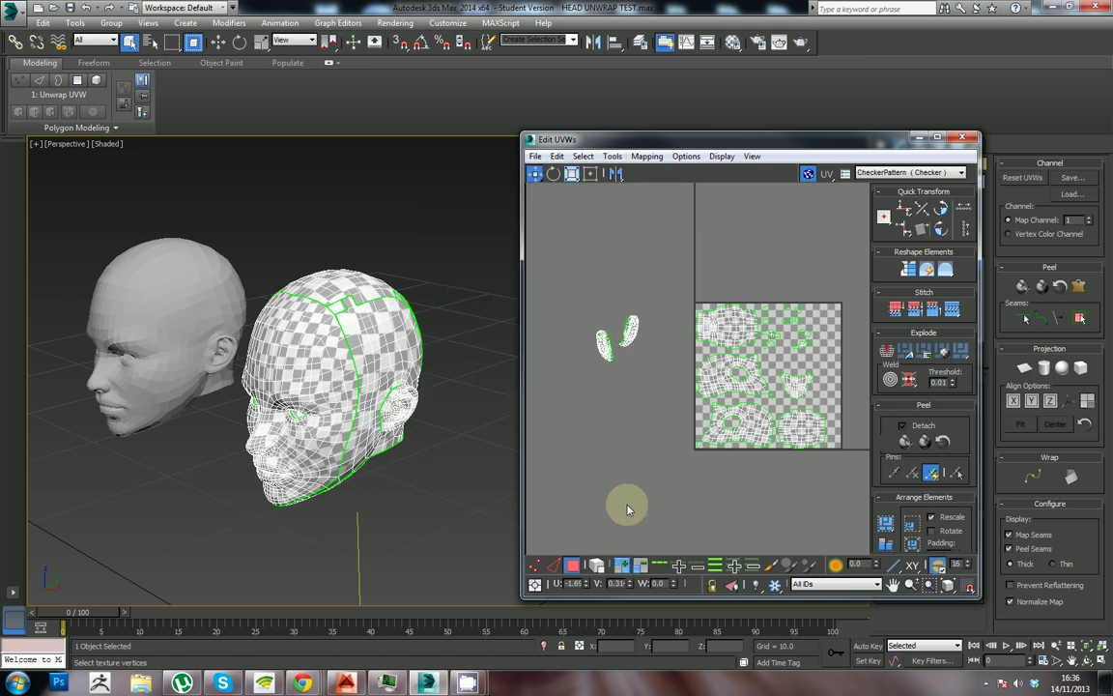
click(597, 566)
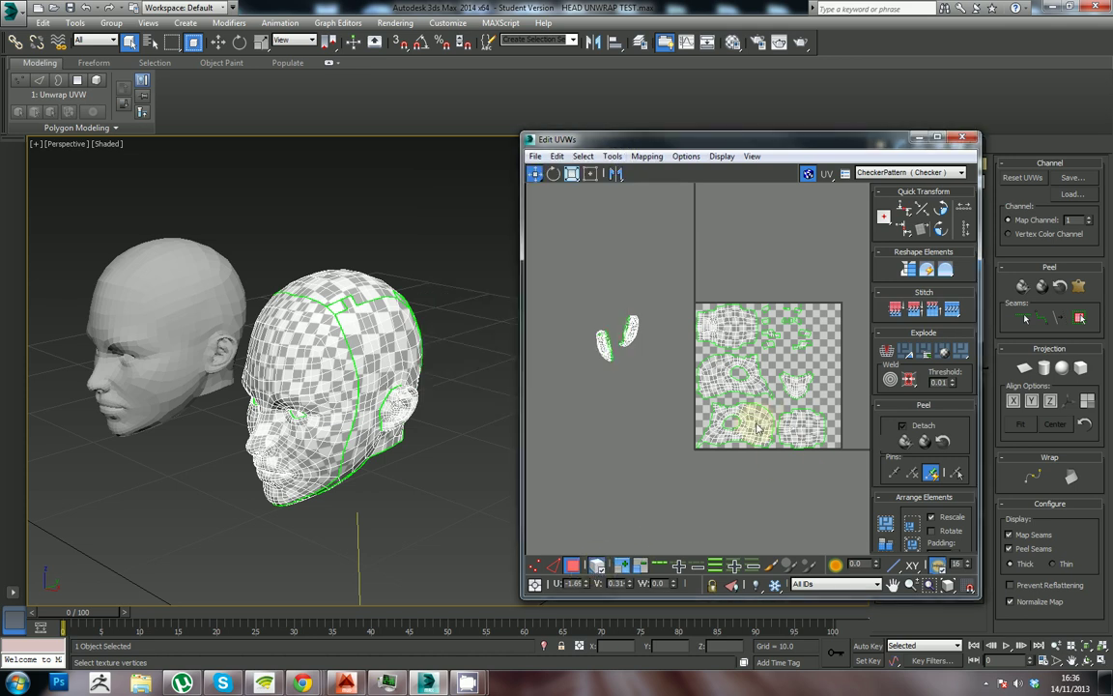
Select the crescent-shaped under-chin piece in the UV layout and locate it on the head model
click(800, 426)
click(796, 387)
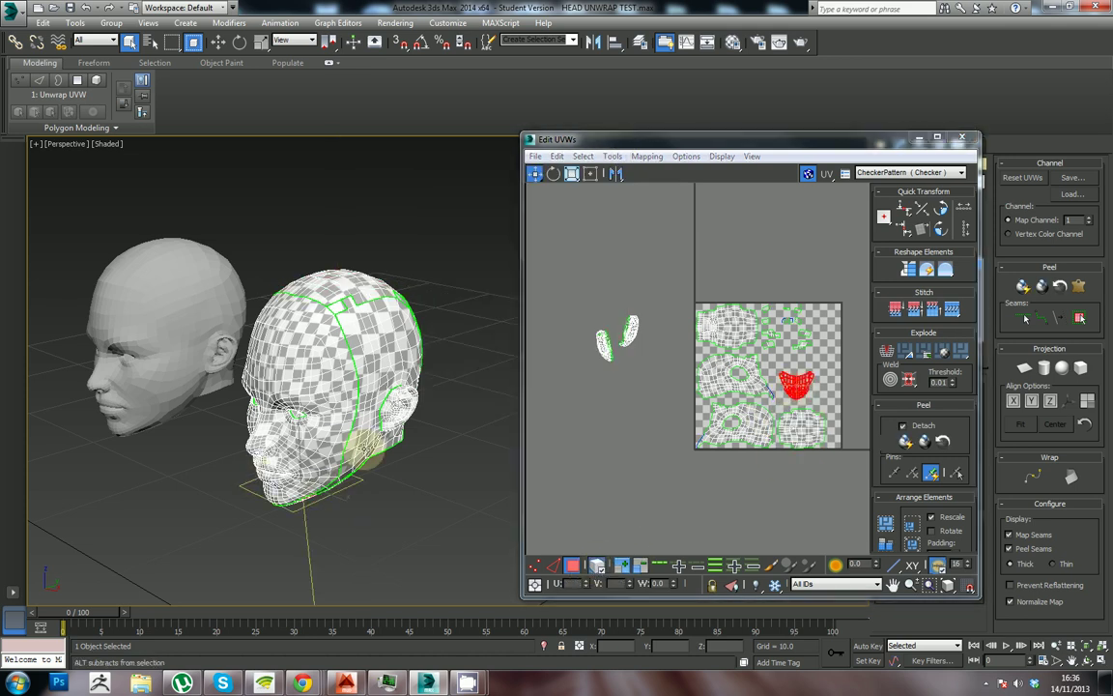
alt+middle_drag(367, 448, 391, 435)
middle_drag(708, 432, 585, 406)
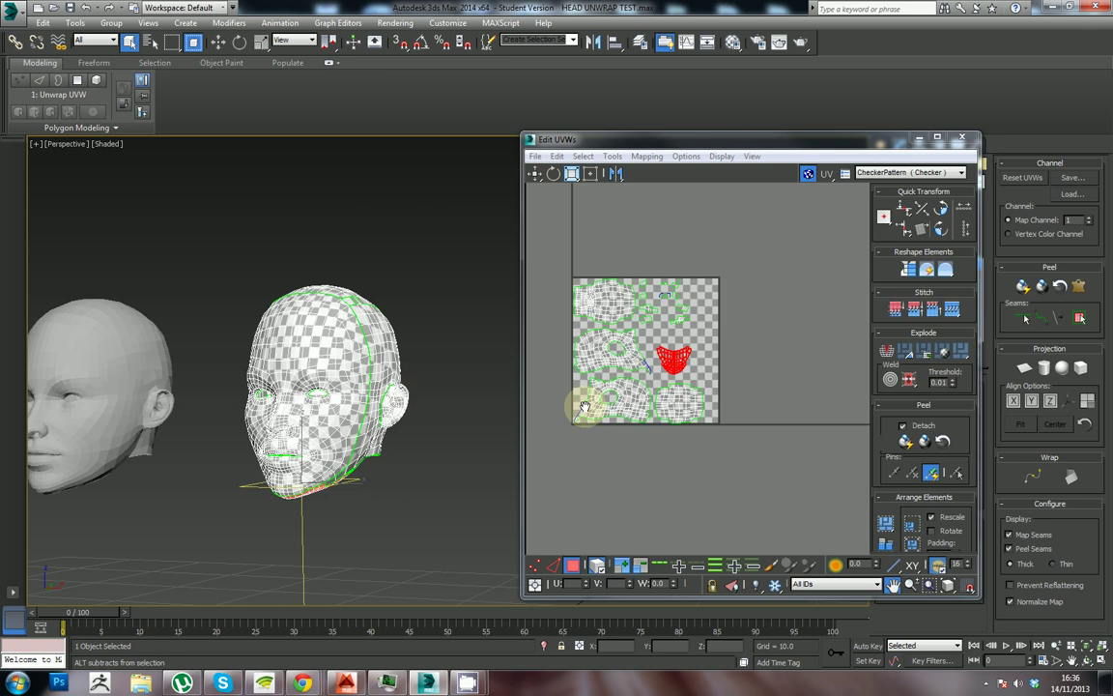
Move the under-chin piece out of the checker tile to the empty area just below the face shell
scroll(658, 399, up, 2)
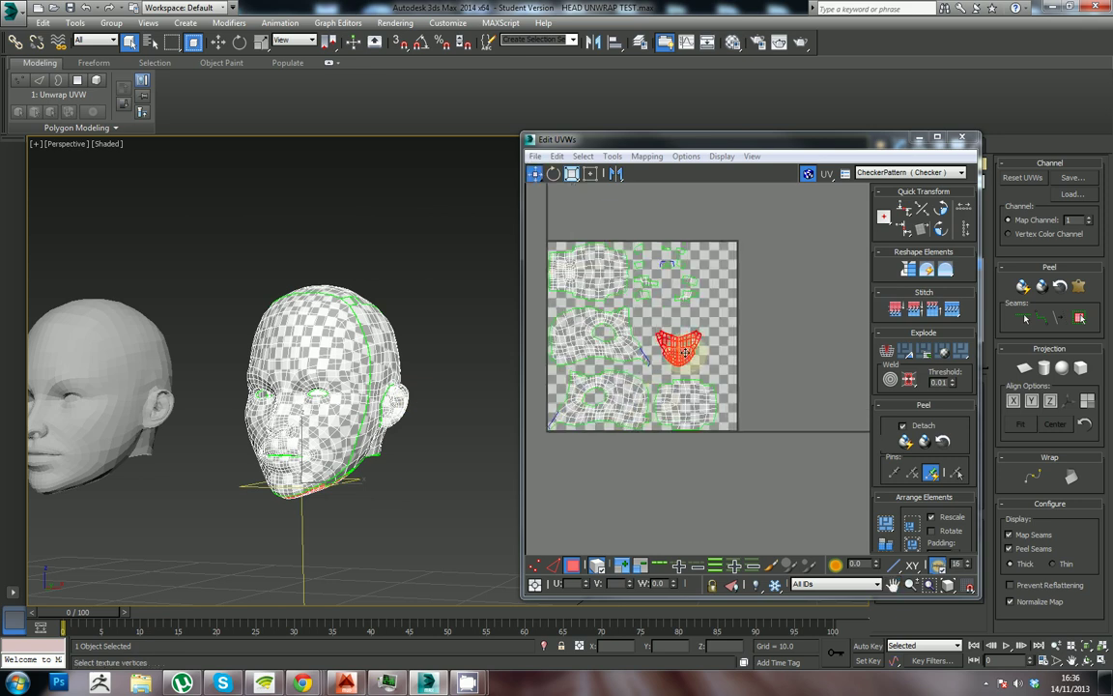
scroll(778, 387, down, 5)
middle_drag(675, 441, 704, 423)
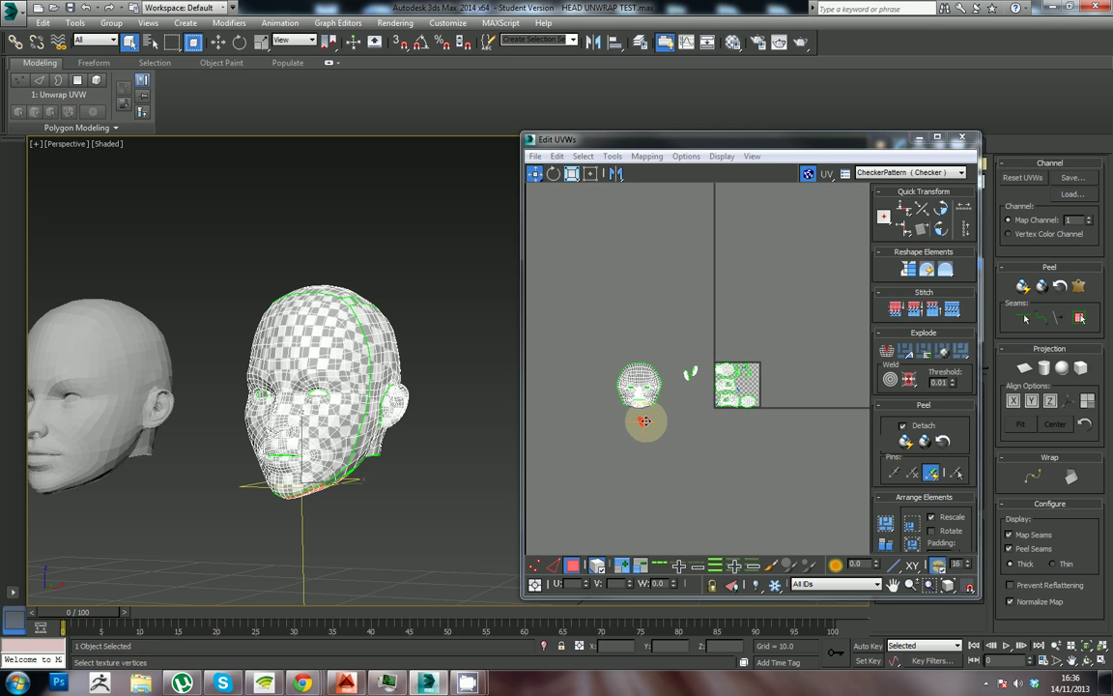
scroll(646, 428, up, 5)
scroll(677, 433, up, 2)
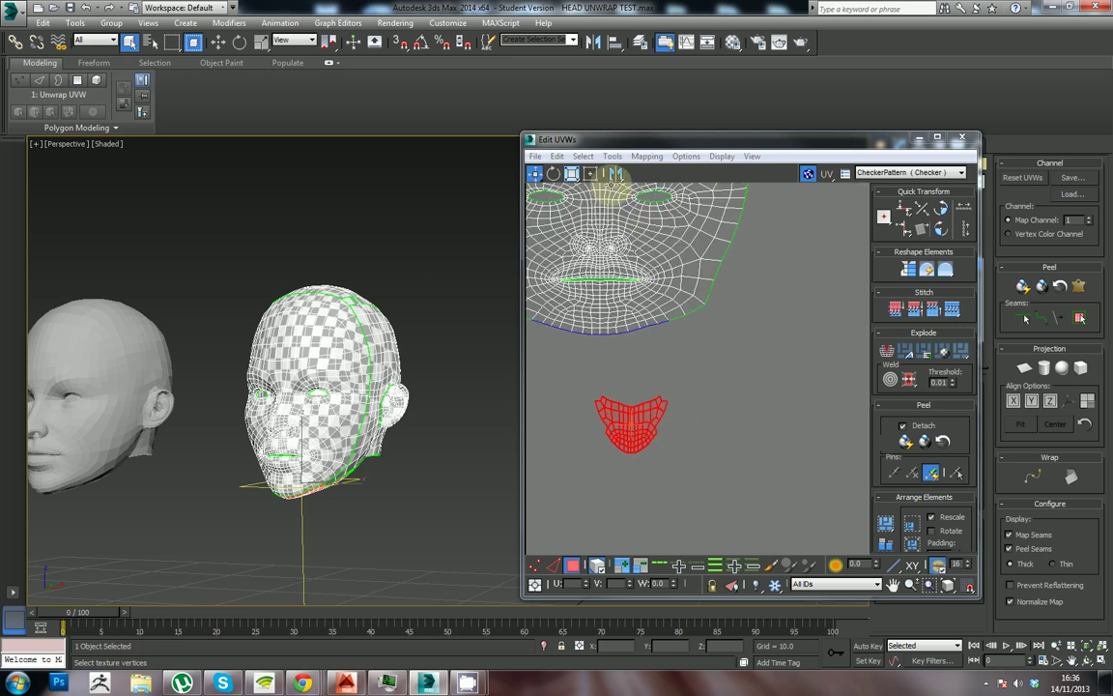
Enlarge the under-chin piece in Freeform mode and place it directly against the face shell's chin border
click(591, 174)
drag(679, 377, 699, 352)
drag(633, 425, 603, 382)
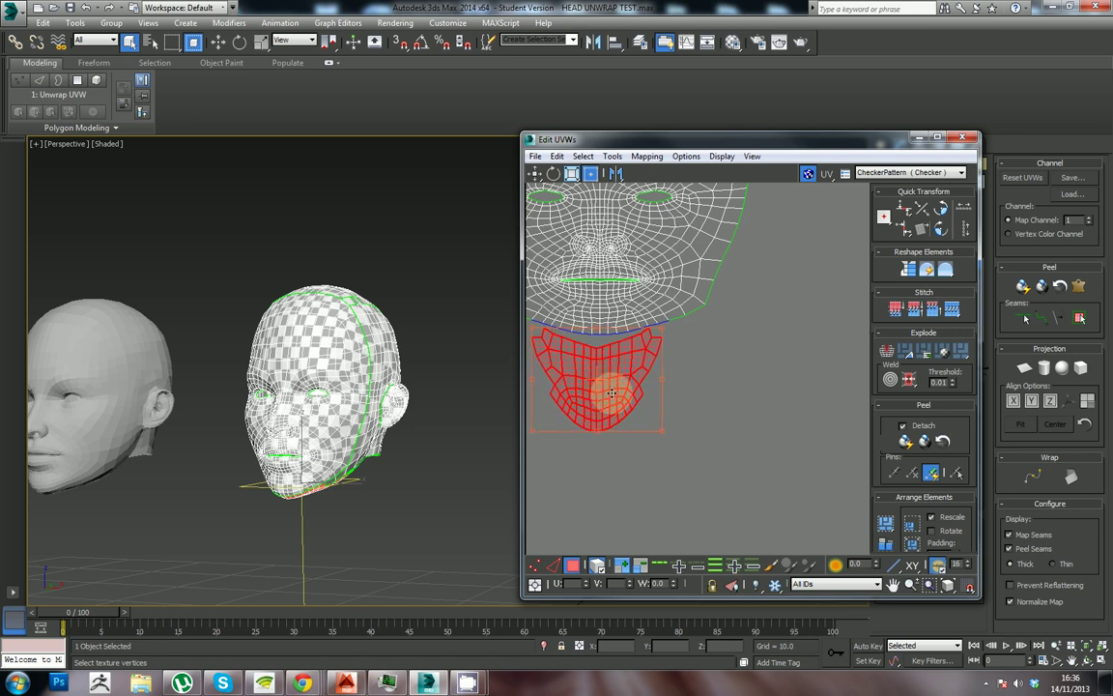
Compare the under-chin piece with the head model, then scale it up slightly and centre it beneath the face shell's chin
alt+middle_drag(390, 473, 395, 450)
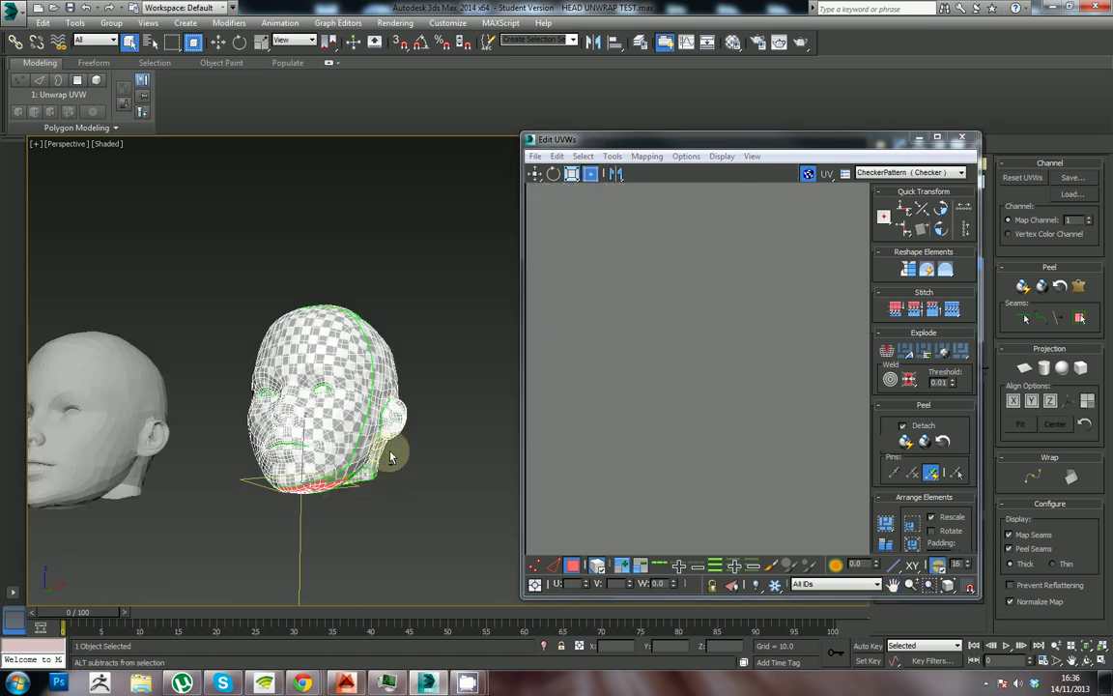
alt+middle_drag(411, 404, 255, 481)
alt+middle_drag(333, 462, 766, 428)
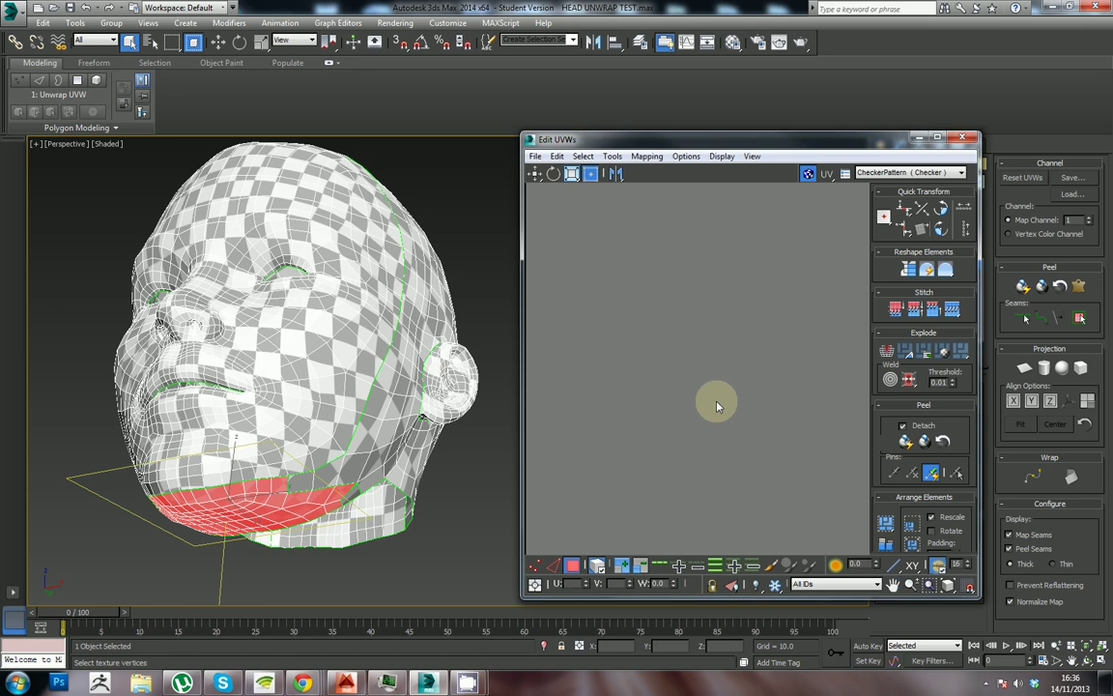
scroll(715, 407, down, 8)
scroll(663, 458, up, 5)
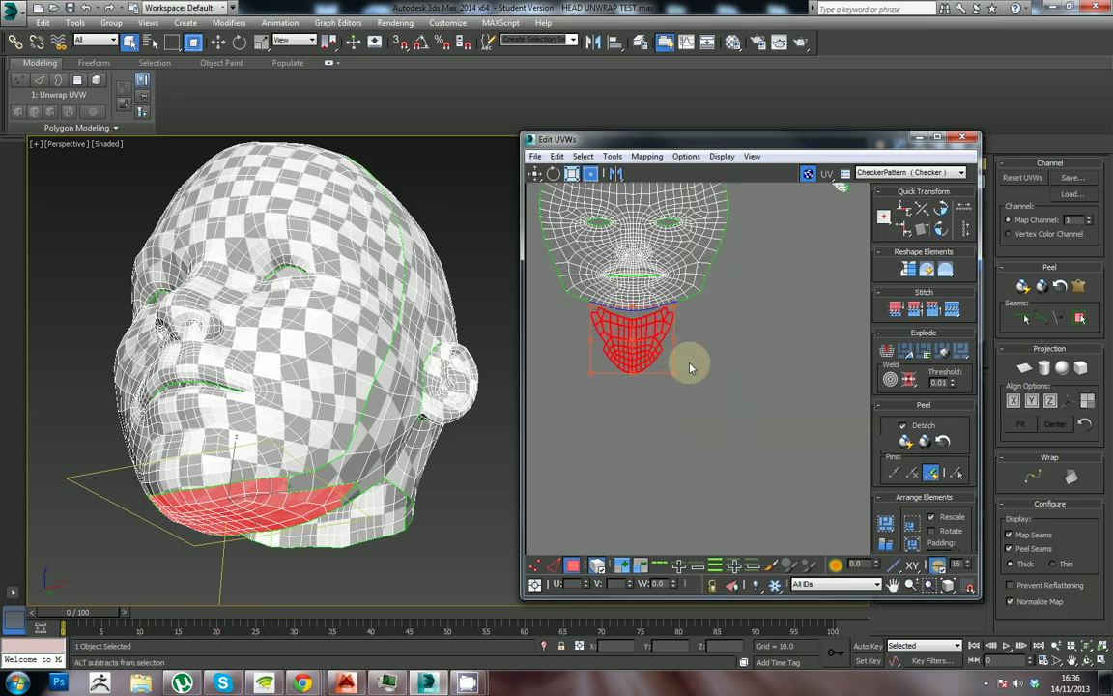
middle_drag(688, 362, 703, 454)
scroll(704, 455, up, 3)
scroll(691, 397, up, 2)
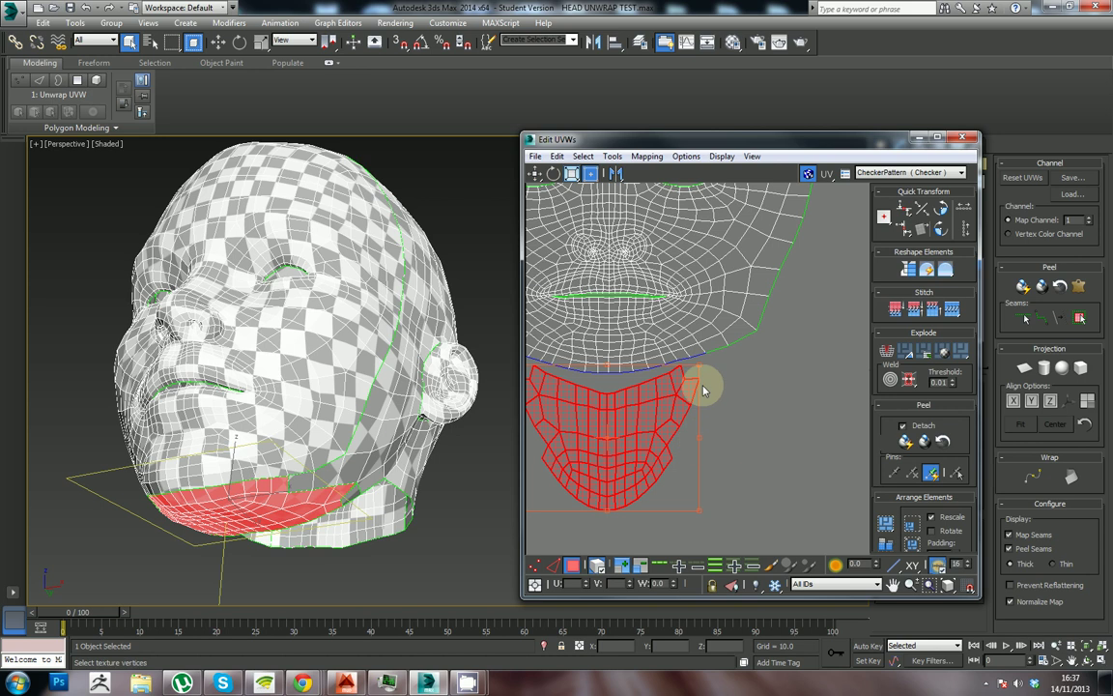
drag(699, 365, 714, 360)
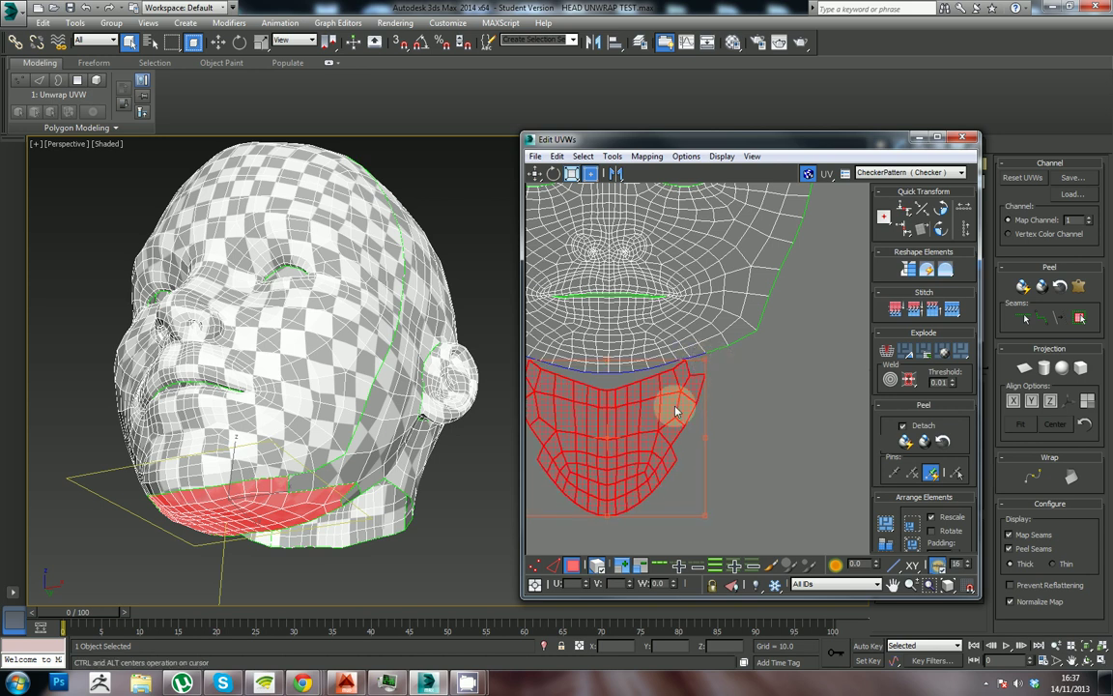
mouse_move(647, 419)
mouse_down()
mouse_move(653, 432)
mouse_move(648, 422)
mouse_up()
Widen the under-chin piece to match the shared stretch of the chin border, then clear the selection
middle_drag(750, 419, 773, 444)
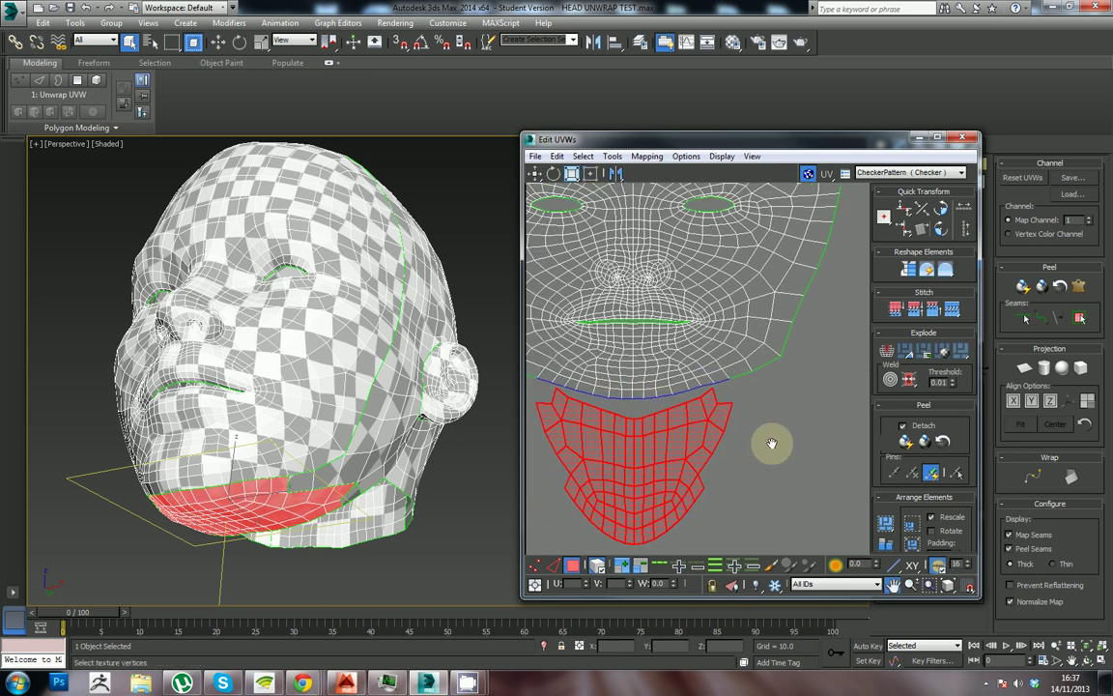
scroll(774, 445, up, 2)
drag(719, 379, 735, 368)
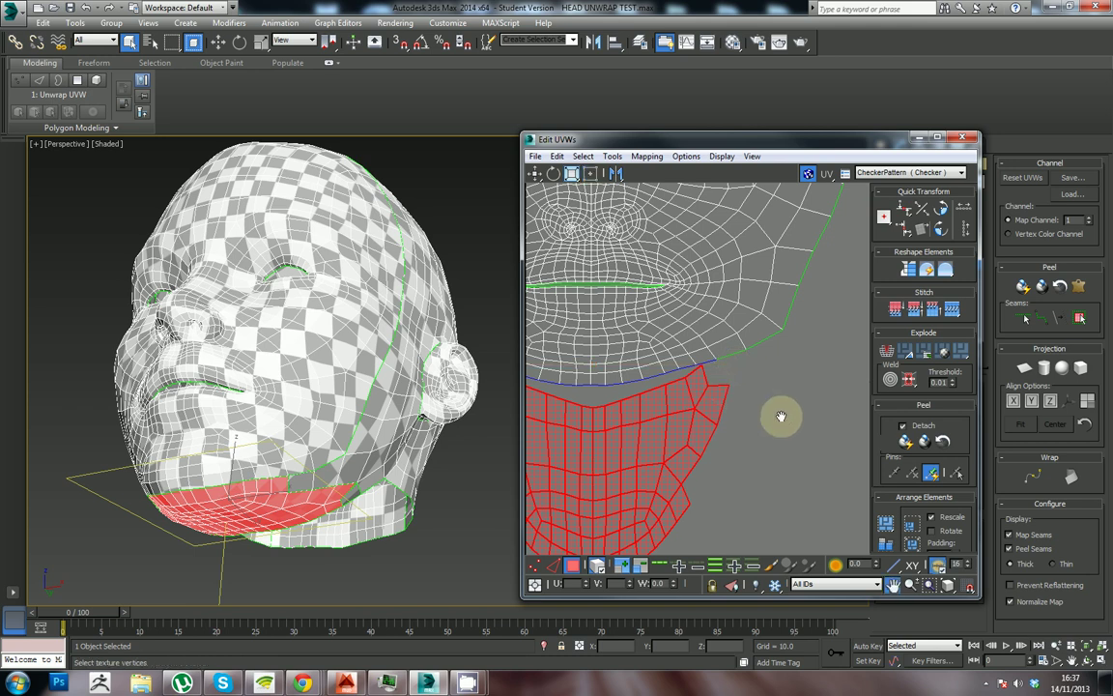
scroll(776, 444, down, 2)
click(758, 462)
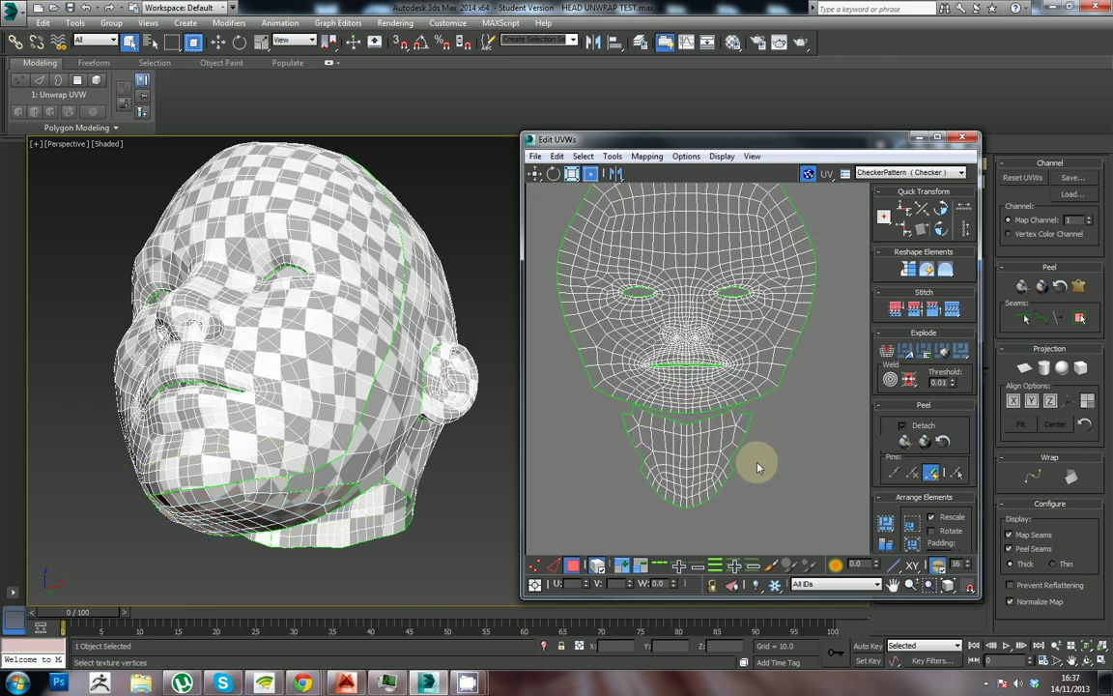
Turn off element selection, reselect the entire under-chin piece and rotate it 180 degrees
click(694, 502)
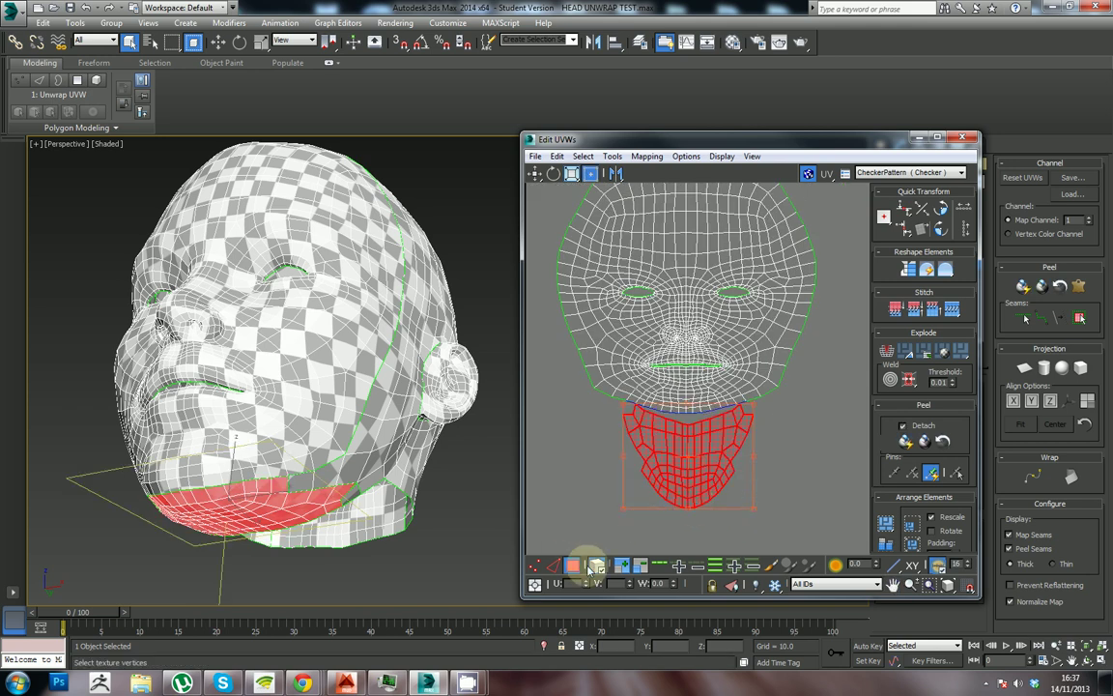
click(680, 505)
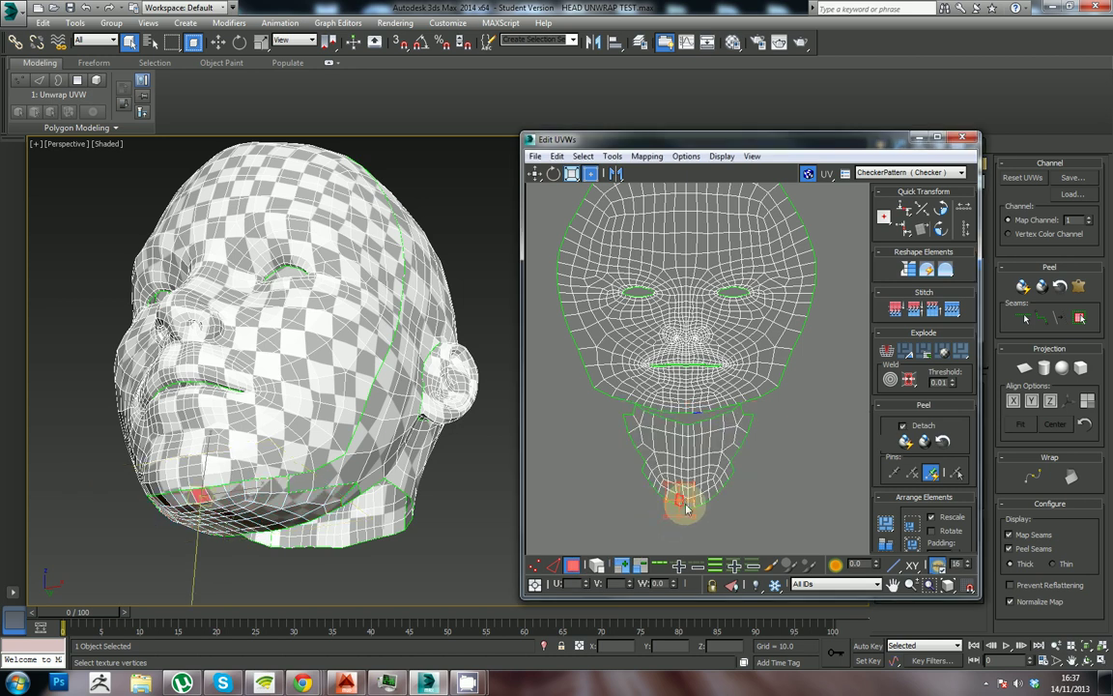
double_click(684, 503)
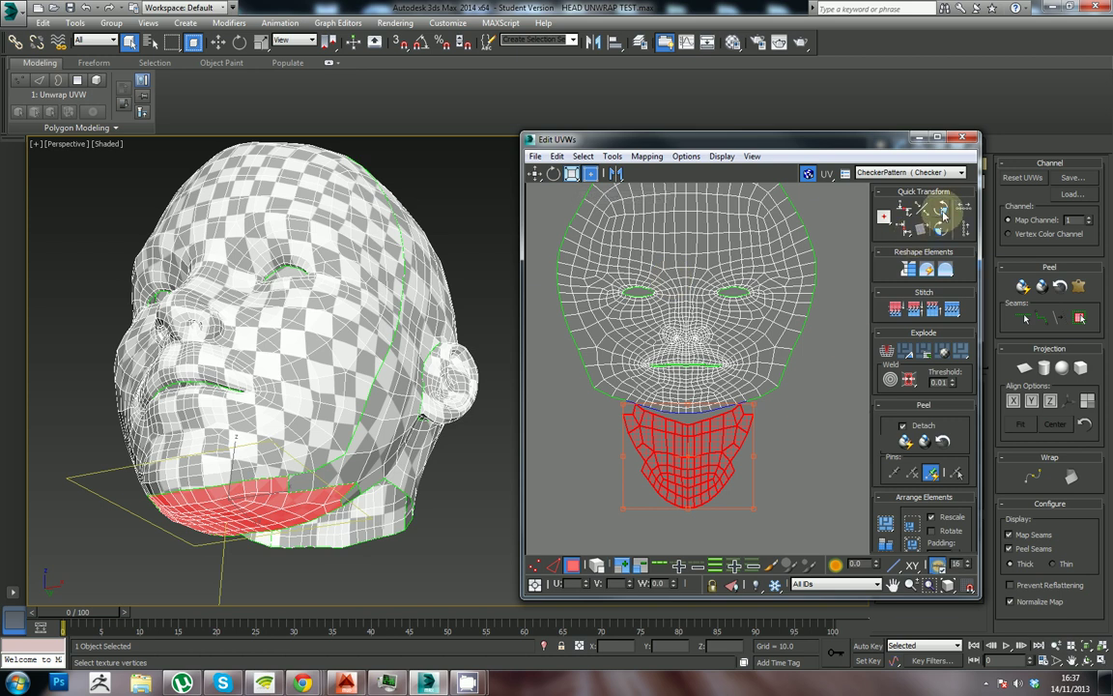
click(944, 213)
click(943, 230)
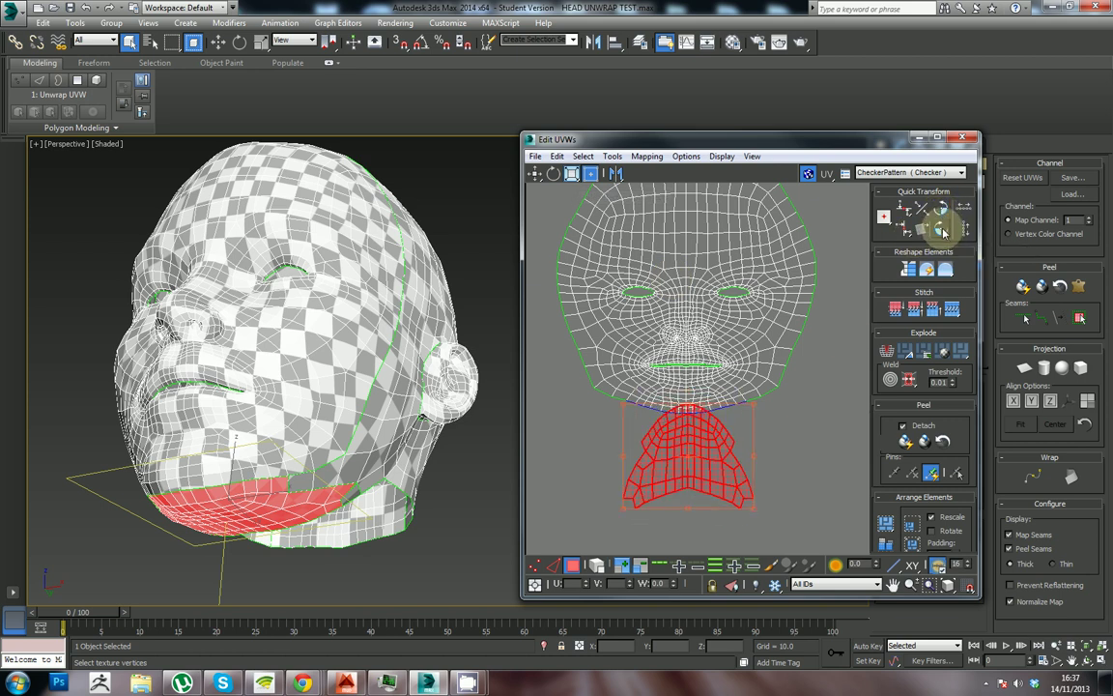
Move the rotated under-chin piece clear of the chin border and reduce its height
scroll(783, 404, up, 3)
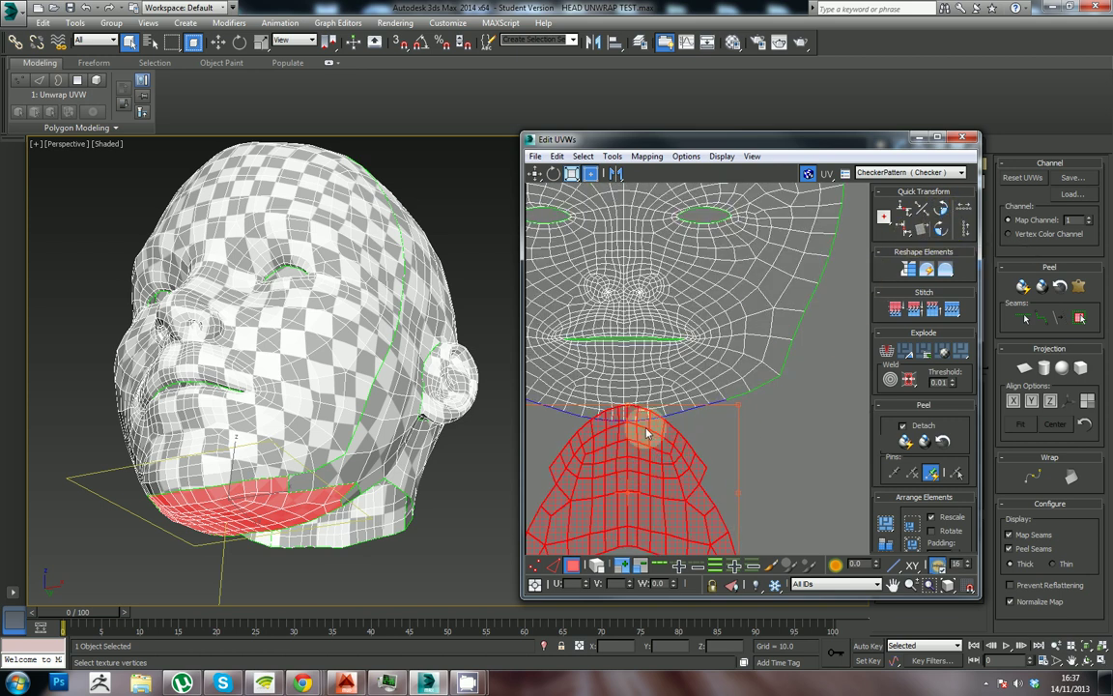
scroll(647, 433, down, 2)
drag(649, 430, 648, 439)
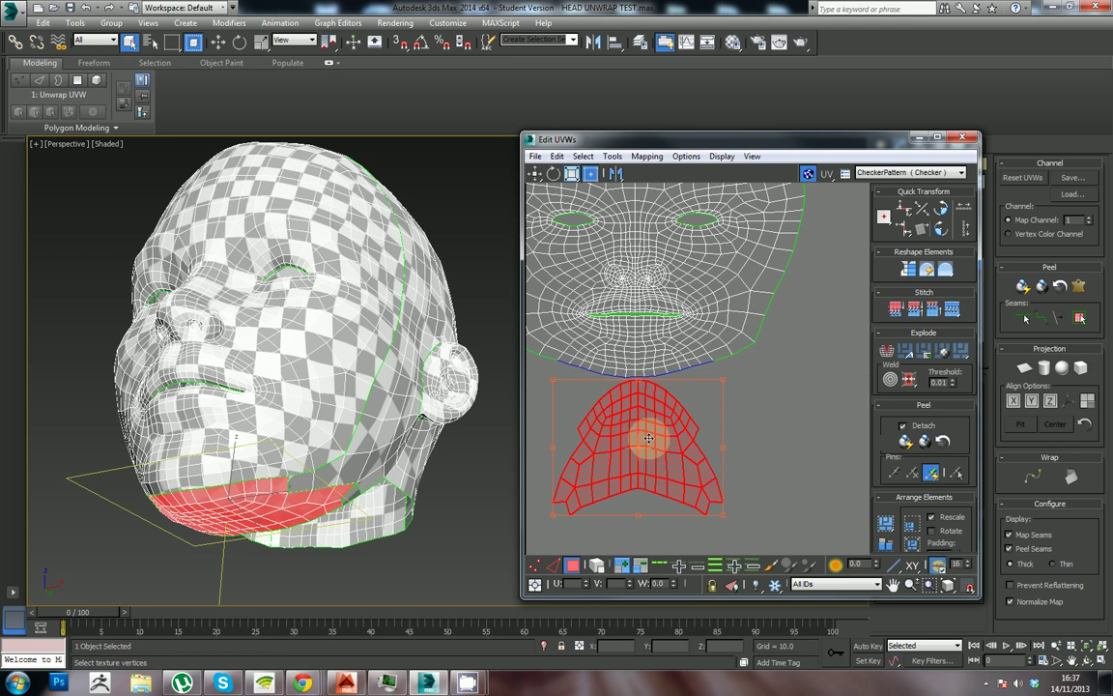
drag(725, 514, 735, 494)
Refine the under-chin piece's proportions against the underside of the head model, centre it below the chin and deselect it
alt+middle_drag(256, 386, 291, 349)
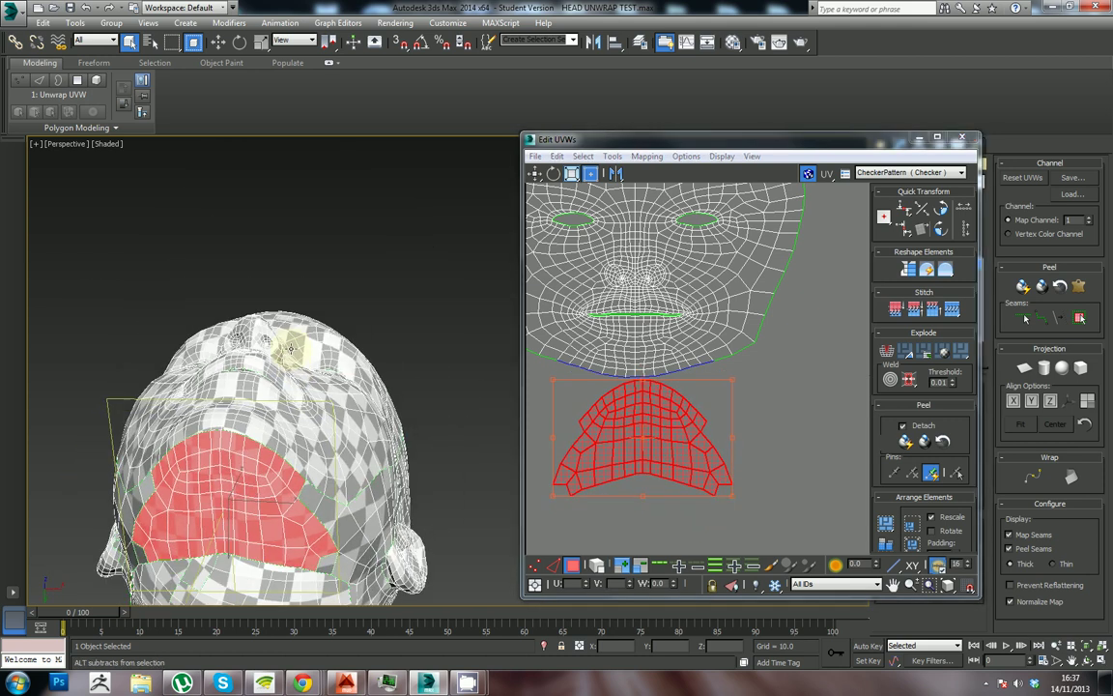
drag(732, 494, 632, 422)
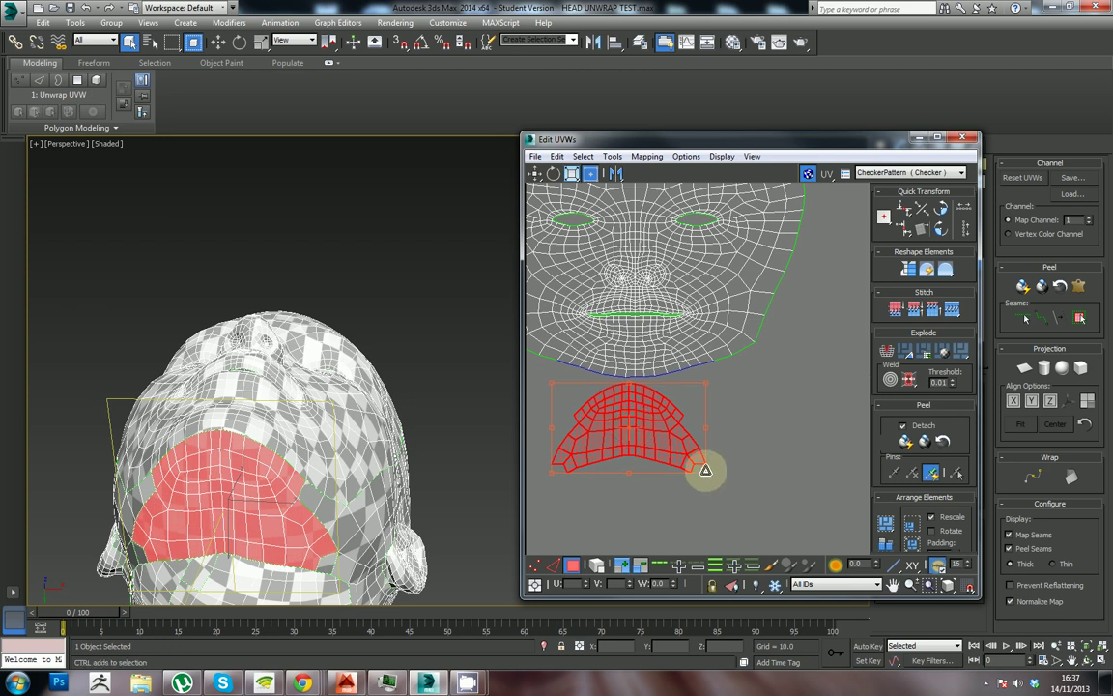
drag(705, 470, 735, 488)
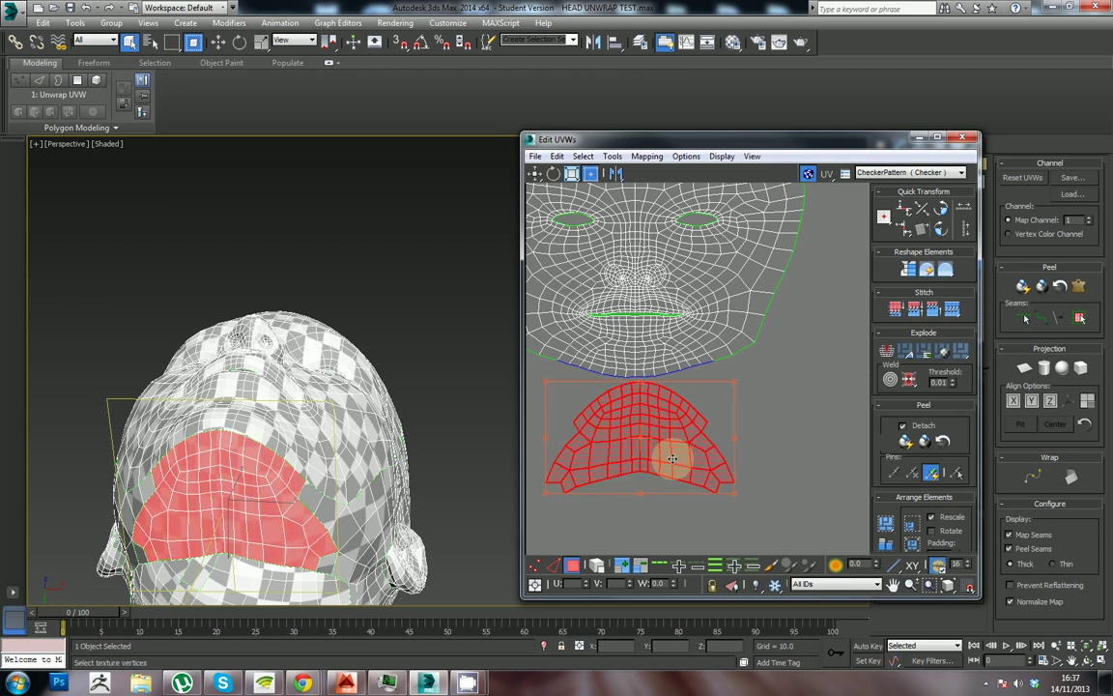
drag(672, 459, 667, 458)
click(745, 460)
Switch to edge selection and check which edges the chin border and the under-chin piece share, then clear the selection
scroll(751, 453, up, 3)
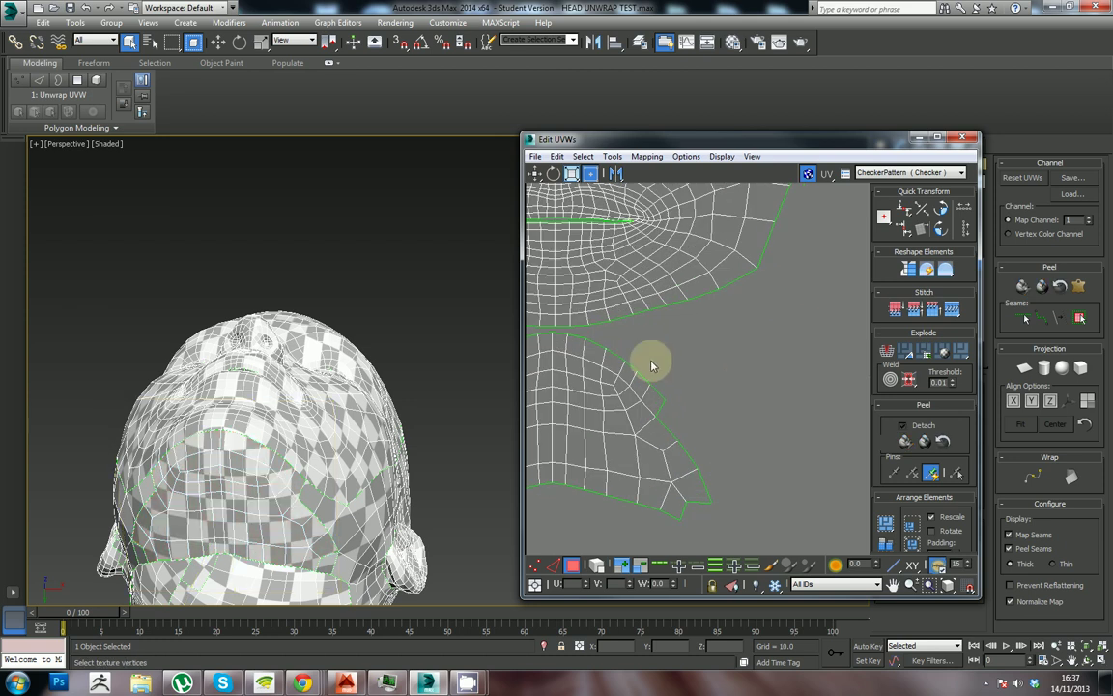
middle_drag(651, 364, 765, 397)
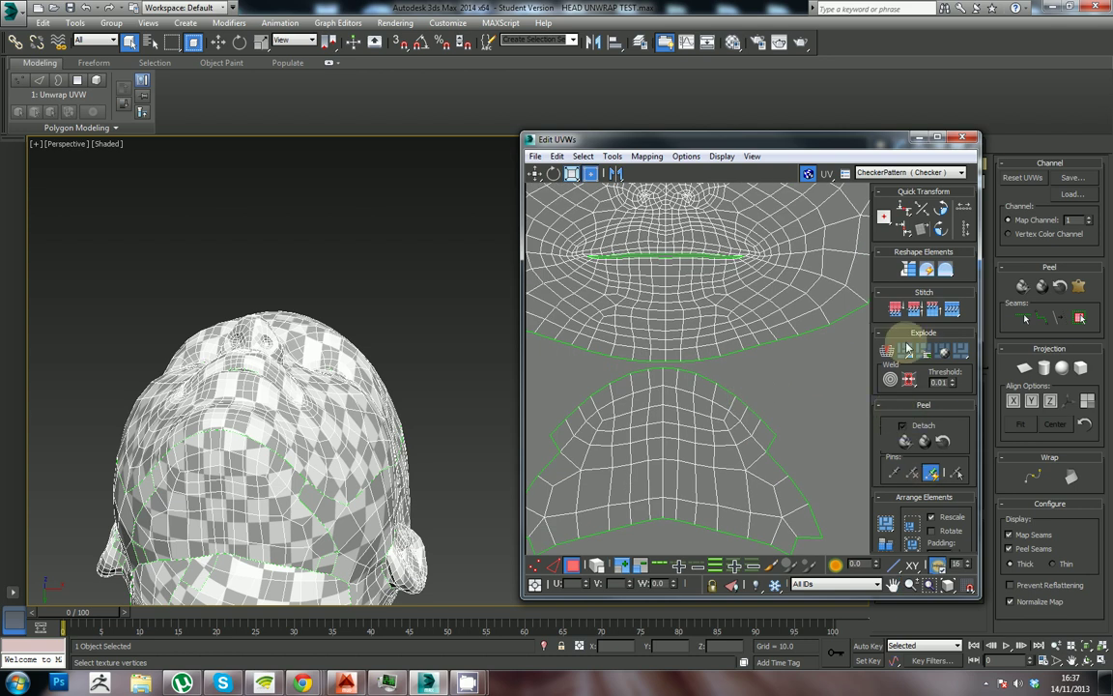
click(575, 565)
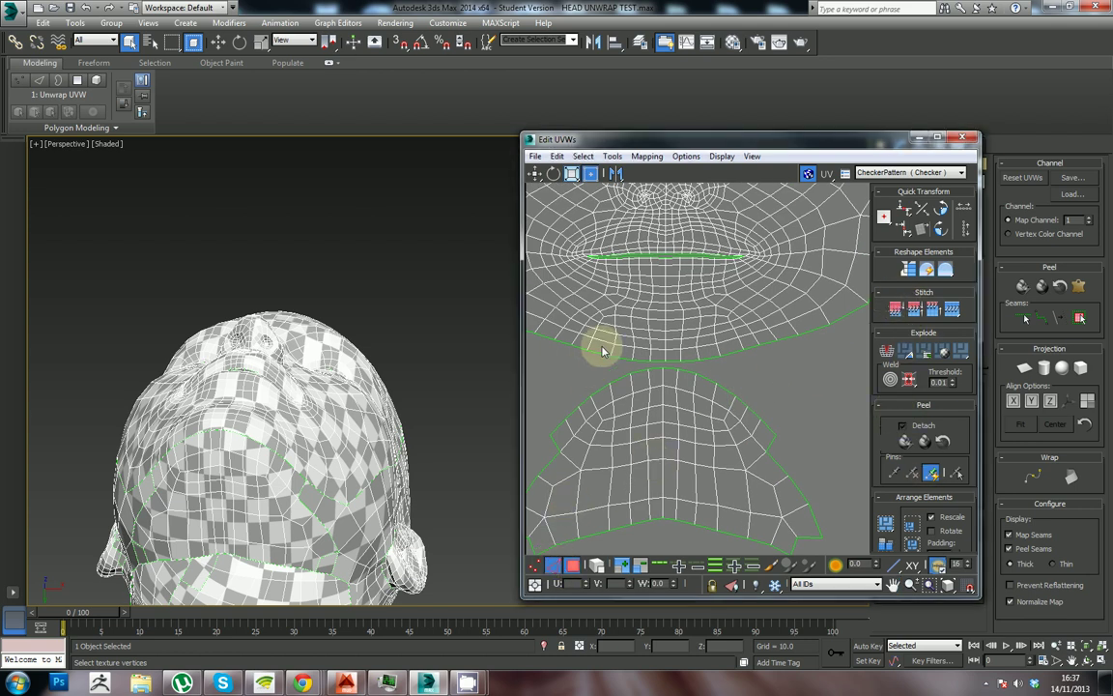
scroll(637, 371, down, 3)
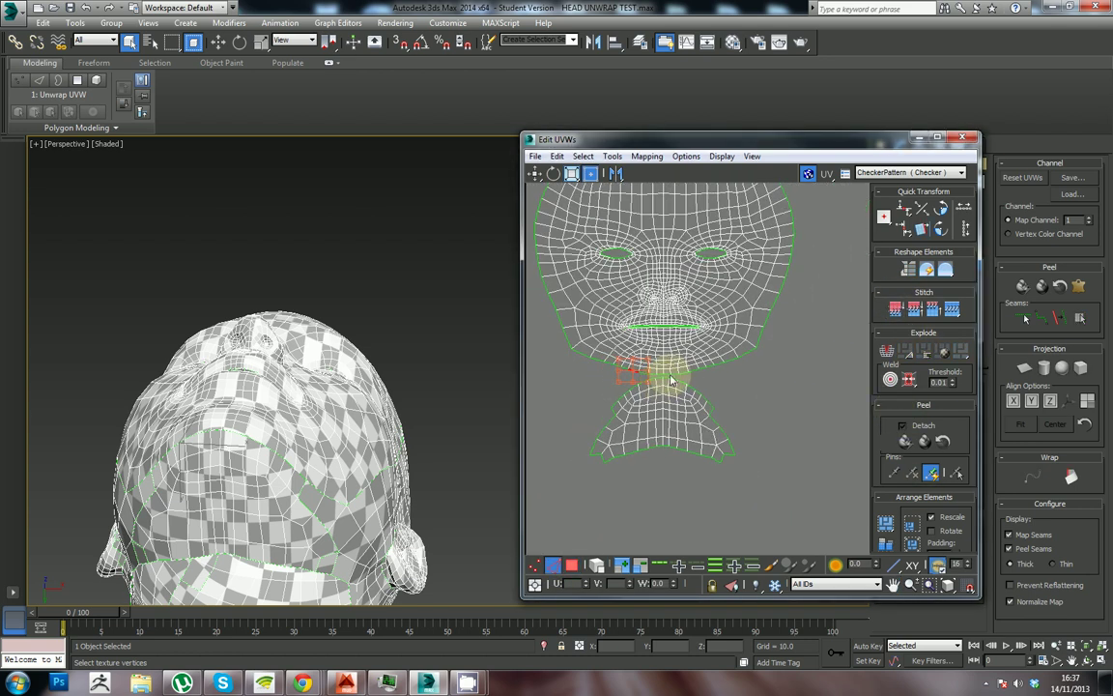
scroll(707, 386, up, 3)
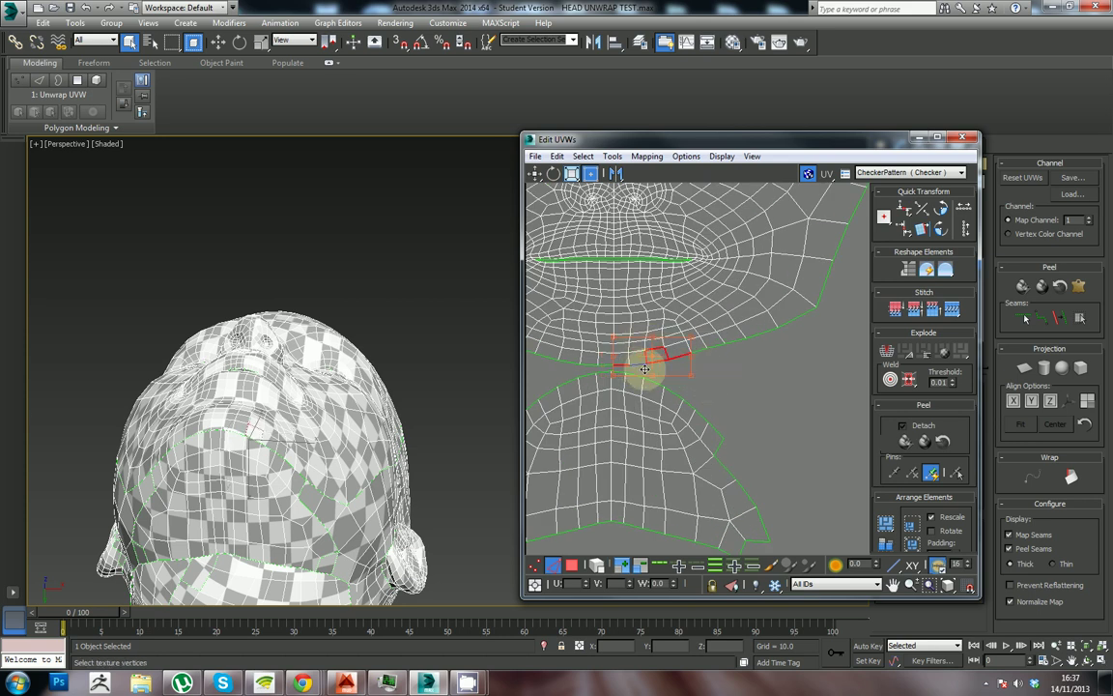
click(733, 380)
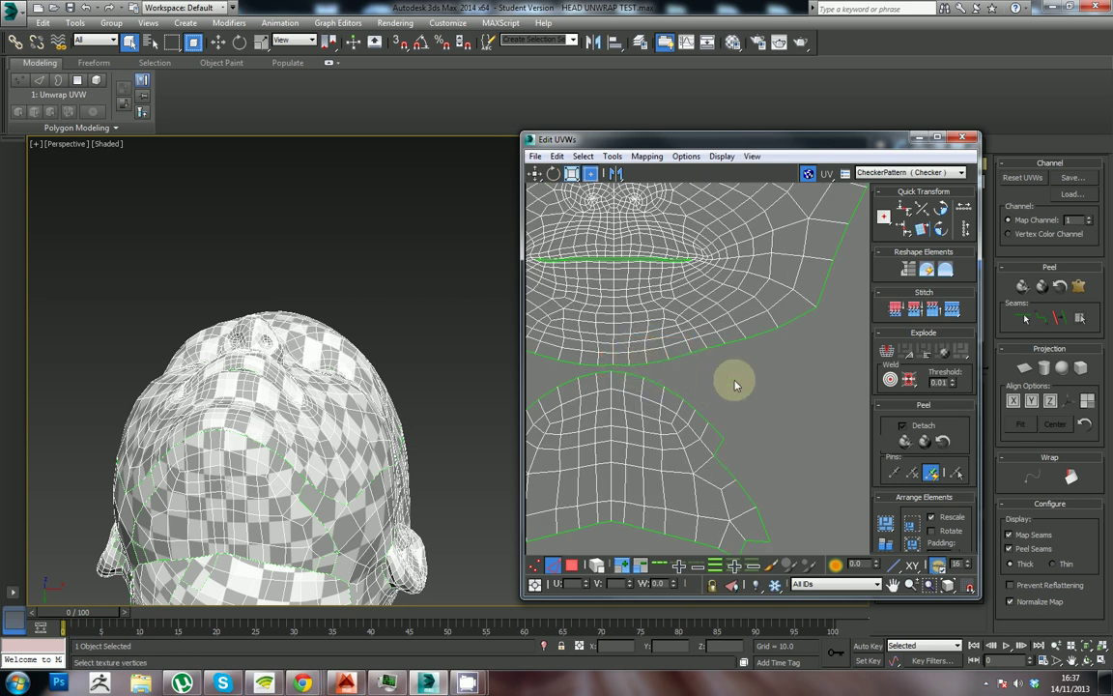
Try a custom stitch on a single edge at the centre of the chin border, then undo it
click(637, 370)
click(952, 310)
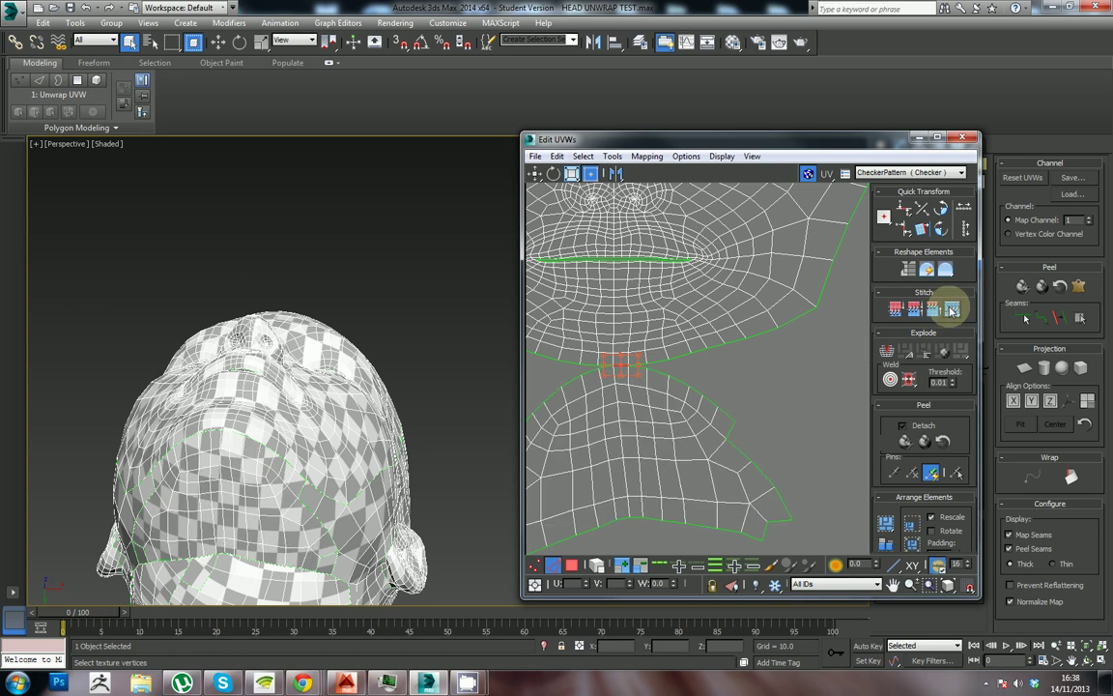
key(ctrl+z)
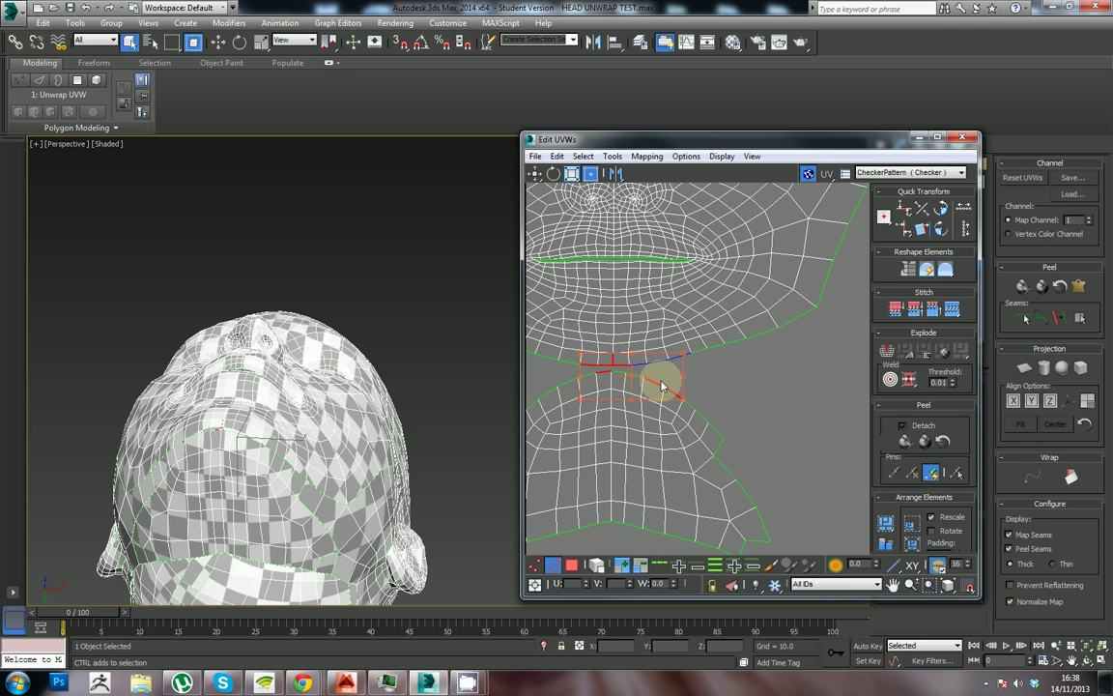
Try to stitch the full row of edges between the chin border and the under-chin piece, then undo the stitch
drag(544, 356, 619, 394)
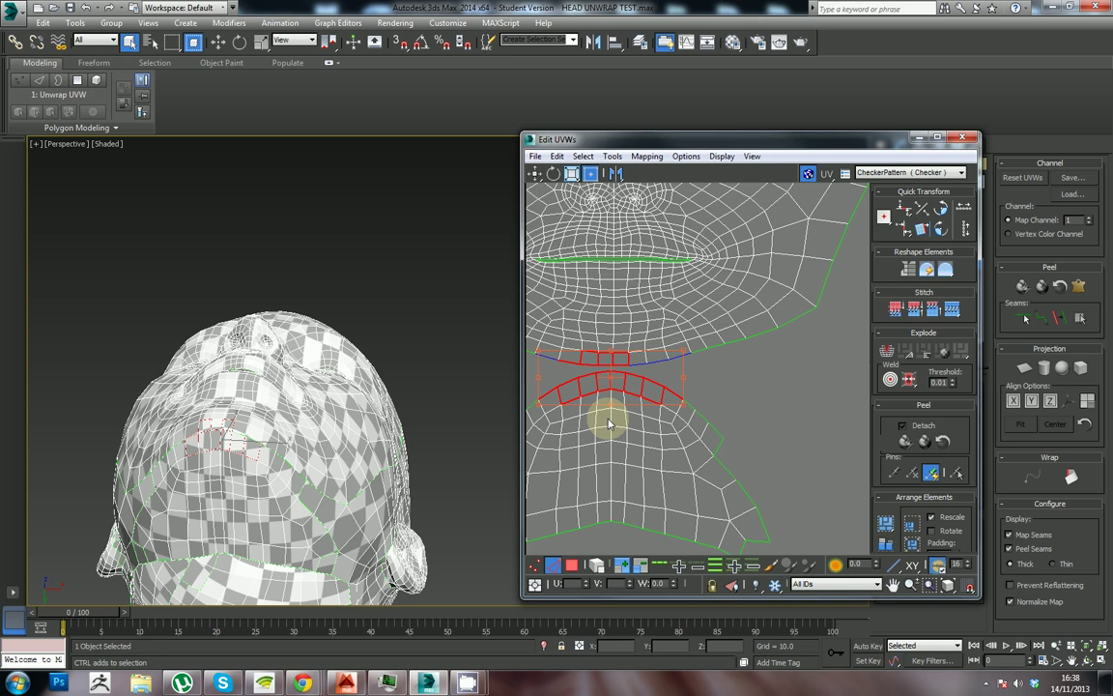
middle_drag(675, 416, 744, 409)
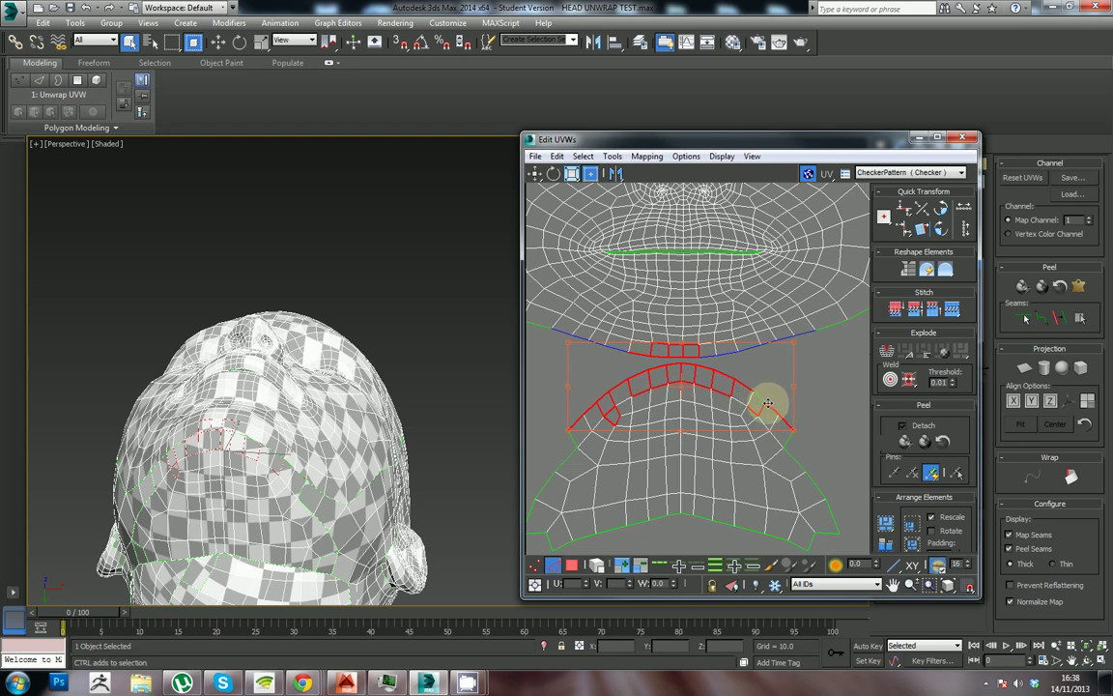
key(ctrl+z)
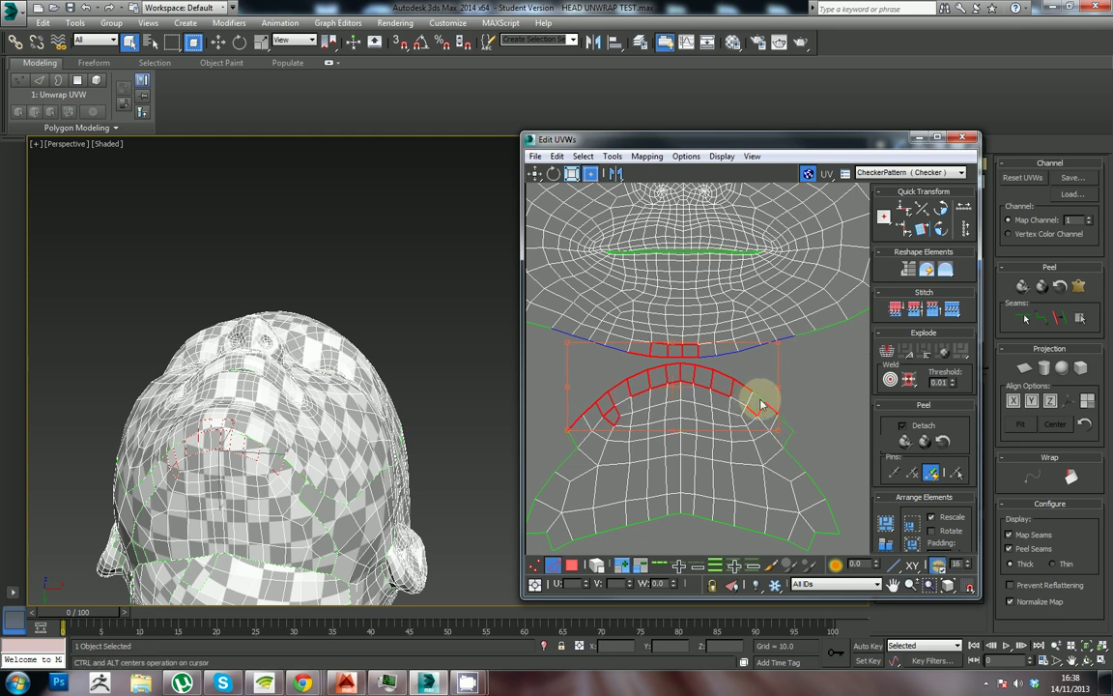
click(952, 310)
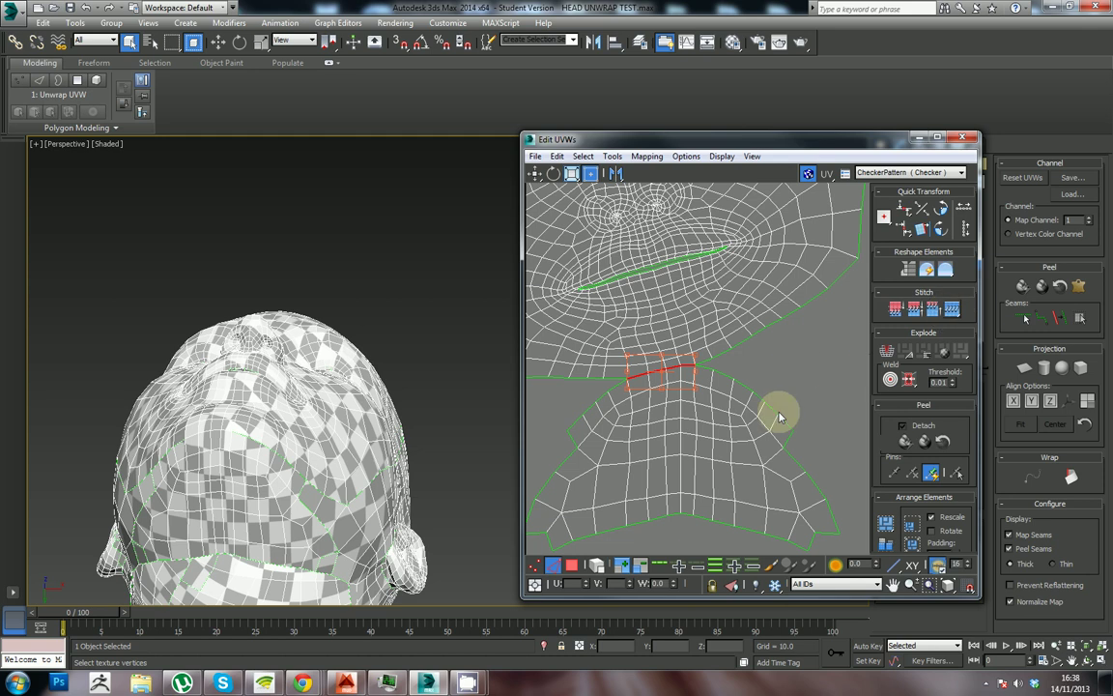
key(ctrl+z)
Select only the centre edges of the face shell's chin border and join the under-chin piece to the face shell
click(800, 389)
scroll(723, 378, up, 2)
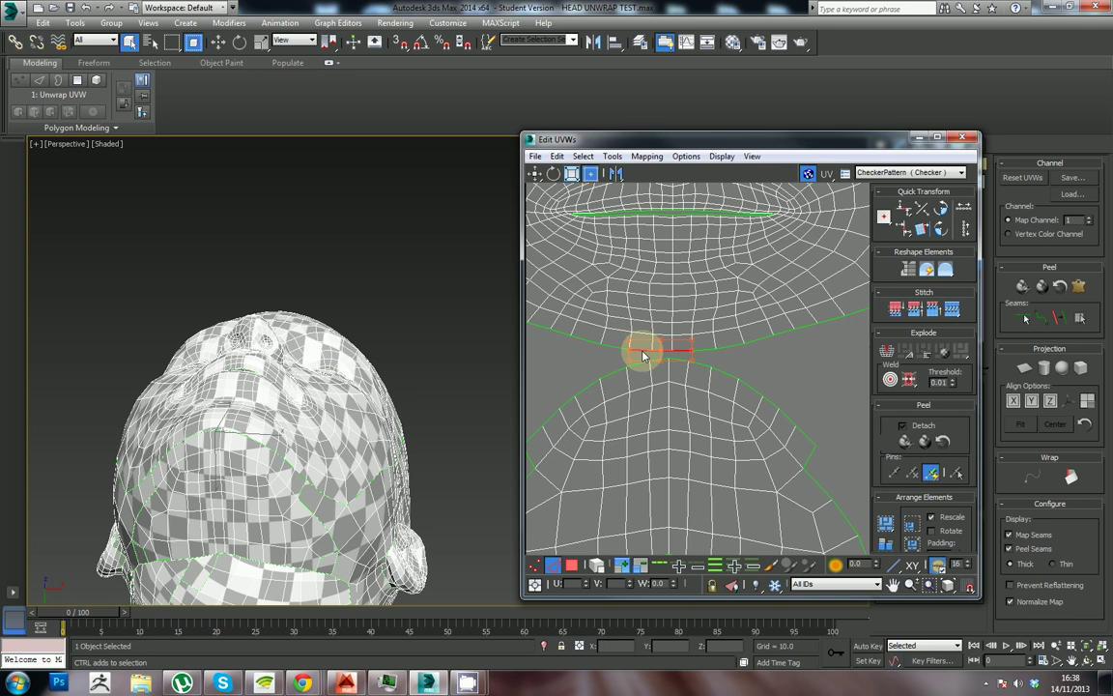
click(956, 357)
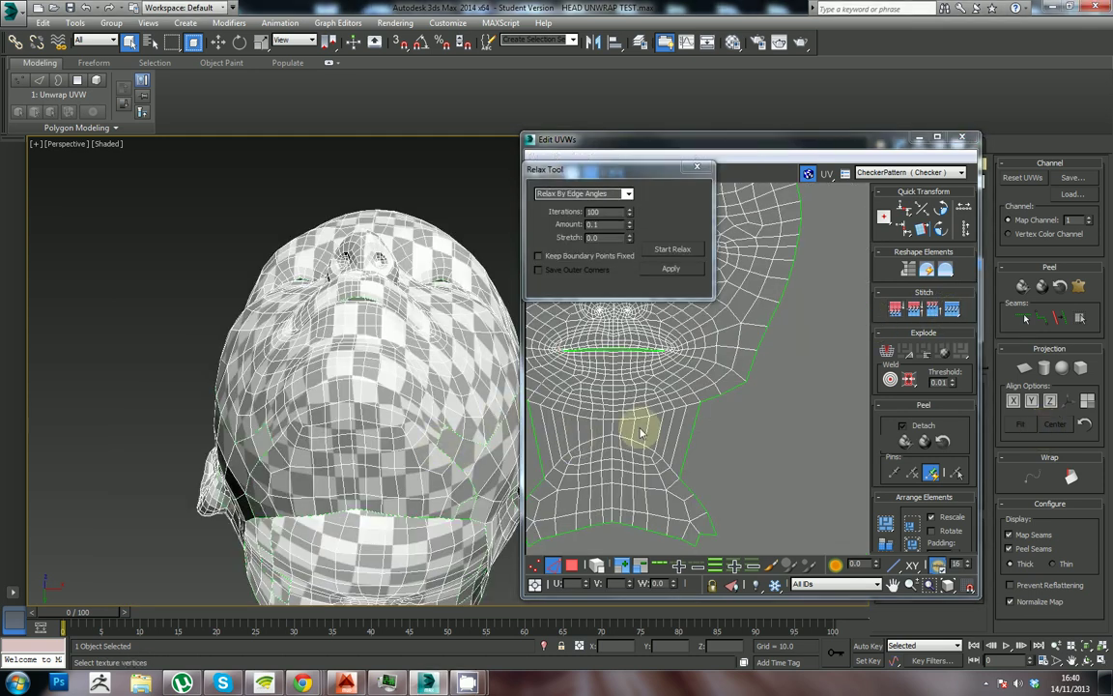
Select the whole side-of-head shell with the ear hole using element selection, and move the Relax Tool window clear of the UV layout
middle_drag(641, 433, 696, 388)
scroll(697, 386, down, 2)
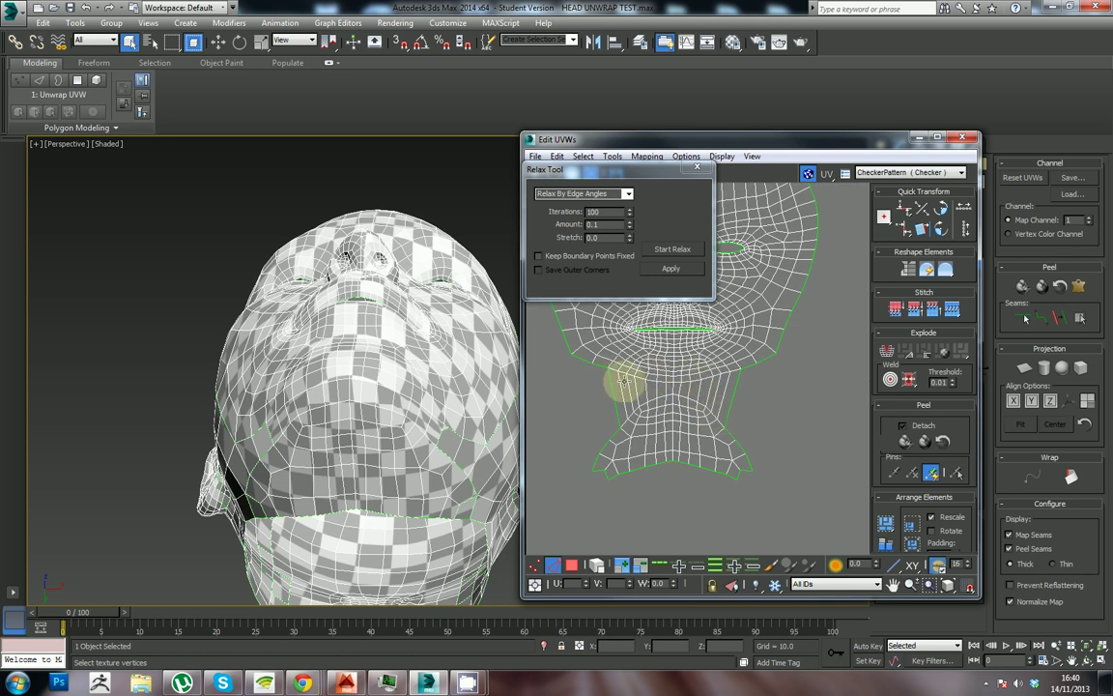
scroll(791, 405, down, 5)
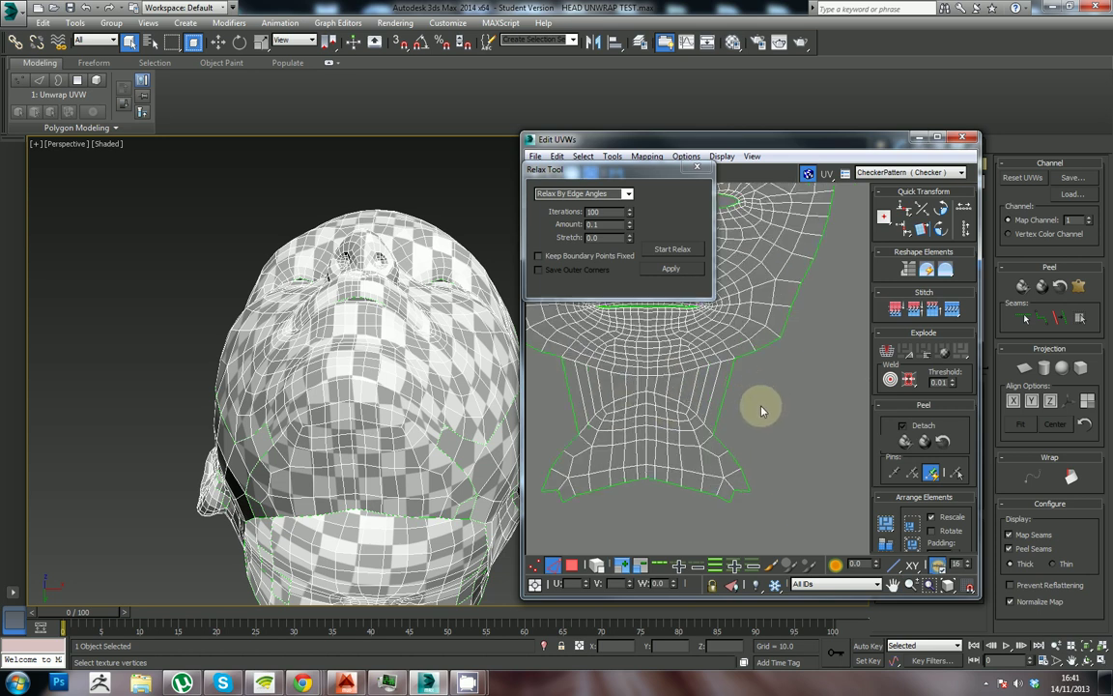
middle_drag(785, 388, 702, 427)
scroll(705, 428, down, 3)
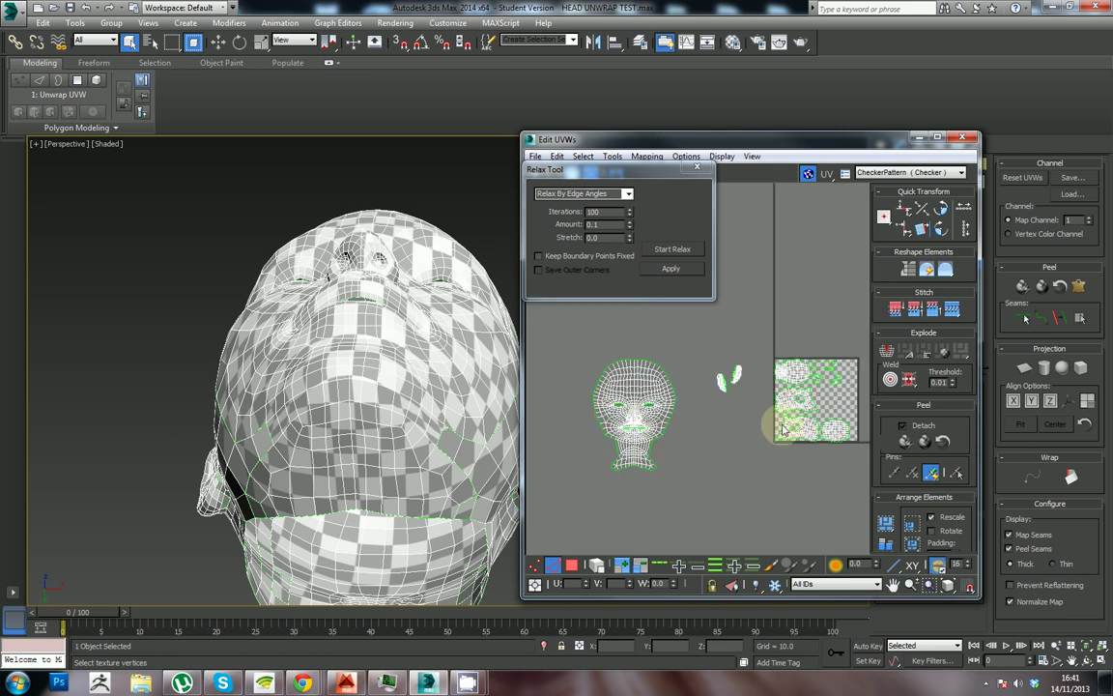
middle_drag(783, 425, 735, 427)
scroll(737, 424, up, 3)
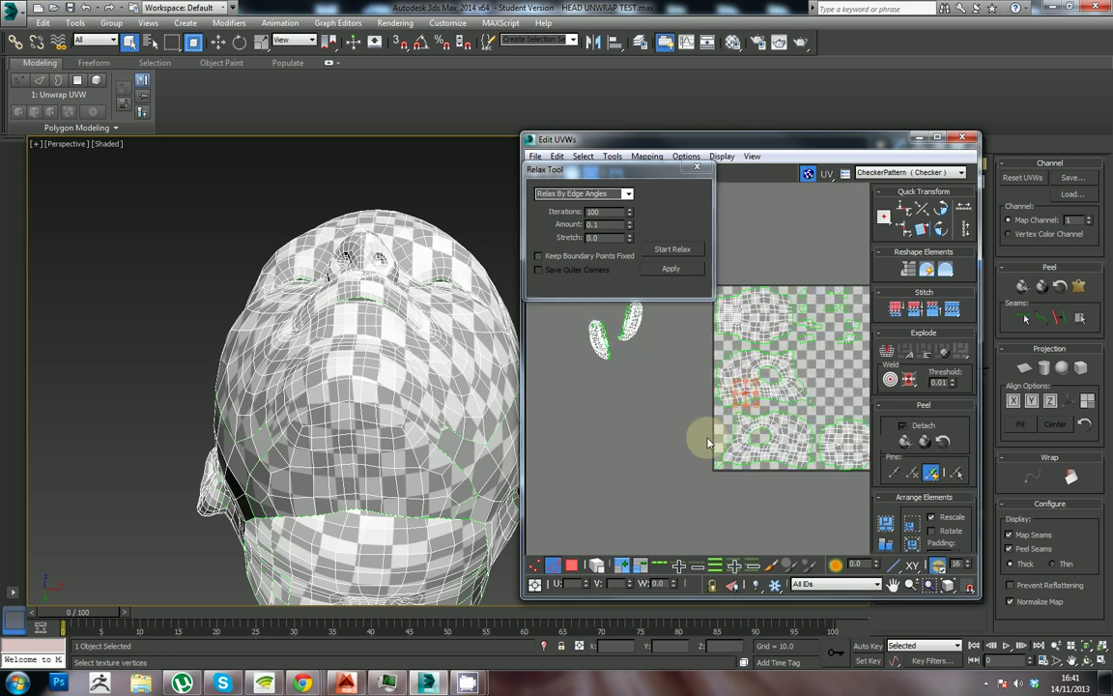
click(572, 568)
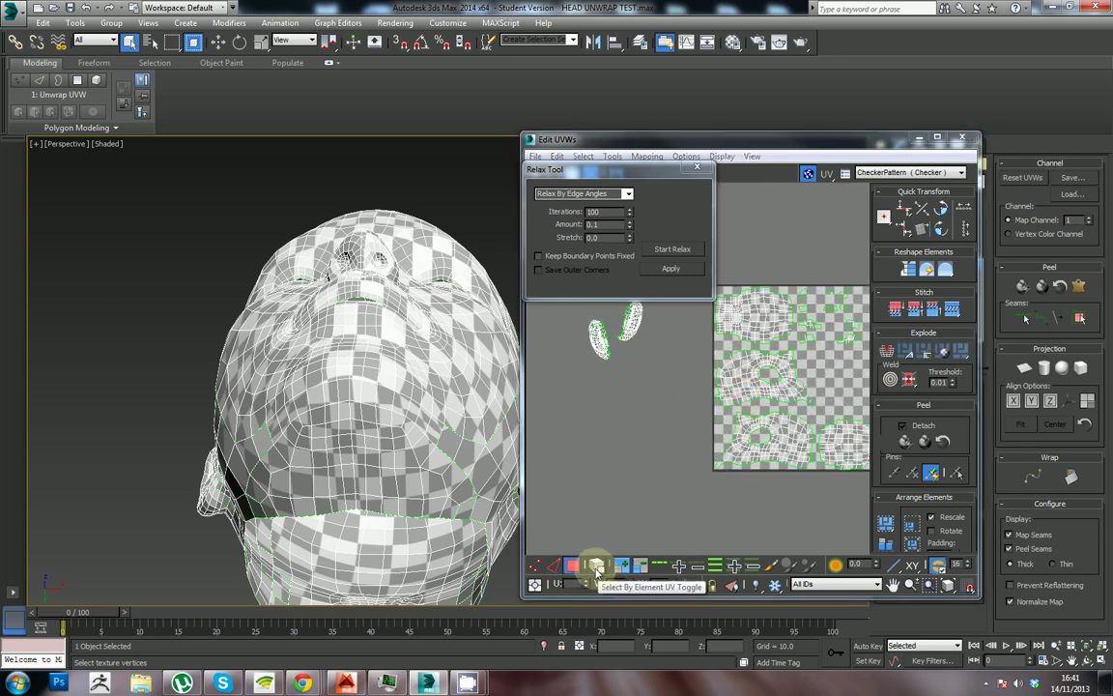
click(721, 395)
drag(639, 168, 301, 231)
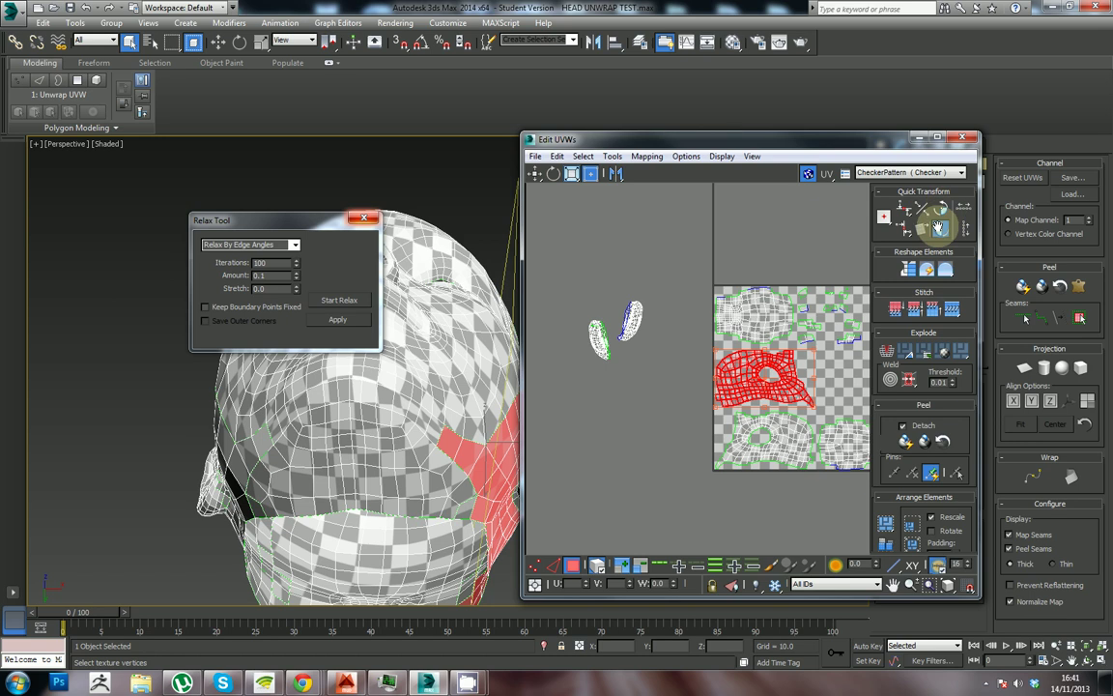
Turn the selected side shell upright, enlarge it to match the face shell's scale and place it beside the face's cheek border
click(937, 227)
middle_drag(745, 406, 772, 391)
drag(782, 380, 634, 395)
scroll(635, 397, down, 8)
scroll(627, 404, up, 4)
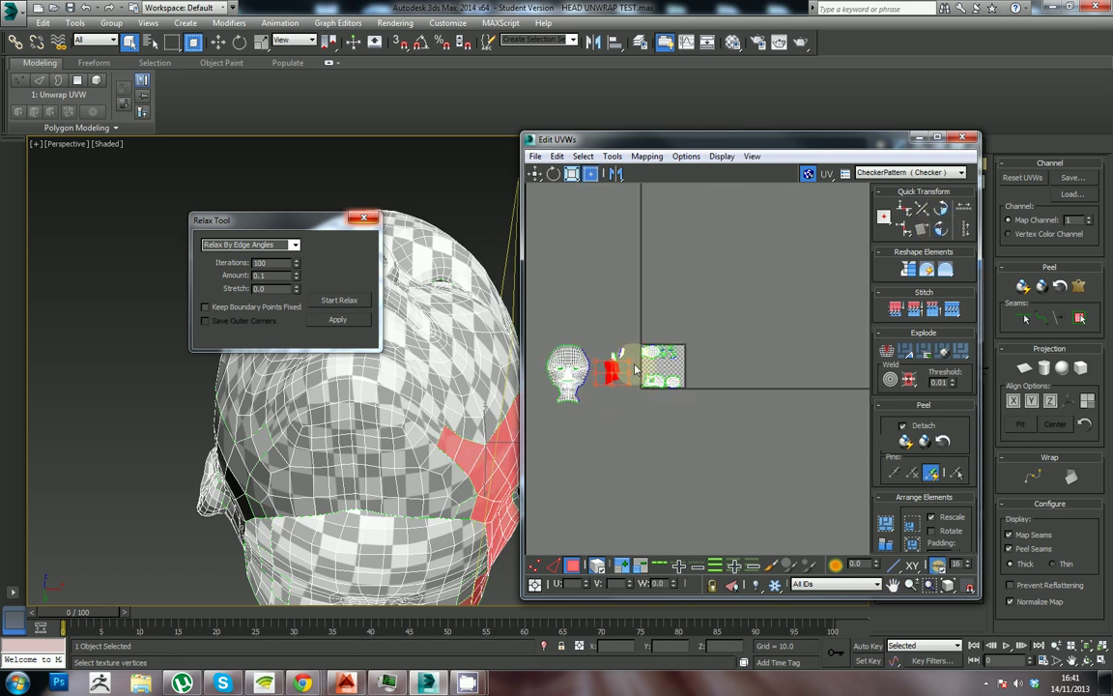
scroll(641, 374, up, 3)
middle_drag(686, 385, 770, 373)
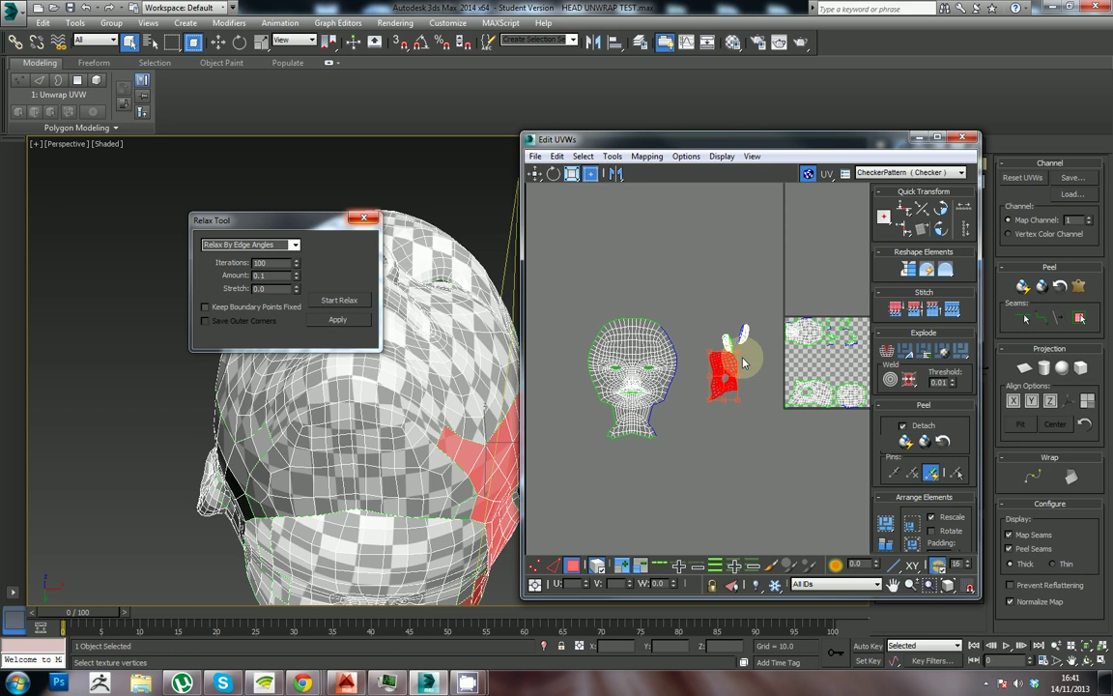
drag(743, 338, 697, 379)
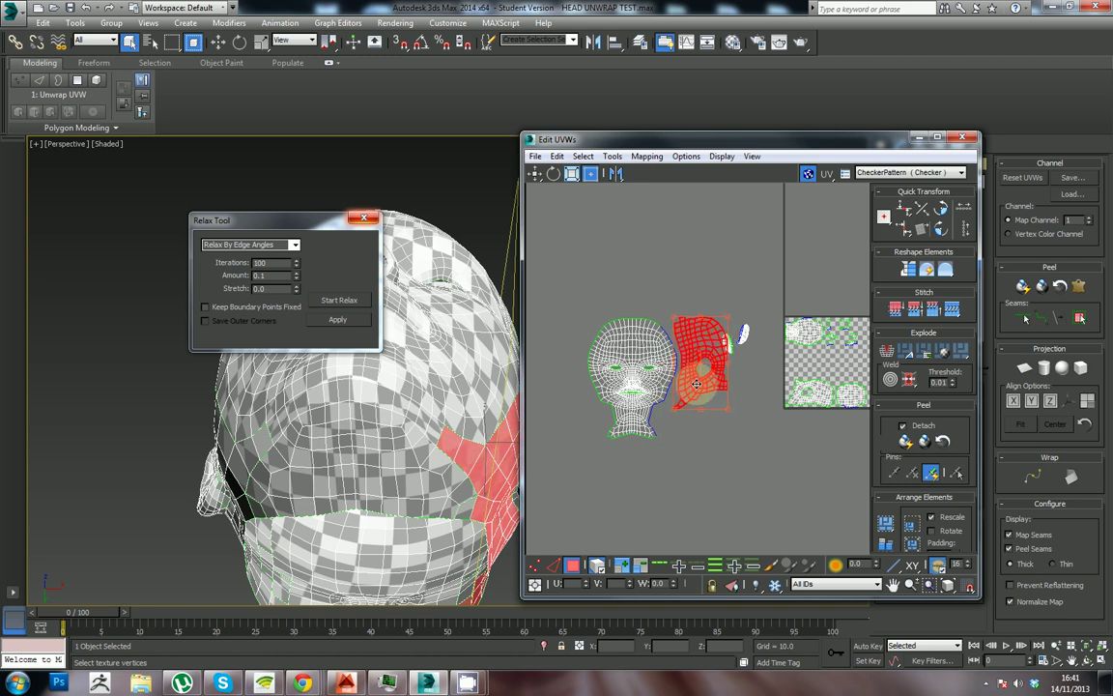
Tilt the side shell slightly and shift it so its front border follows the face shell's outer border
scroll(718, 392, up, 4)
middle_drag(717, 407, 751, 413)
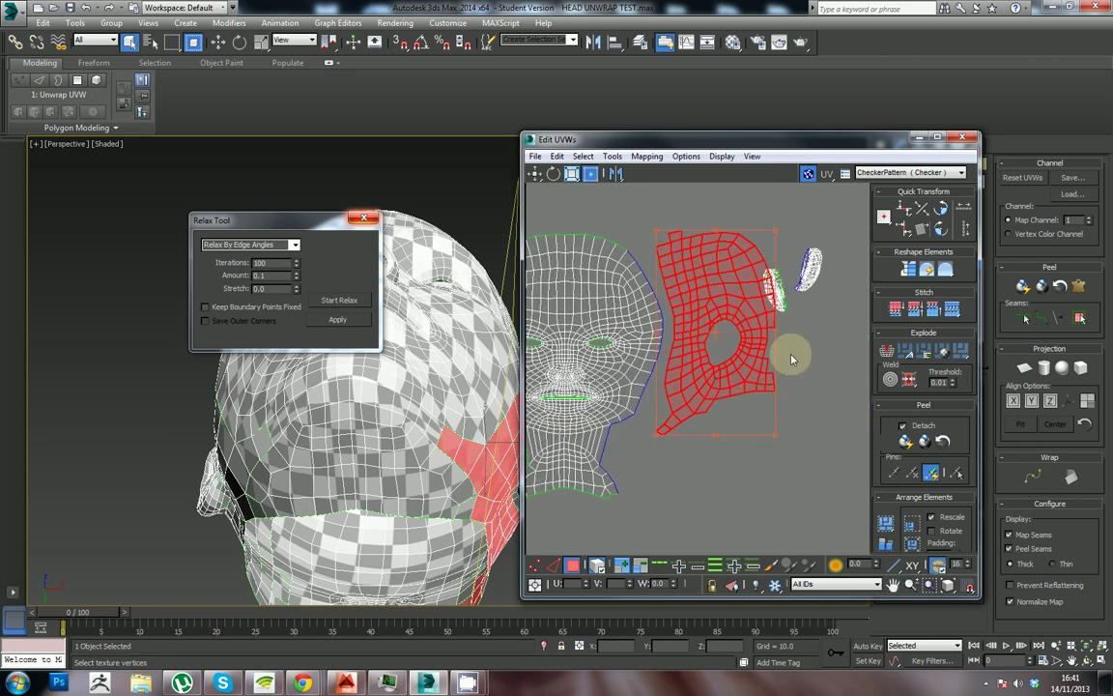
drag(779, 333, 787, 342)
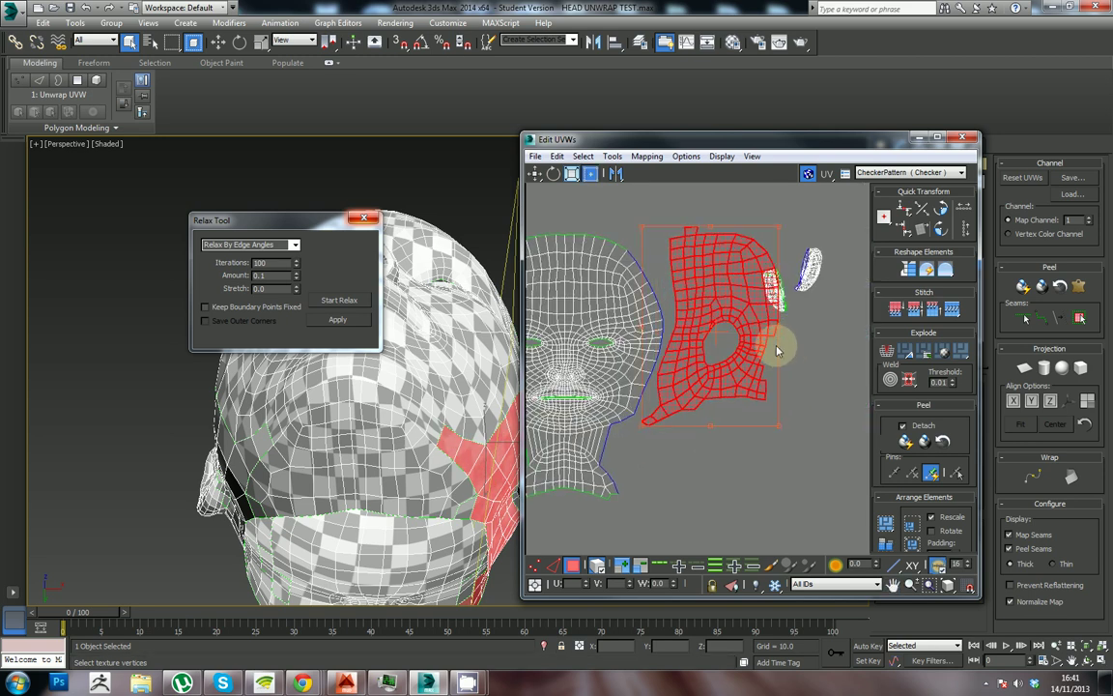
drag(706, 362, 698, 381)
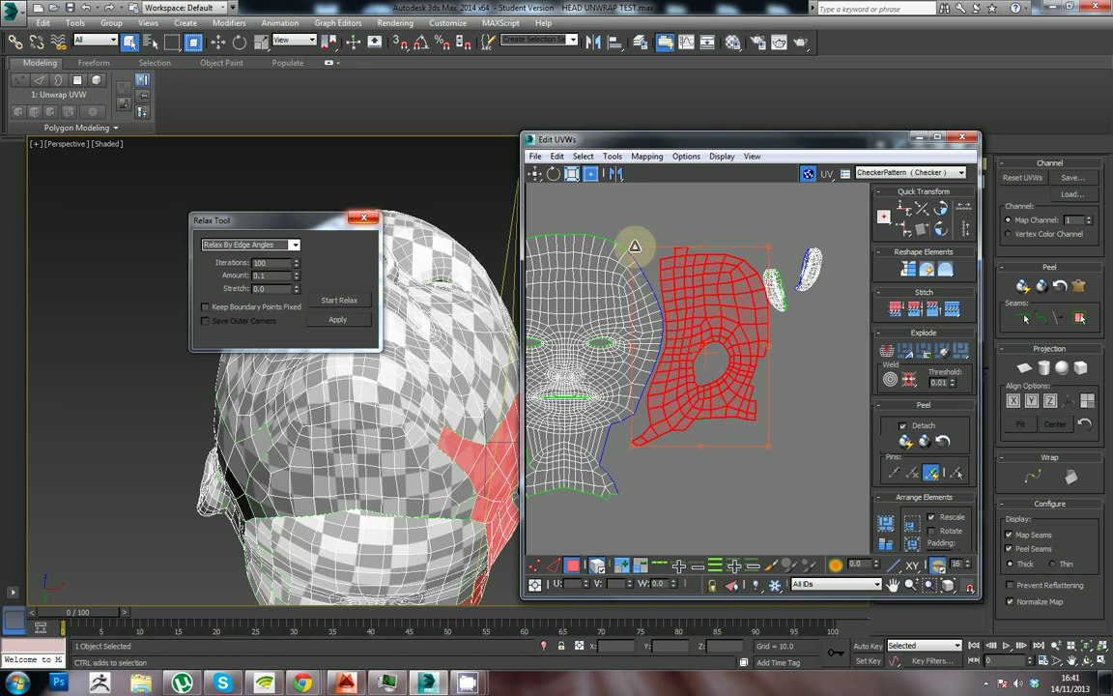
Try enlarging the side shell slightly while comparing it with the side of the 3D head, restore its size and clear the selection
drag(635, 248, 626, 237)
alt+middle_drag(368, 407, 411, 394)
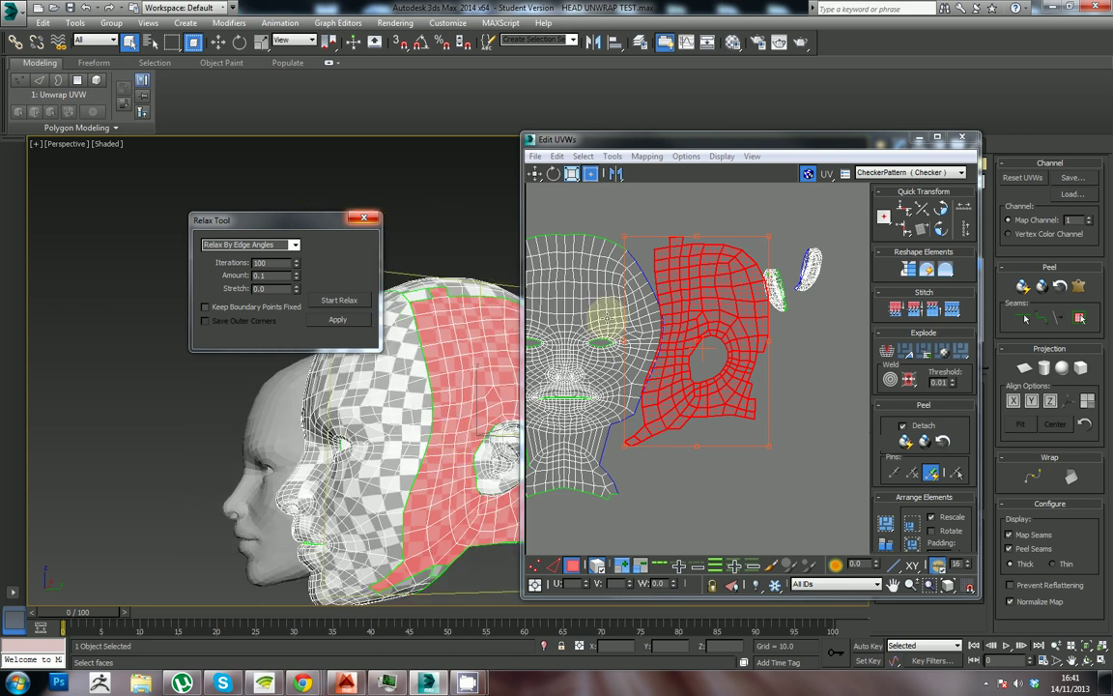
drag(626, 244, 639, 248)
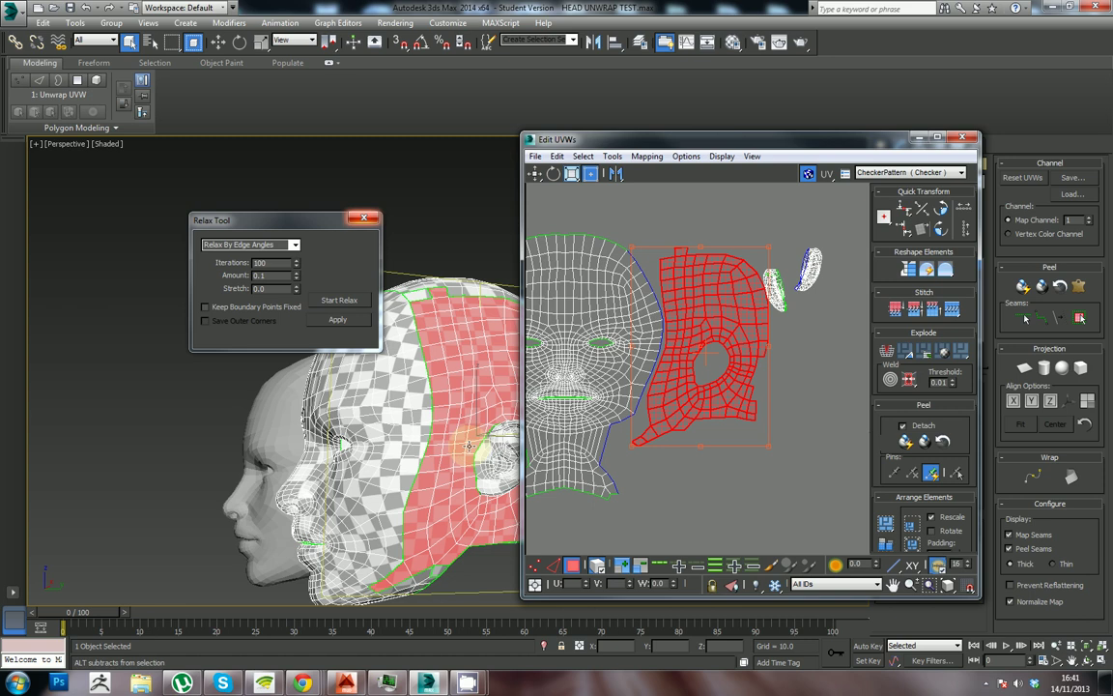
alt+middle_drag(422, 387, 419, 461)
alt+middle_drag(464, 413, 418, 451)
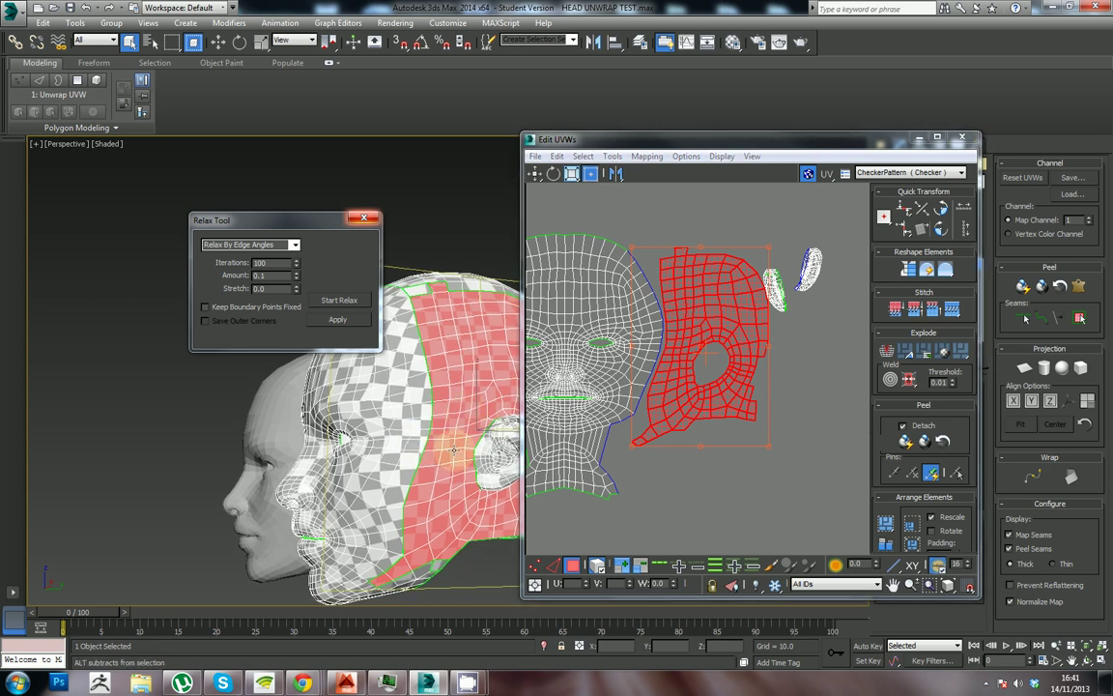
middle_drag(742, 365, 718, 392)
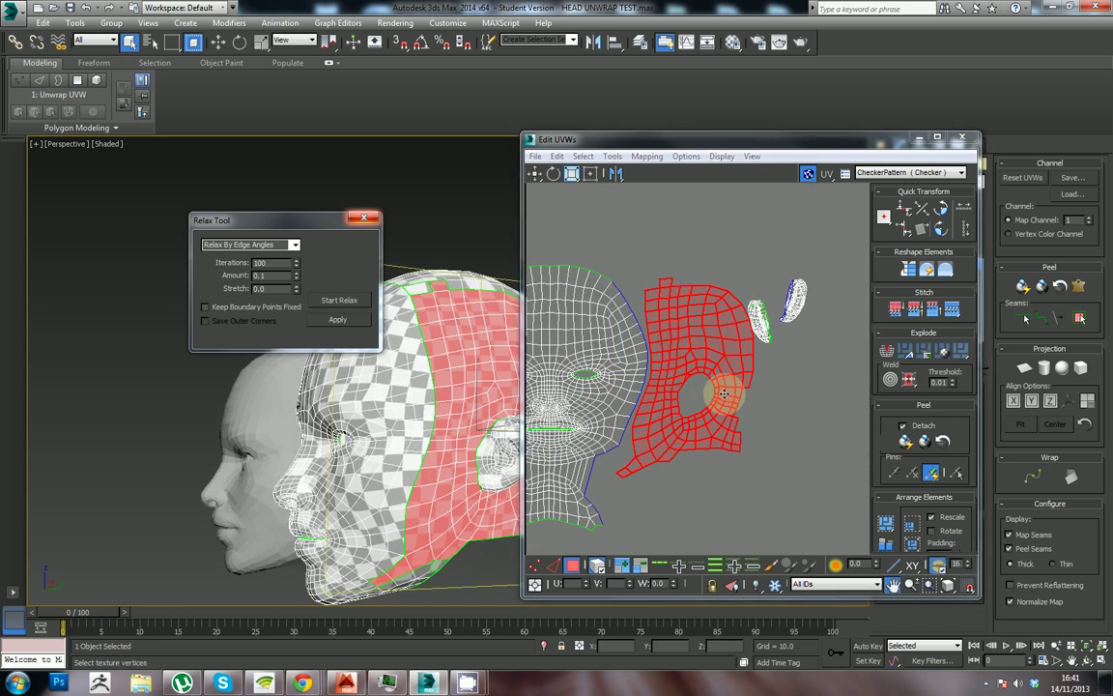
middle_drag(666, 335, 709, 341)
scroll(709, 341, up, 2)
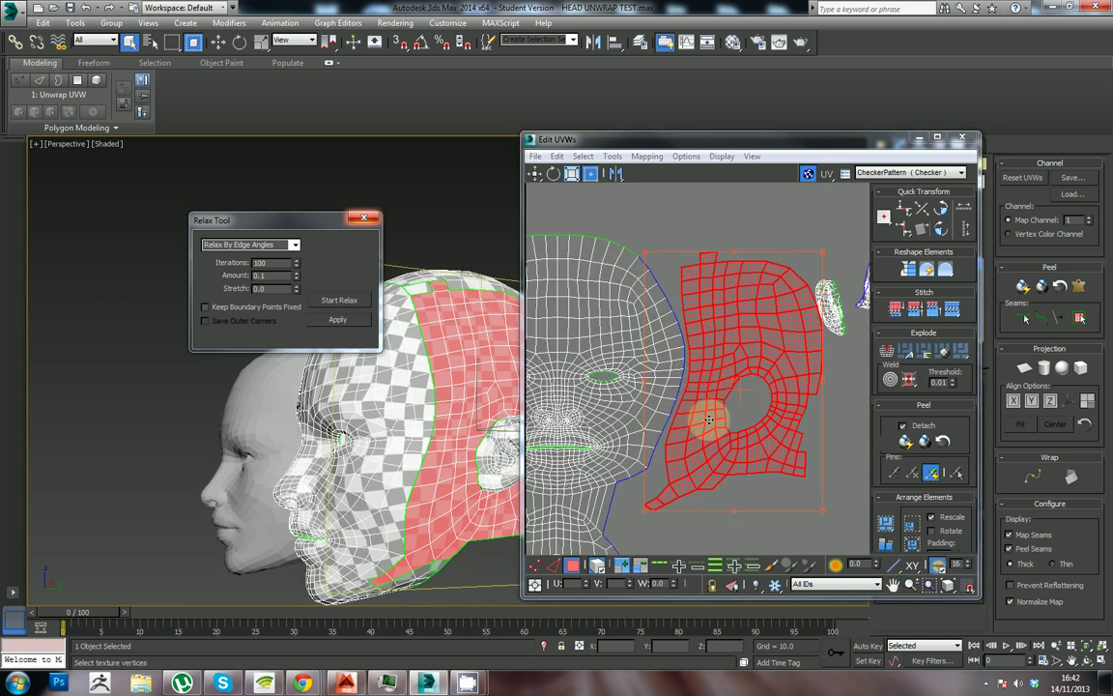
scroll(723, 401, up, 3)
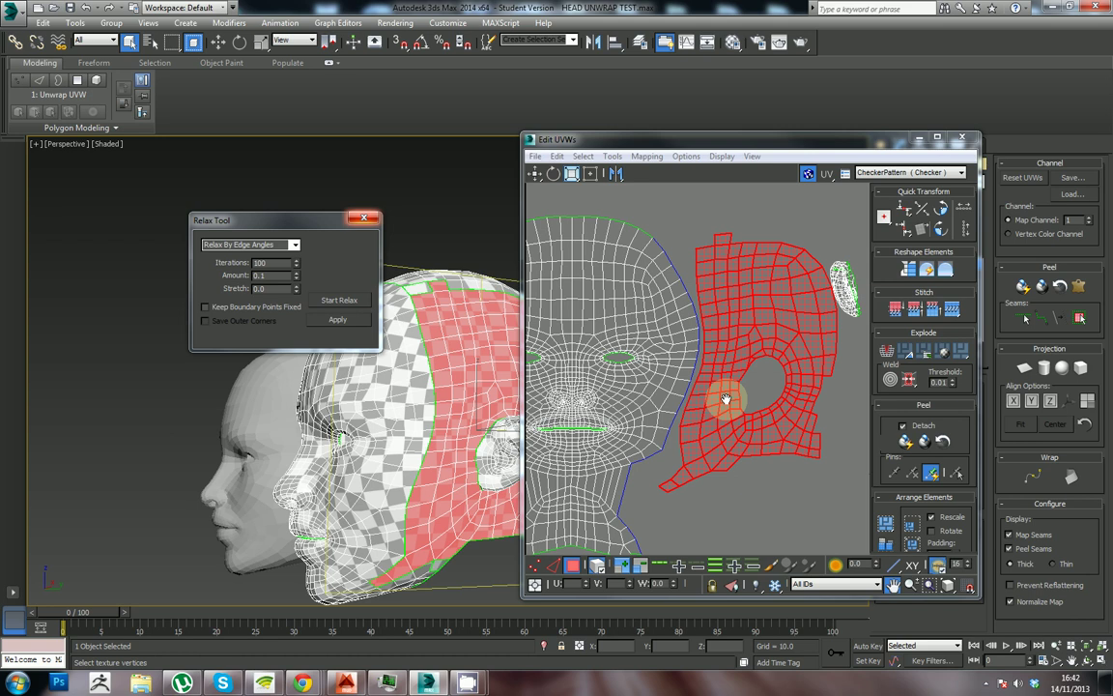
click(712, 544)
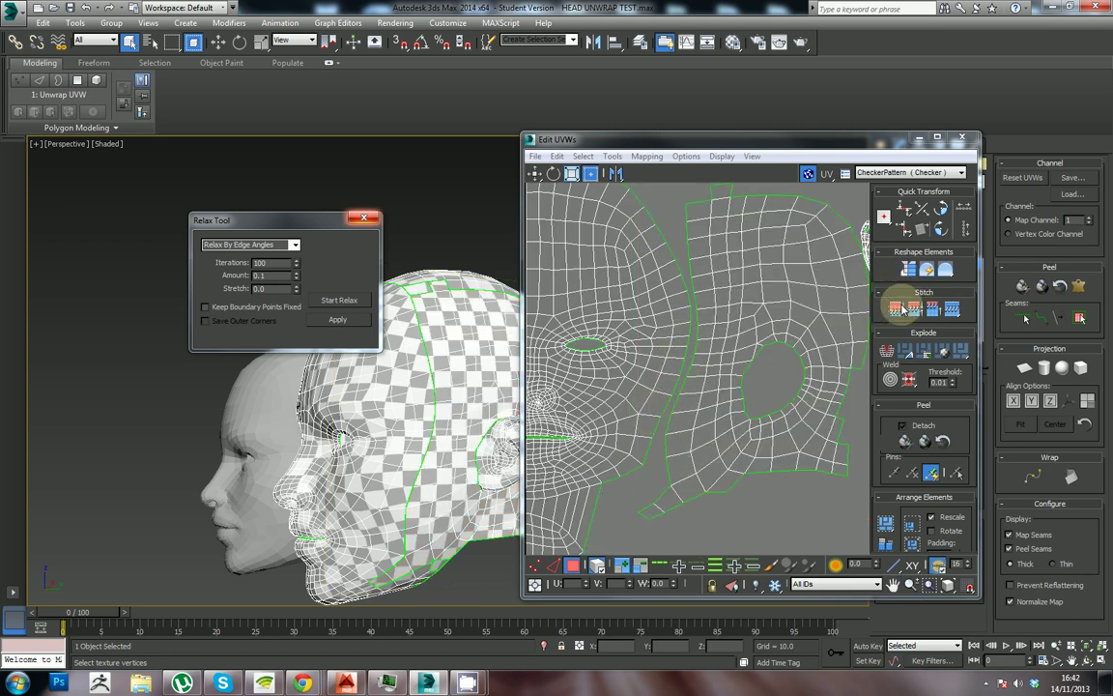
Switch to edge selection, turn off whole-element selection and clear the selected face shell
click(647, 458)
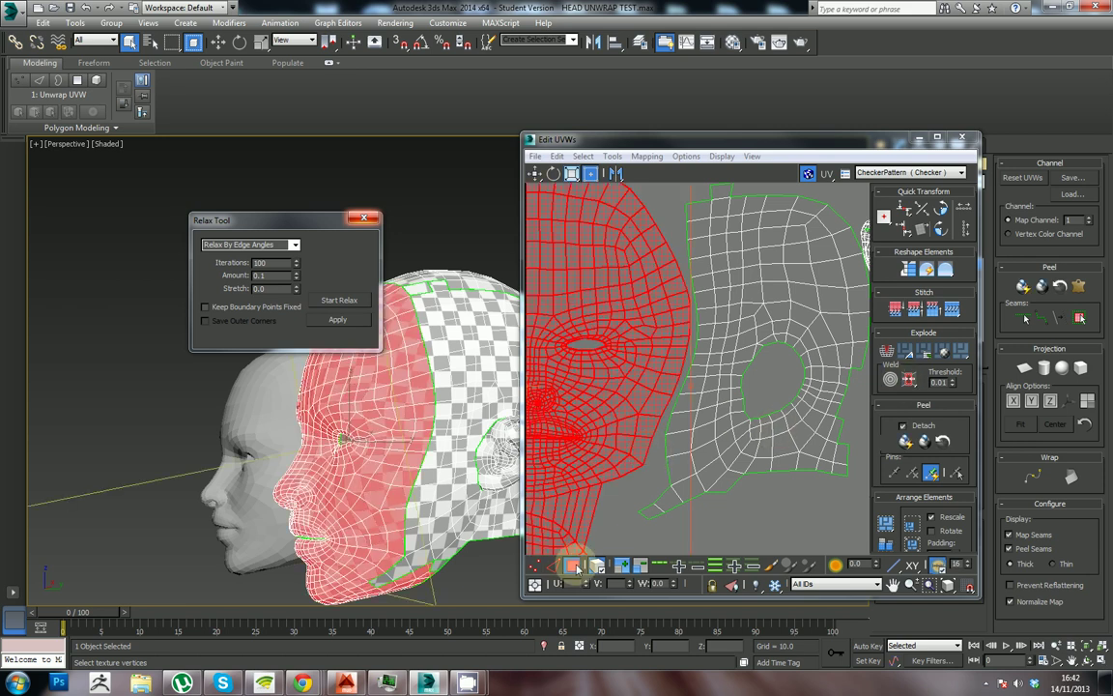
click(654, 472)
click(648, 444)
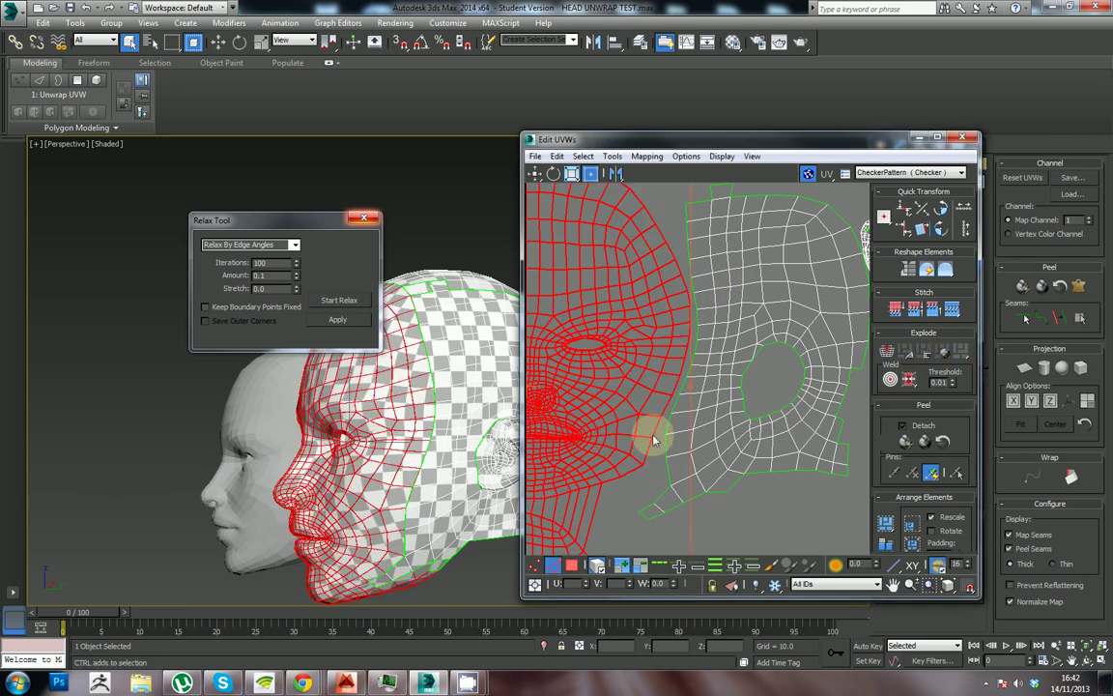
click(596, 566)
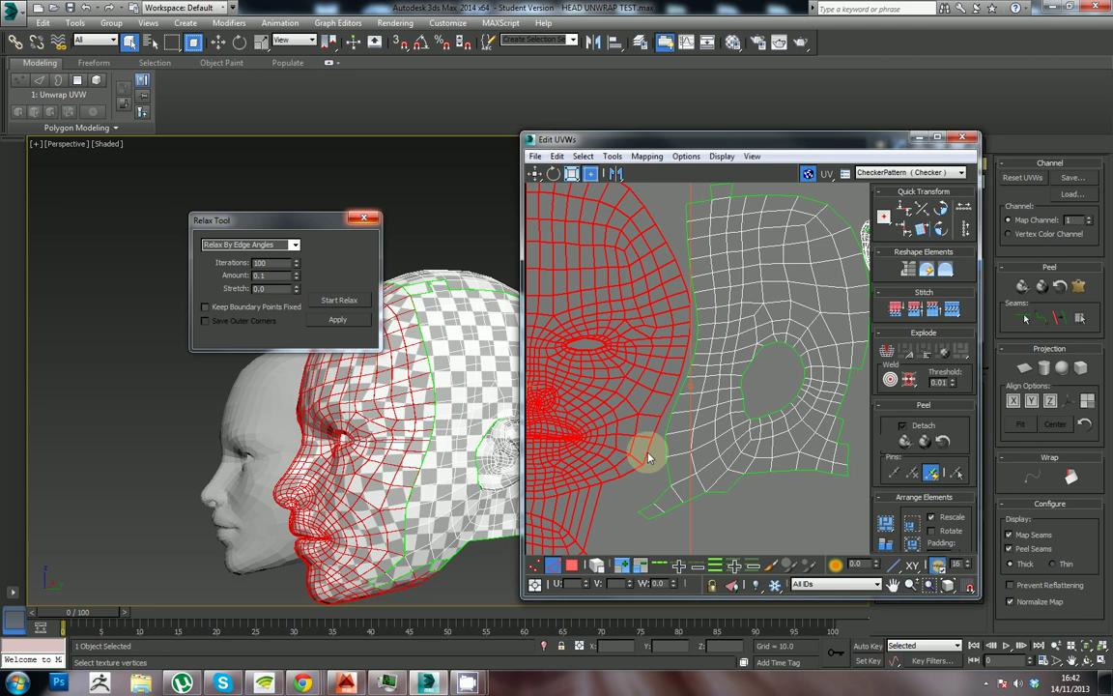
click(557, 564)
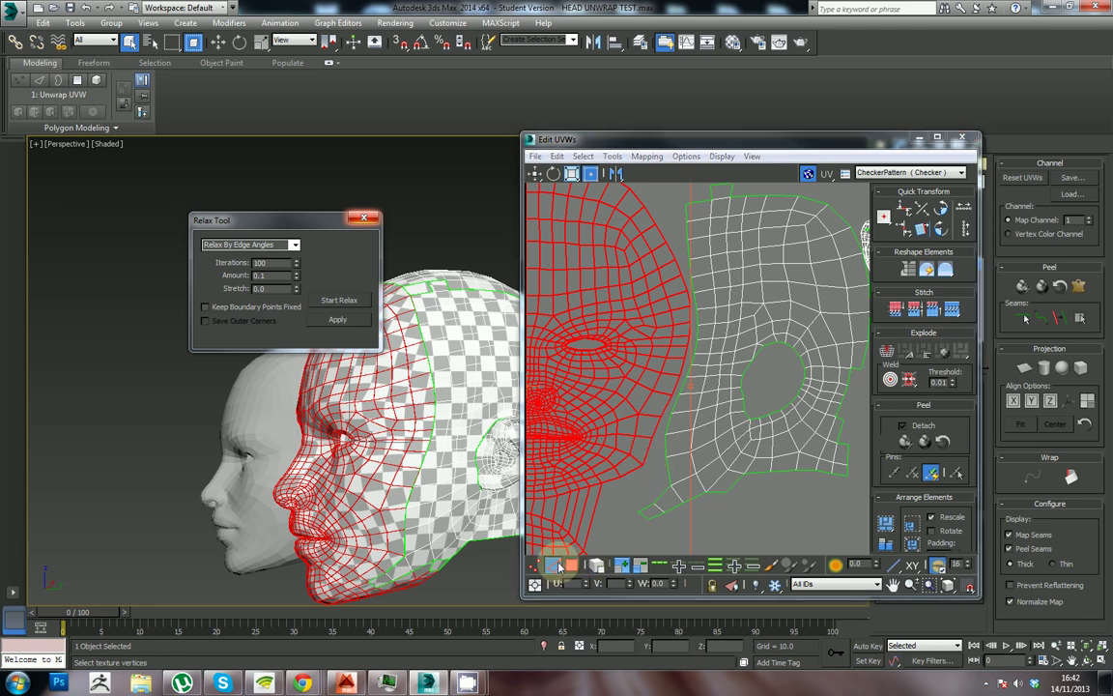
click(647, 455)
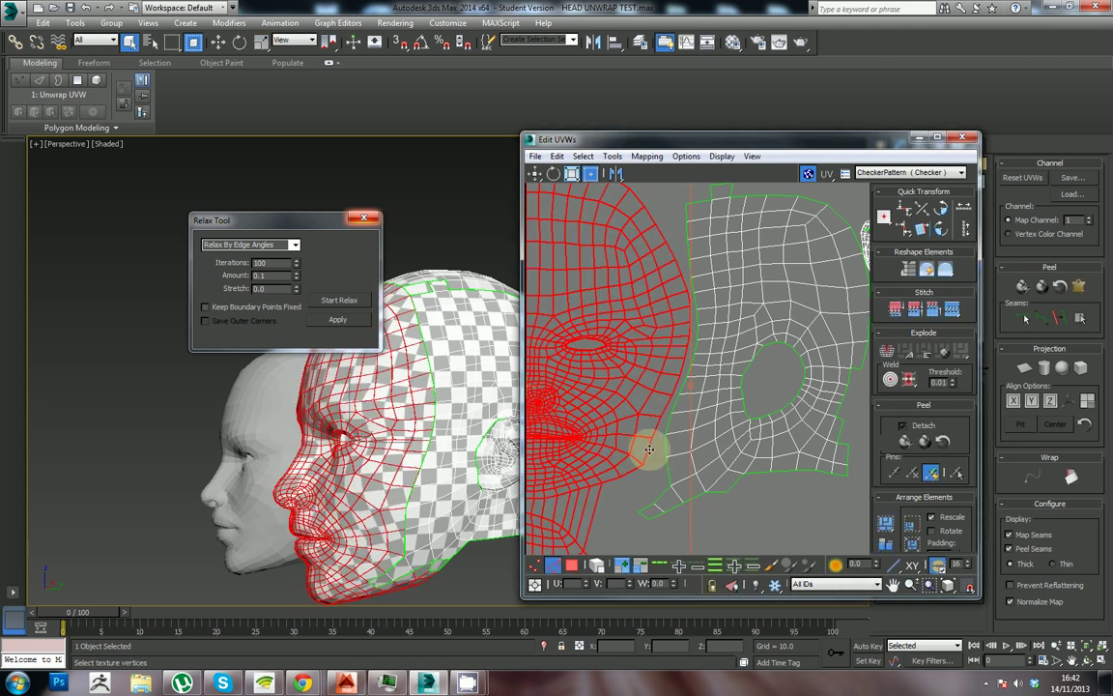
click(660, 466)
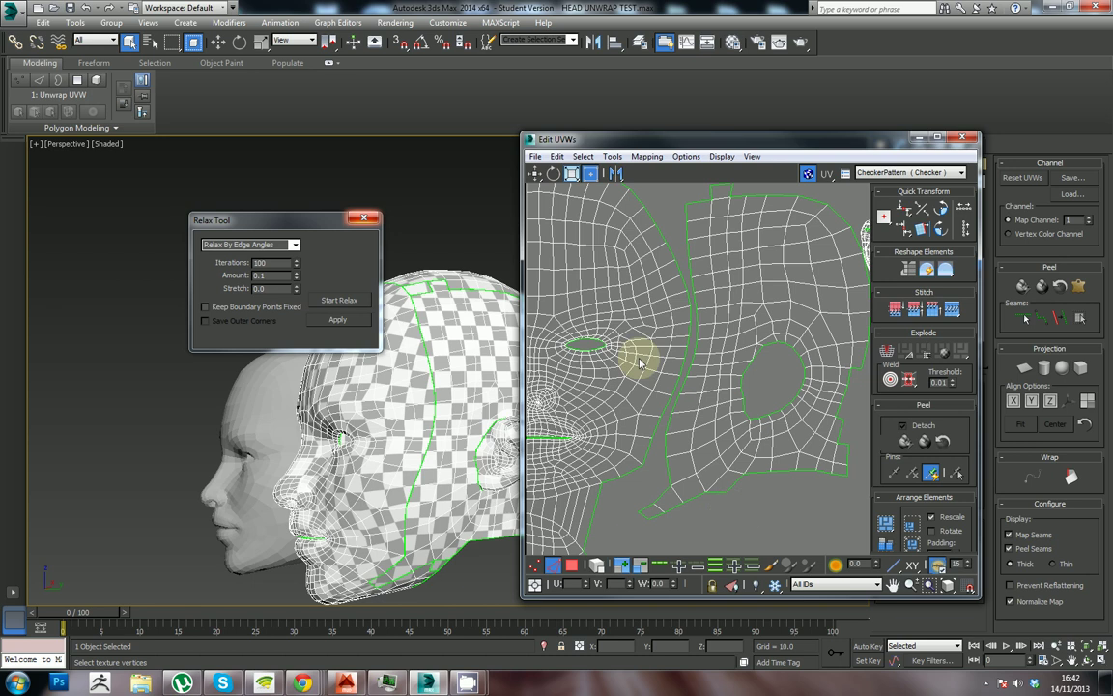
With the Move tool active, select the run of edges on the face shell's cheek border from the jaw corner up to eye level
click(535, 173)
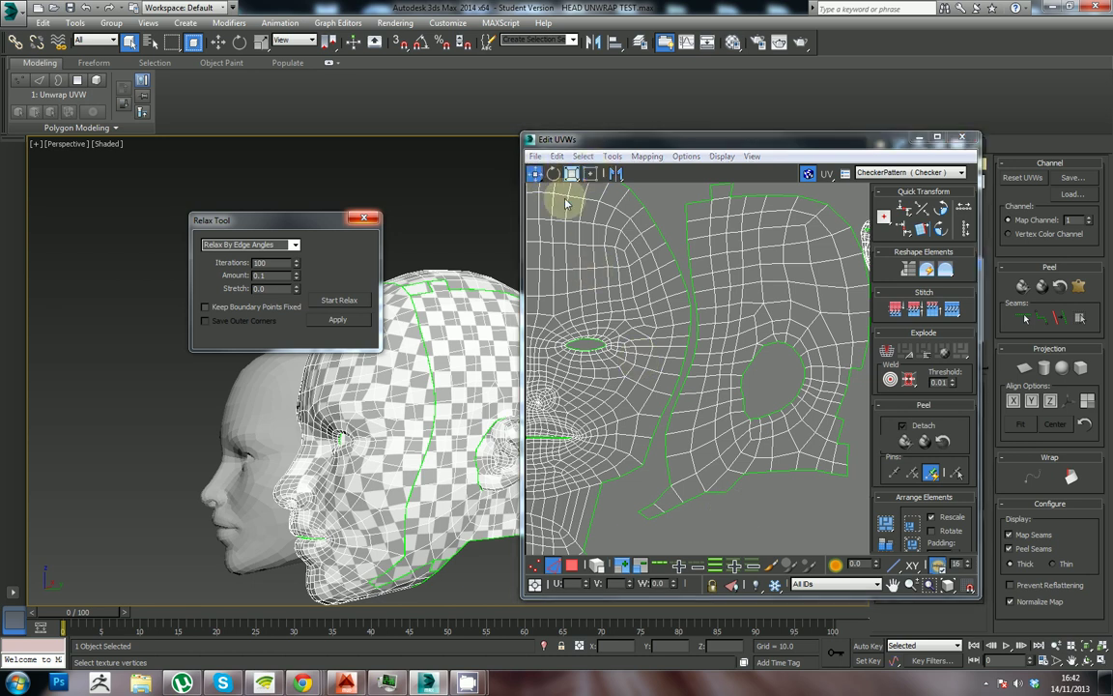
ctrl+click(657, 426)
ctrl+click(666, 406)
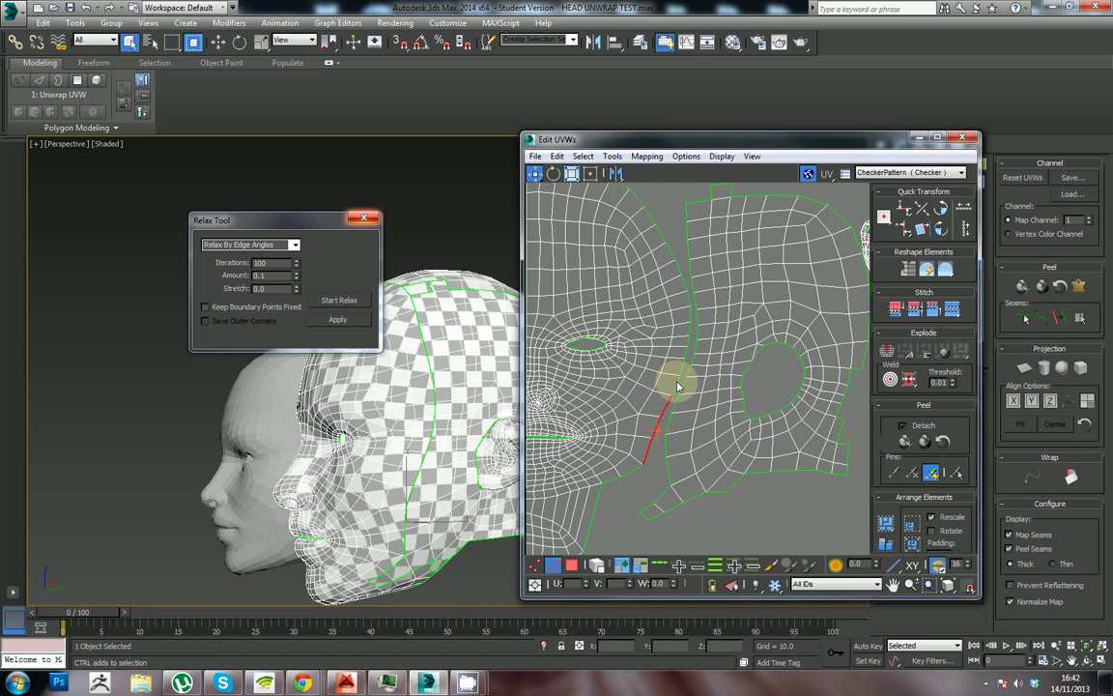
ctrl+click(680, 382)
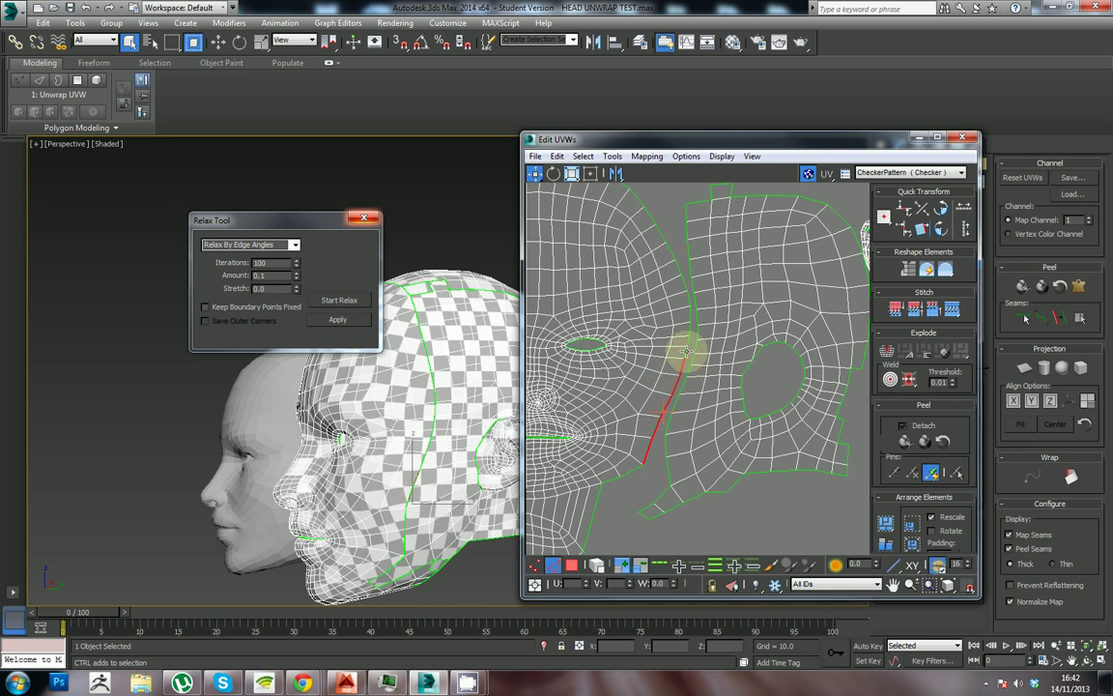
ctrl+click(686, 358)
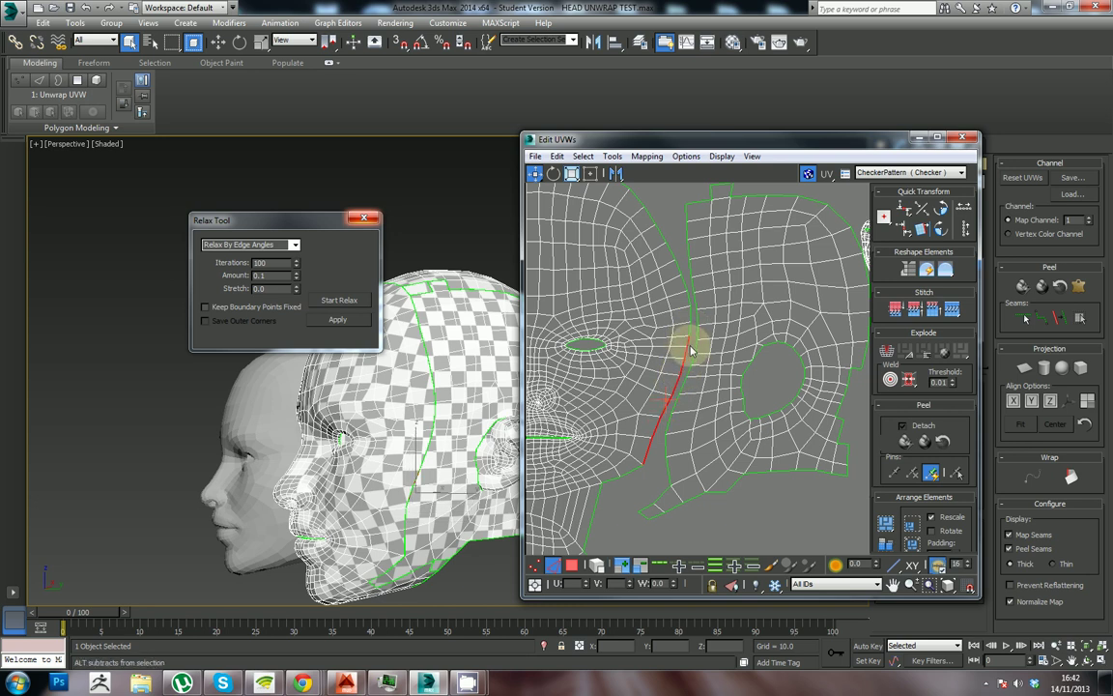
middle_drag(689, 332, 679, 390)
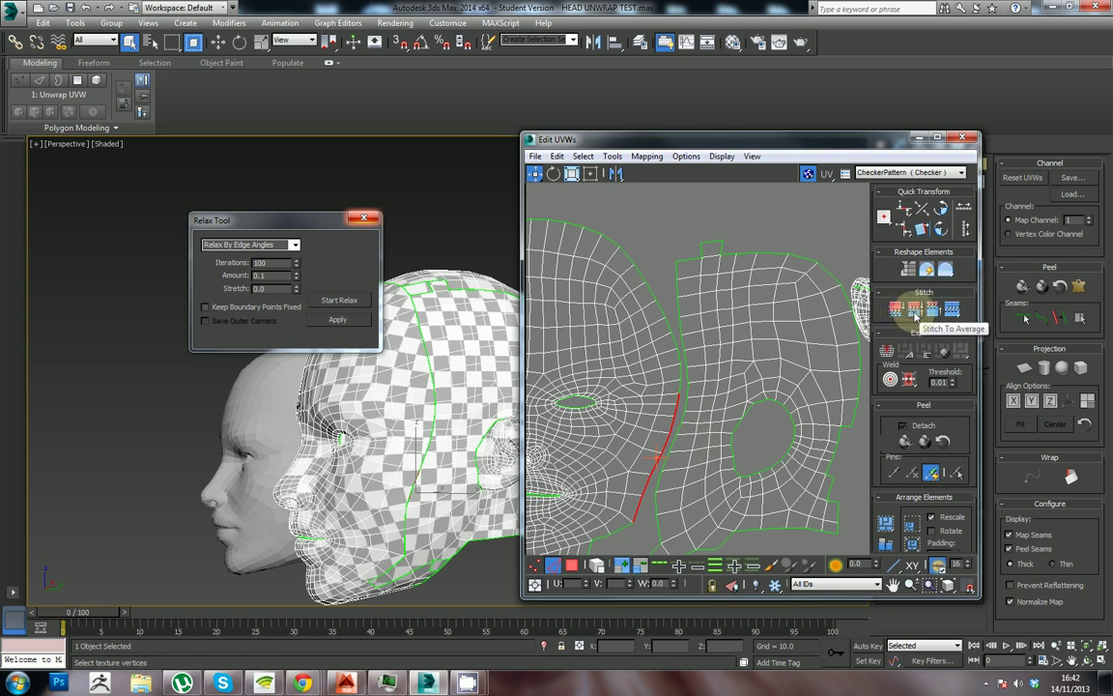
Try joining the side shell to the face shell along the selected cheek edges with Stitch To Average, and undo the stitch
click(915, 313)
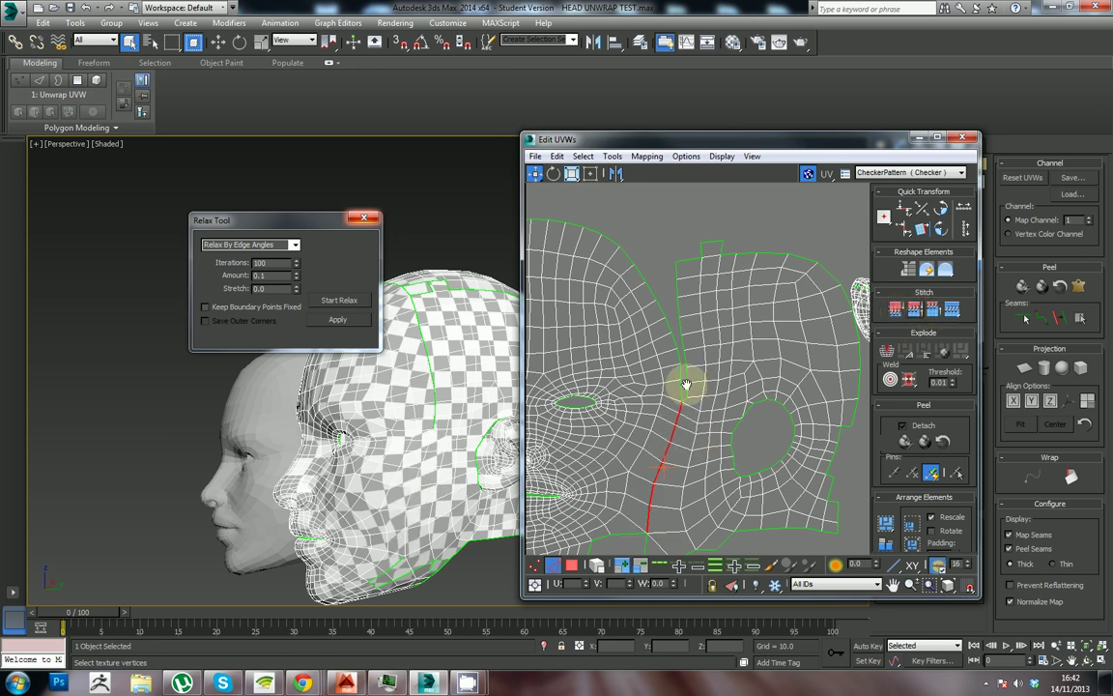
middle_drag(677, 494, 682, 426)
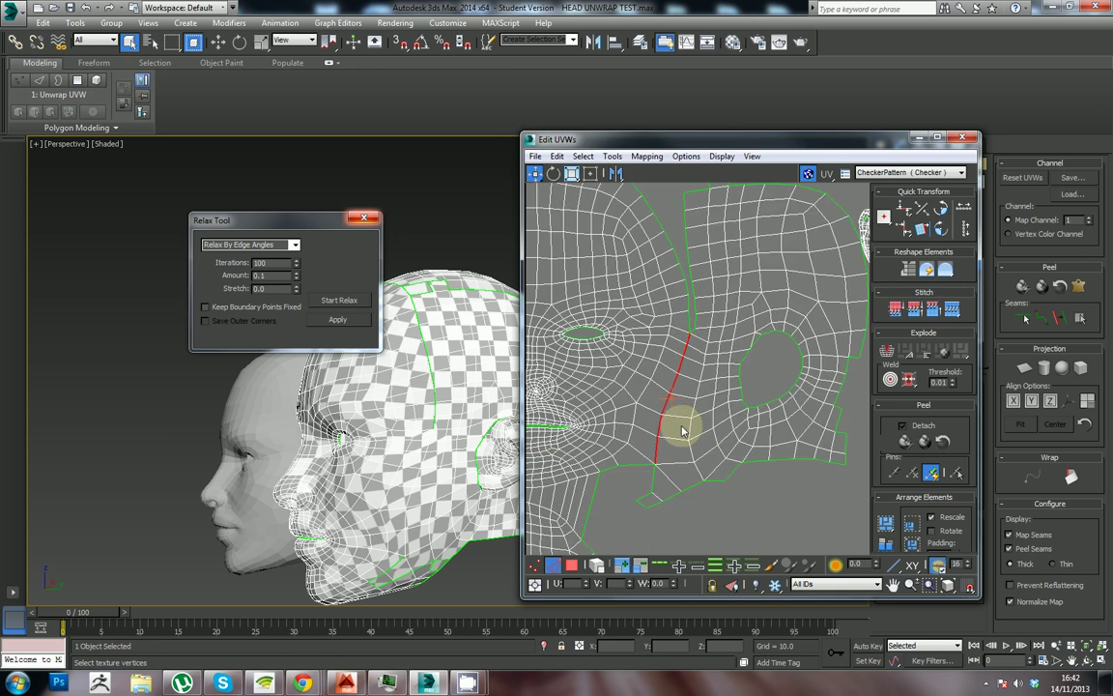
key(ctrl+z)
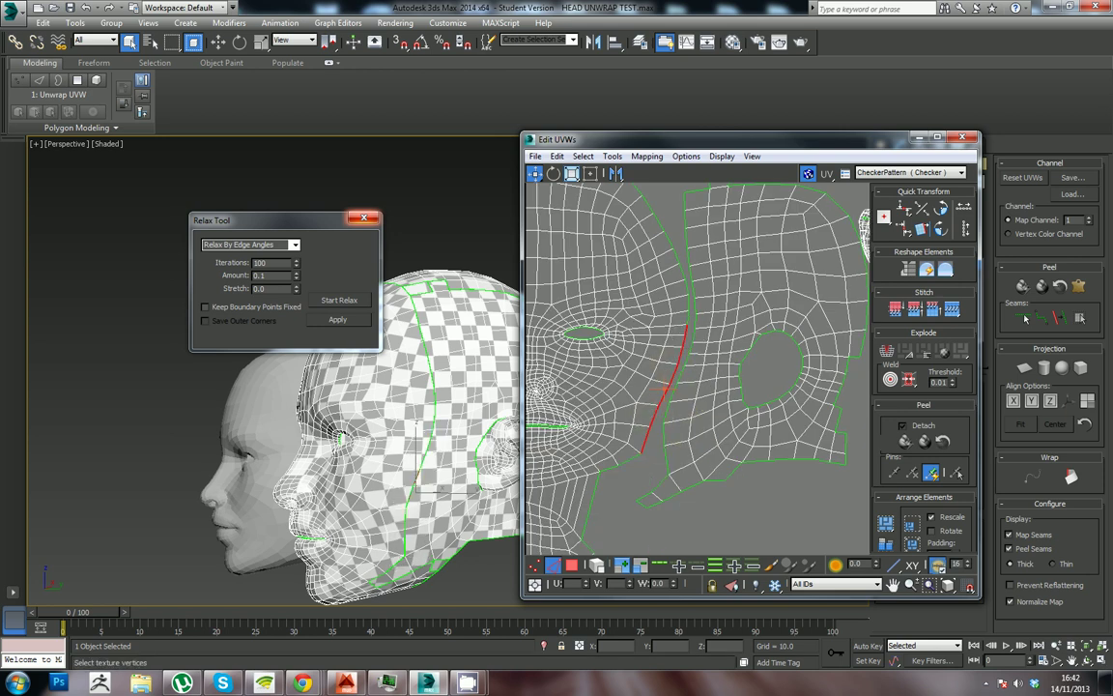
scroll(609, 410, down, 6)
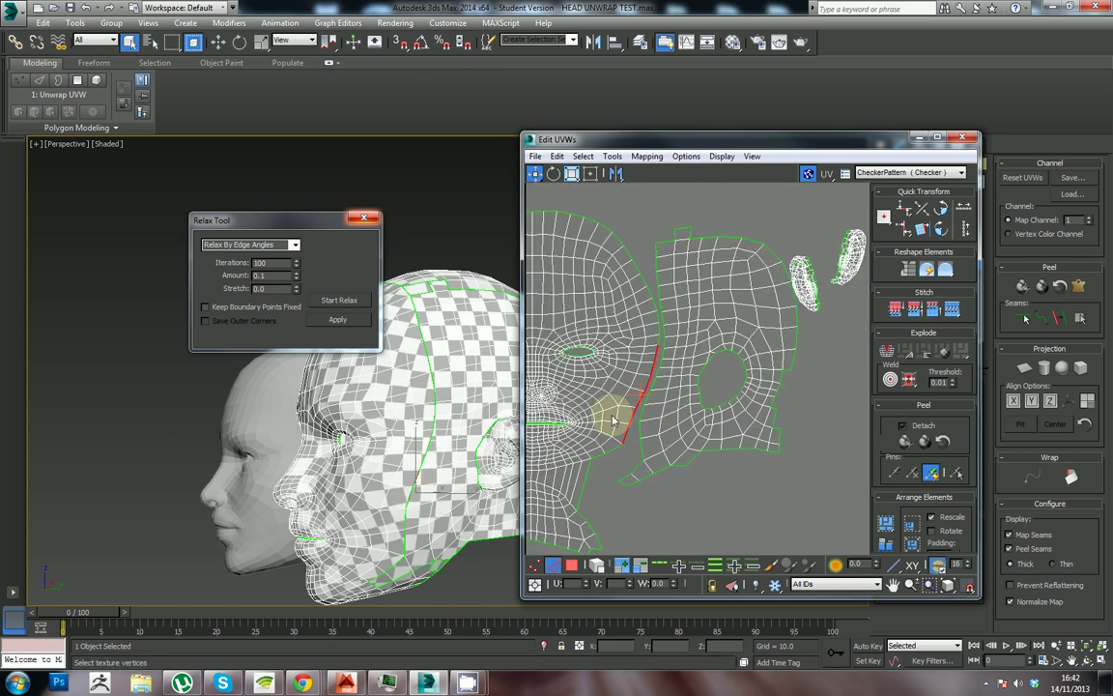
scroll(688, 423, down, 3)
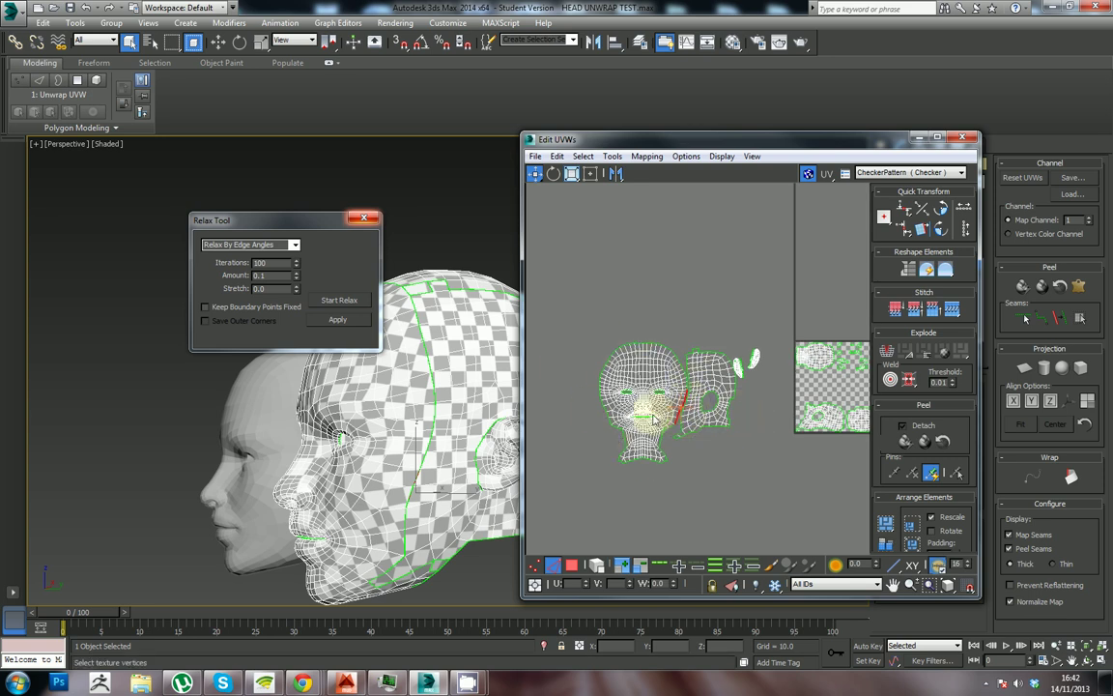
scroll(667, 401, up, 2)
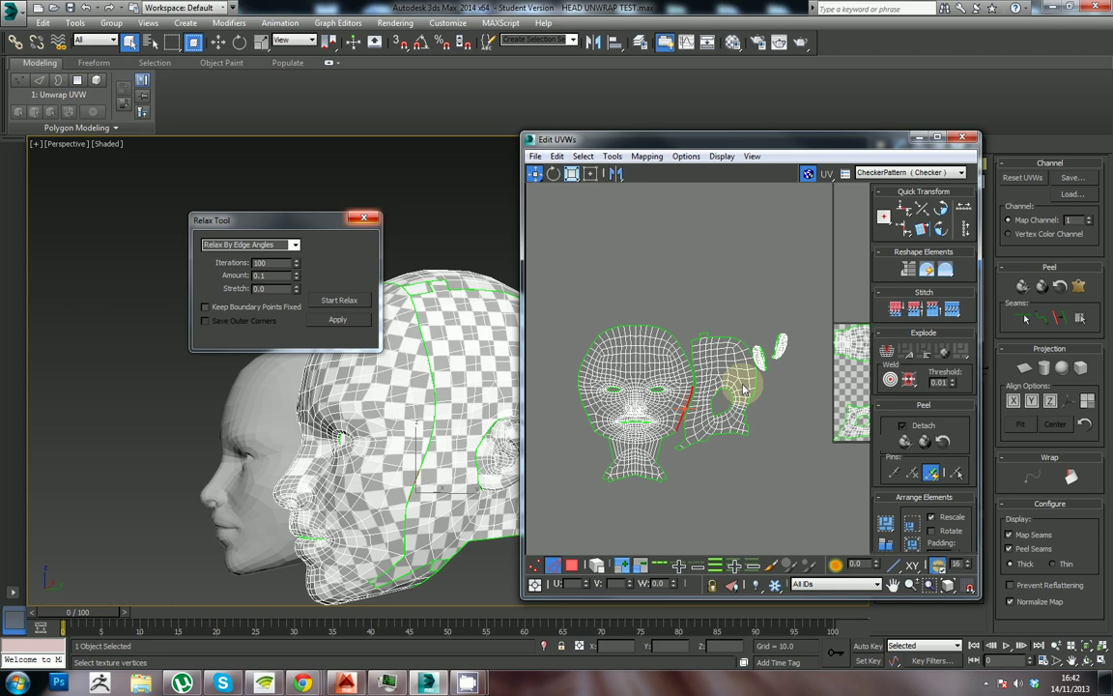